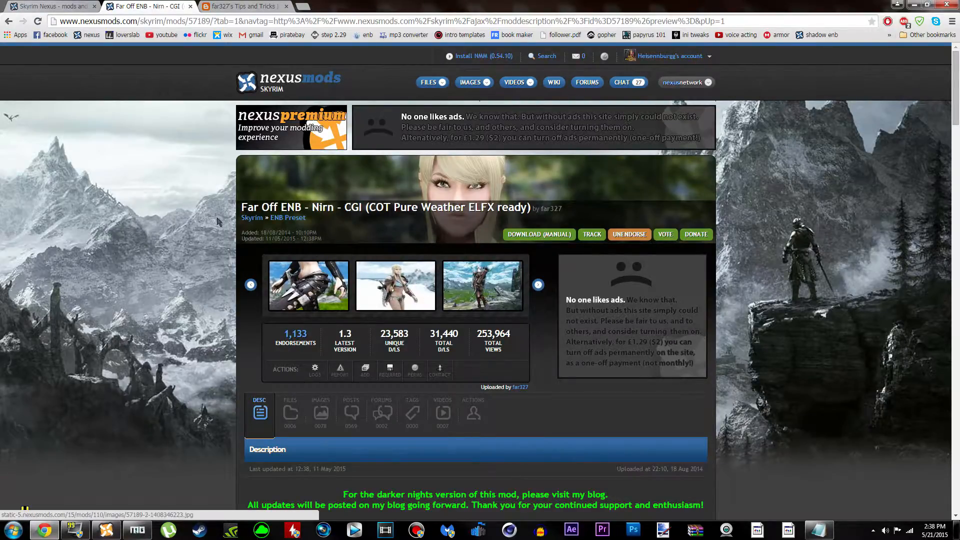
Step: Examine the Far Off ENB - Nirn - CGI mod title, including its COT, Pure Weather and ELFX compatibility note
{"action": "scroll", "coordinate": [323, 353], "scroll_direction": "down", "scroll_amount": 10}
{"action": "middle_click", "coordinate": [223, 407]}
{"action": "scroll", "coordinate": [224, 407], "scroll_direction": "up", "scroll_amount": 10}
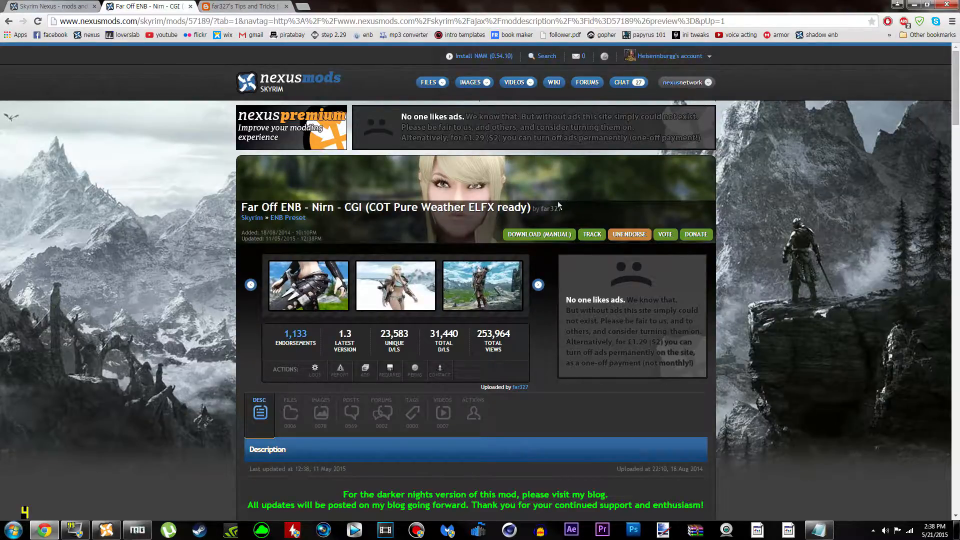
{"action": "left_click_drag", "start_coordinate": [565, 209], "coordinate": [239, 220]}
{"action": "left_click", "coordinate": [239, 225]}
{"action": "scroll", "coordinate": [423, 237], "scroll_direction": "down", "scroll_amount": 2}
{"action": "scroll", "coordinate": [429, 228], "scroll_direction": "up", "scroll_amount": 2}
{"action": "left_click_drag", "start_coordinate": [369, 207], "coordinate": [476, 201]}
{"action": "left_click", "coordinate": [488, 205]}
{"action": "left_click_drag", "start_coordinate": [392, 206], "coordinate": [366, 206]}
{"action": "left_click", "coordinate": [405, 207]}
{"action": "double_click", "coordinate": [405, 207]}
{"action": "left_click_drag", "start_coordinate": [426, 207], "coordinate": [465, 207]}
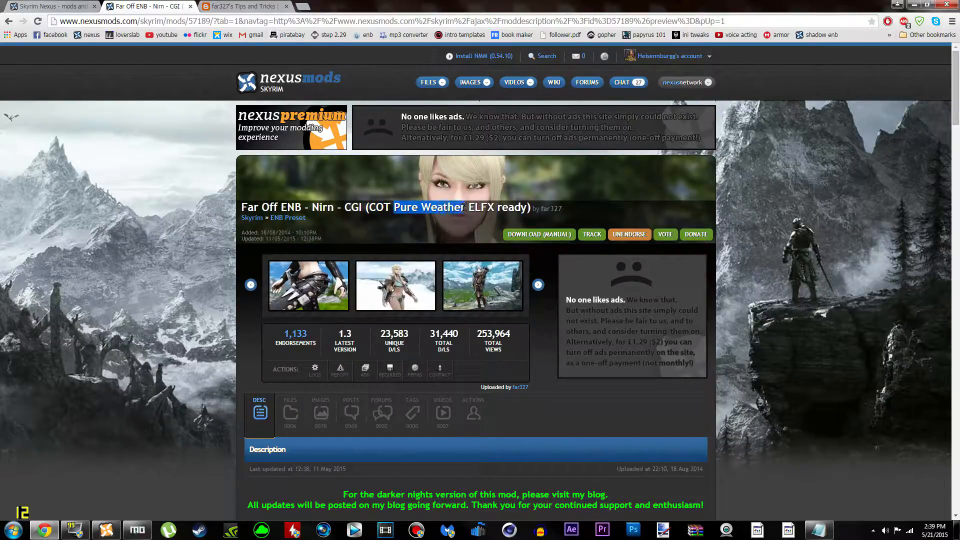
{"action": "left_click", "coordinate": [443, 215]}
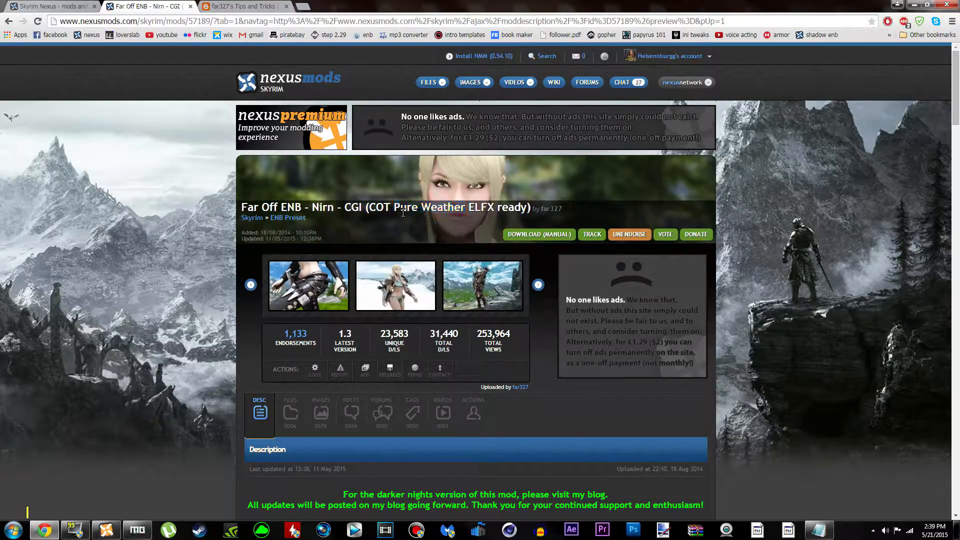
{"action": "double_click", "coordinate": [482, 207]}
{"action": "left_click", "coordinate": [459, 220]}
Step: View the third preview screenshot at full size and recheck the compatibility note in the mod title
{"action": "left_click", "coordinate": [492, 303]}
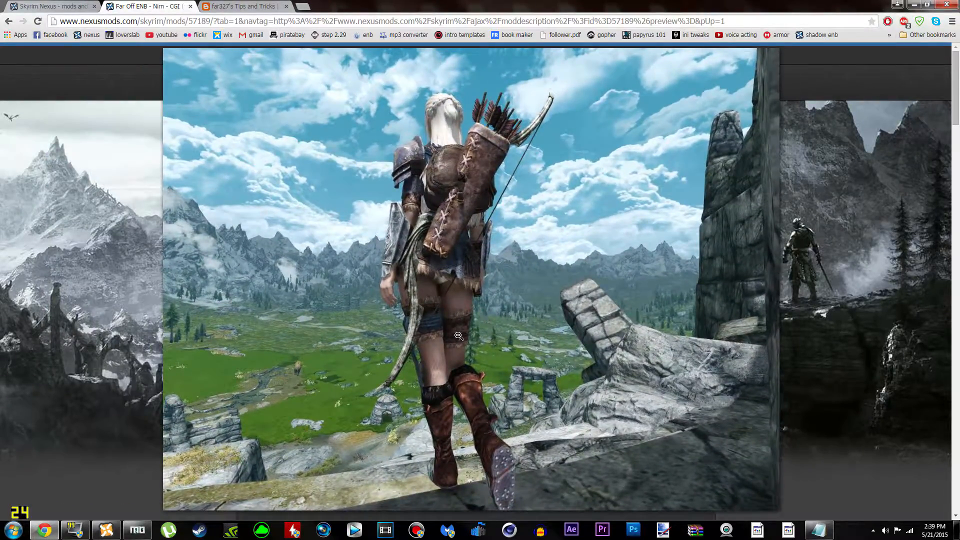
{"action": "left_click", "coordinate": [475, 424]}
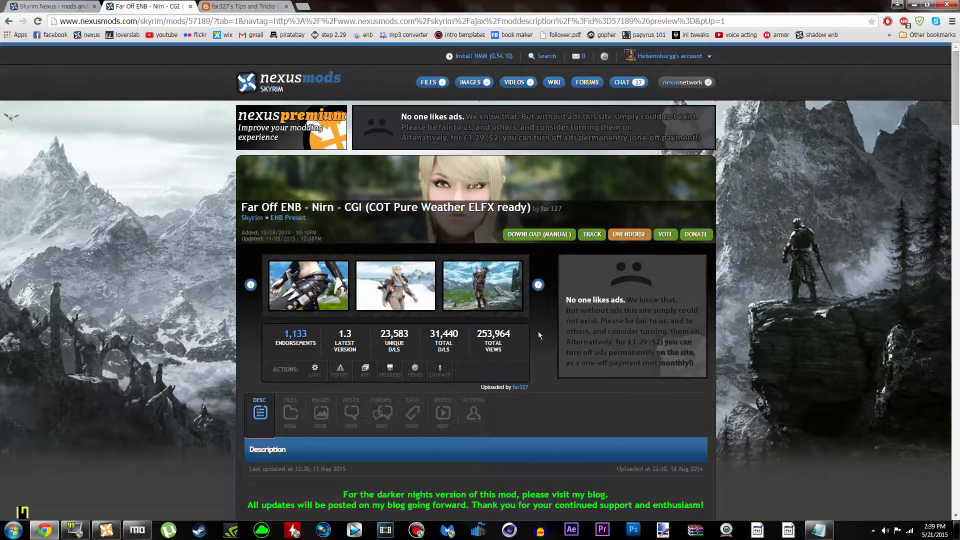
{"action": "left_click_drag", "start_coordinate": [367, 202], "coordinate": [529, 207]}
{"action": "left_click", "coordinate": [527, 376]}
Step: Read the green notice in the description about the darker nights version and blog updates
{"action": "scroll", "coordinate": [527, 378], "scroll_direction": "down", "scroll_amount": 3}
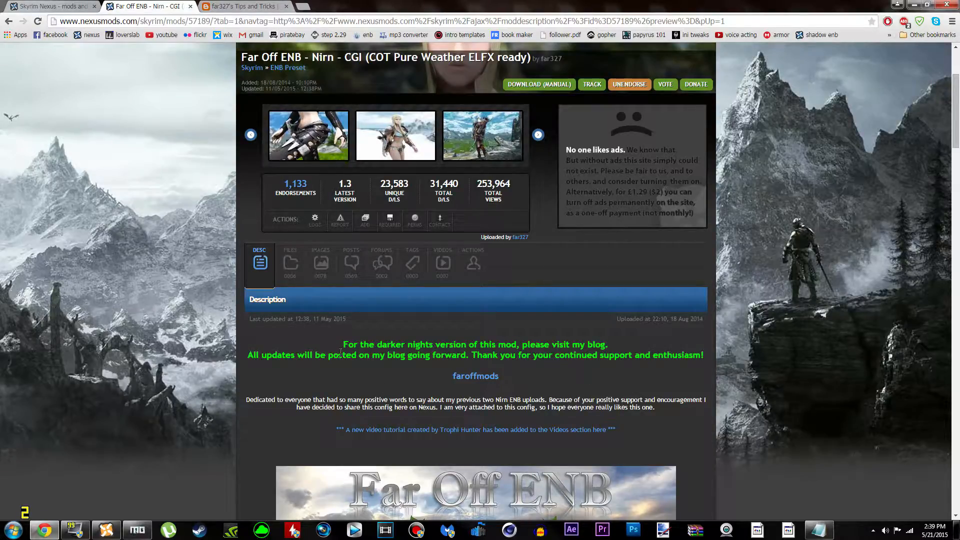
{"action": "left_click_drag", "start_coordinate": [341, 344], "coordinate": [570, 344]}
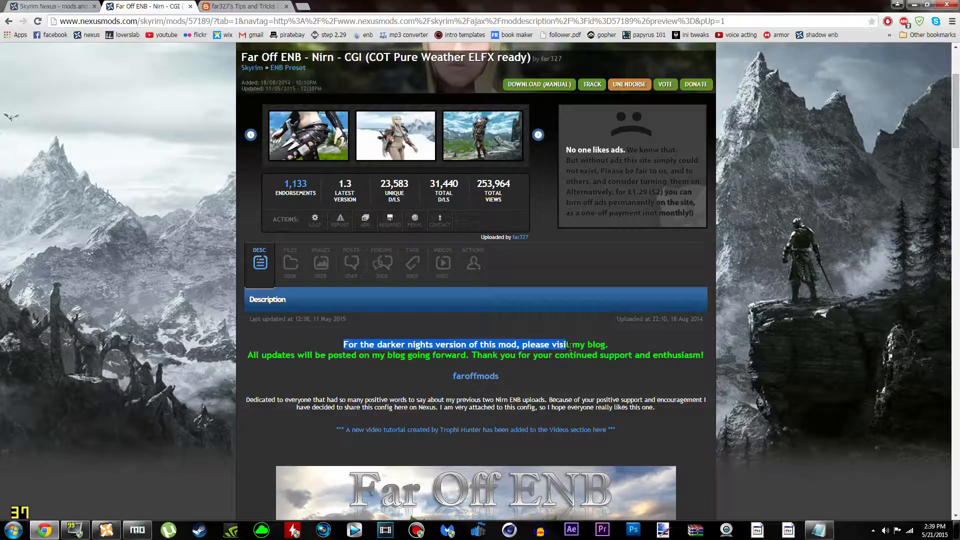
{"action": "left_click", "coordinate": [570, 346]}
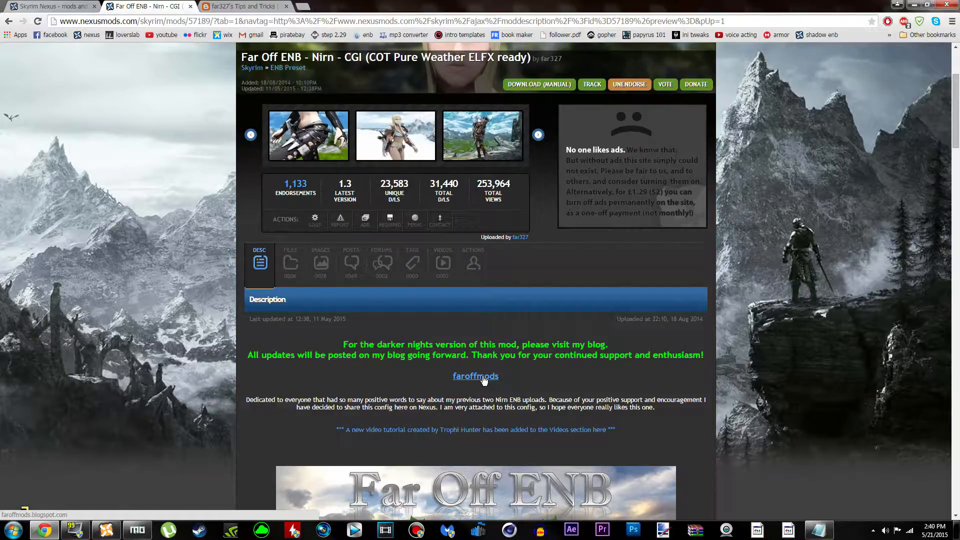
{"action": "left_click_drag", "start_coordinate": [248, 355], "coordinate": [703, 356]}
{"action": "left_click", "coordinate": [704, 356]}
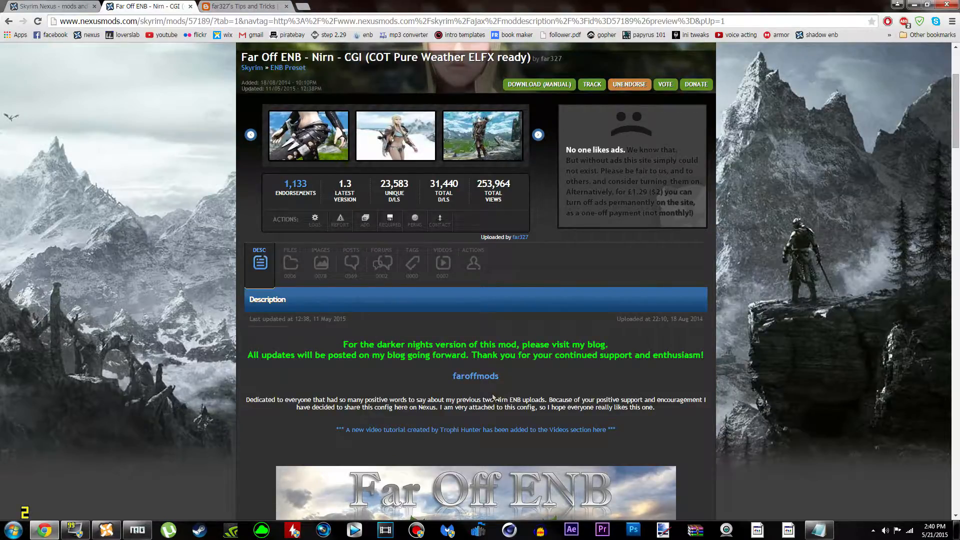
Step: Open the blog instructions for High Quality Ambient Occlusion from the Important Details section in a new tab
{"action": "scroll", "coordinate": [423, 405], "scroll_direction": "down", "scroll_amount": 15}
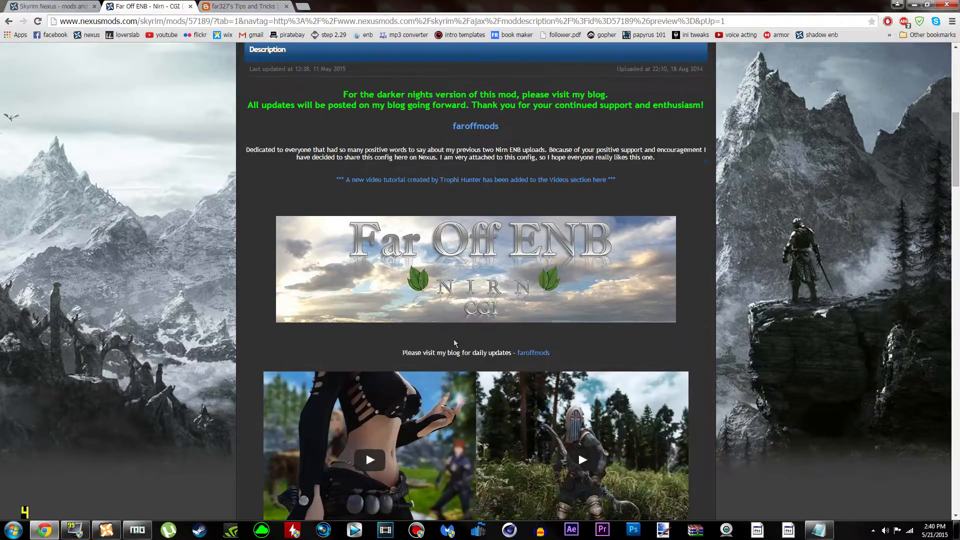
{"action": "scroll", "coordinate": [443, 340], "scroll_direction": "down", "scroll_amount": 3}
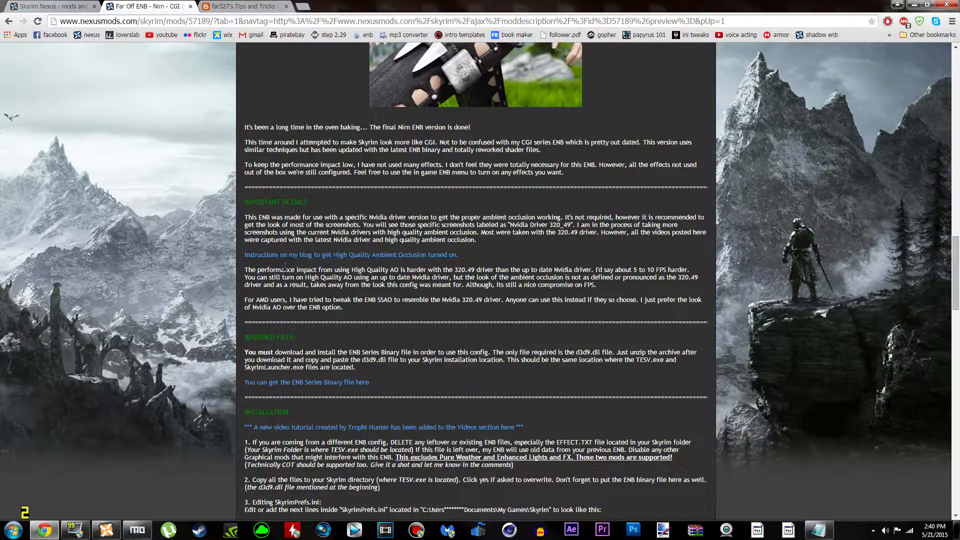
{"action": "right_click", "coordinate": [337, 254]}
{"action": "left_click", "coordinate": [349, 259]}
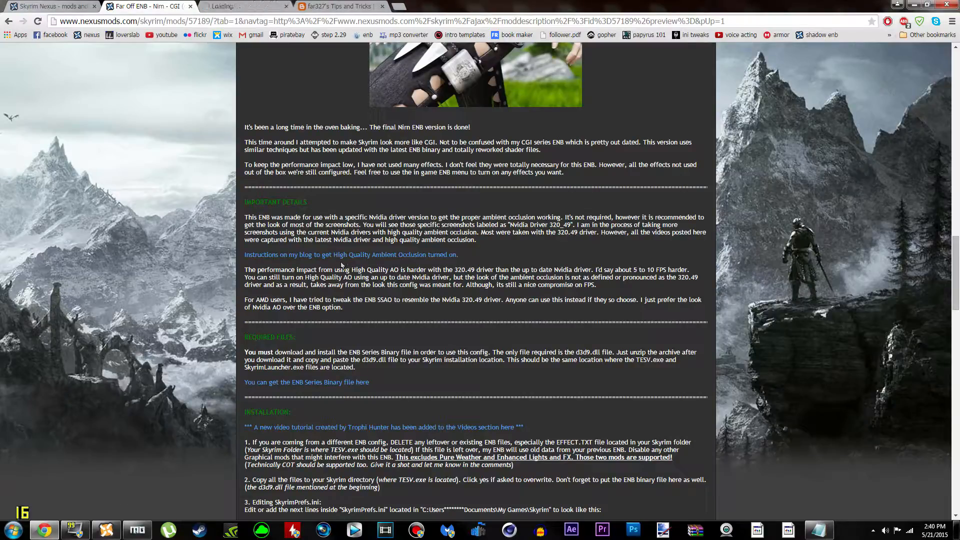
{"action": "key", "text": "ctrl+Tab"}
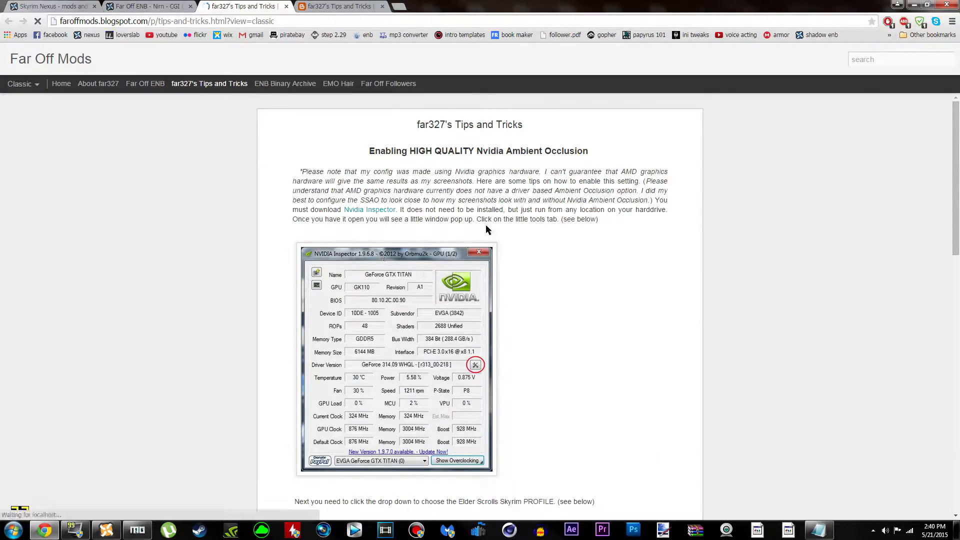
Step: Read through the Nvidia Ambient Occlusion guide to its Skyrimprefs.ini troubleshooting section at the end
{"action": "scroll", "coordinate": [587, 285], "scroll_direction": "down", "scroll_amount": 5}
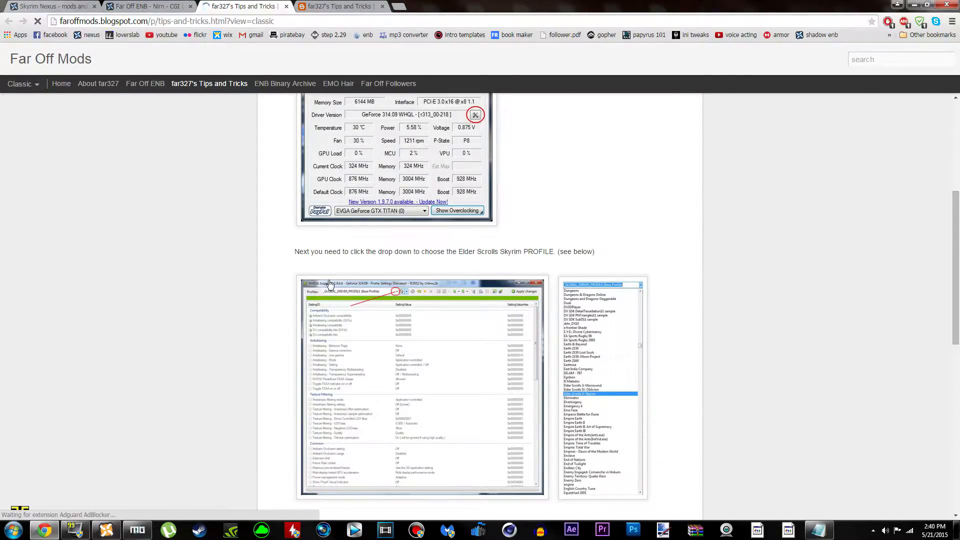
{"action": "scroll", "coordinate": [725, 280], "scroll_direction": "down", "scroll_amount": 5}
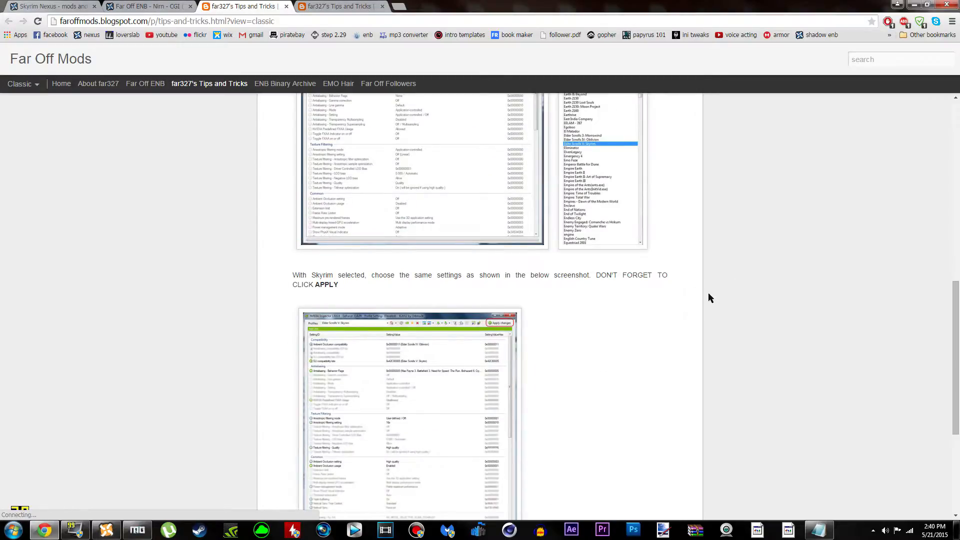
{"action": "scroll", "coordinate": [710, 298], "scroll_direction": "down", "scroll_amount": 5}
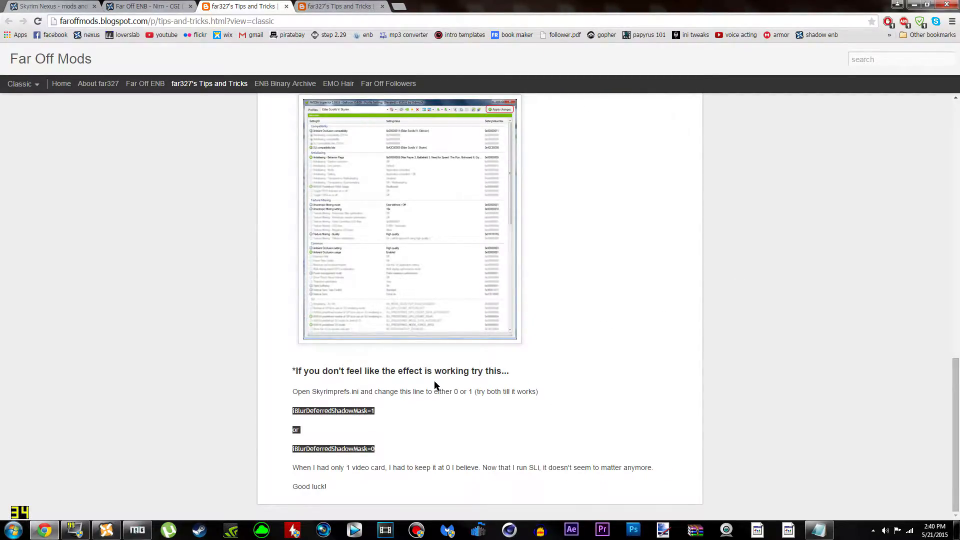
Step: Return to the Far Off ENB mod page and highlight its Important Details section
{"action": "left_click", "coordinate": [150, 6]}
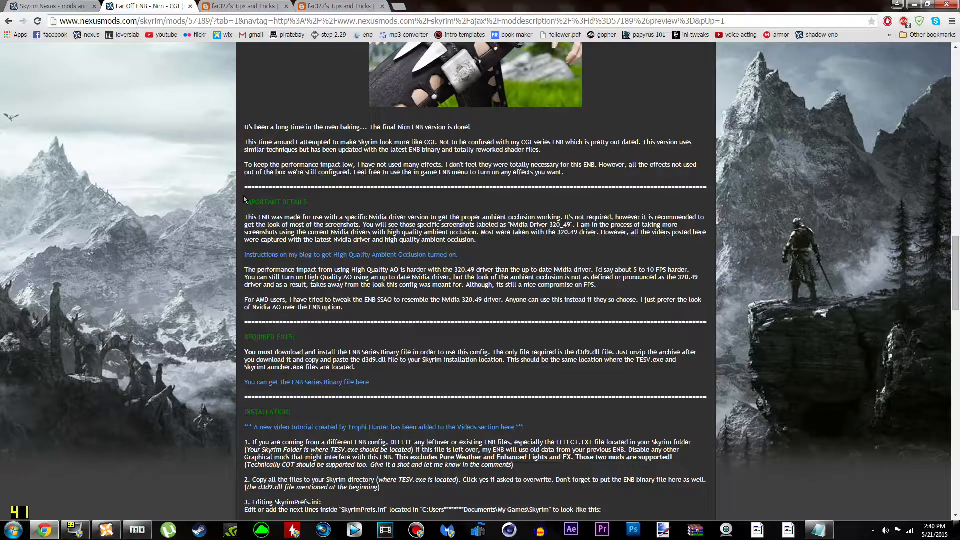
{"action": "left_click_drag", "start_coordinate": [244, 201], "coordinate": [462, 311]}
{"action": "left_click", "coordinate": [462, 311]}
Step: View the mod's first preview screenshot at full size and close it again
{"action": "scroll", "coordinate": [462, 312], "scroll_direction": "up", "scroll_amount": 4}
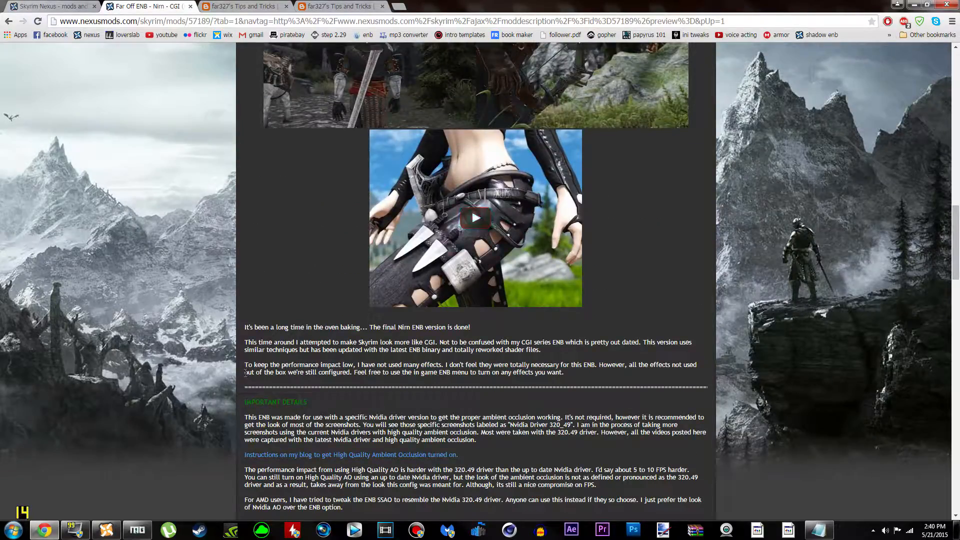
{"action": "scroll", "coordinate": [260, 365], "scroll_direction": "up", "scroll_amount": 12}
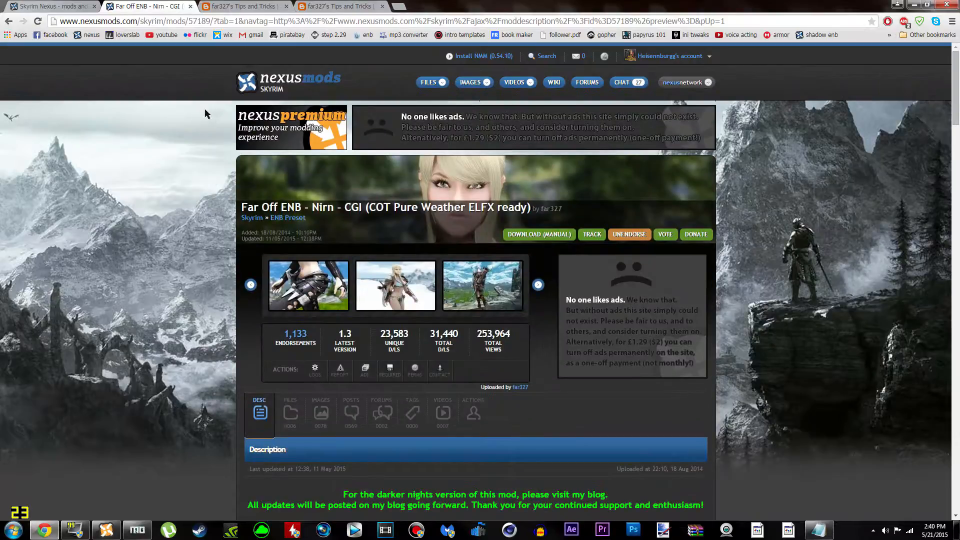
{"action": "left_click", "coordinate": [308, 293]}
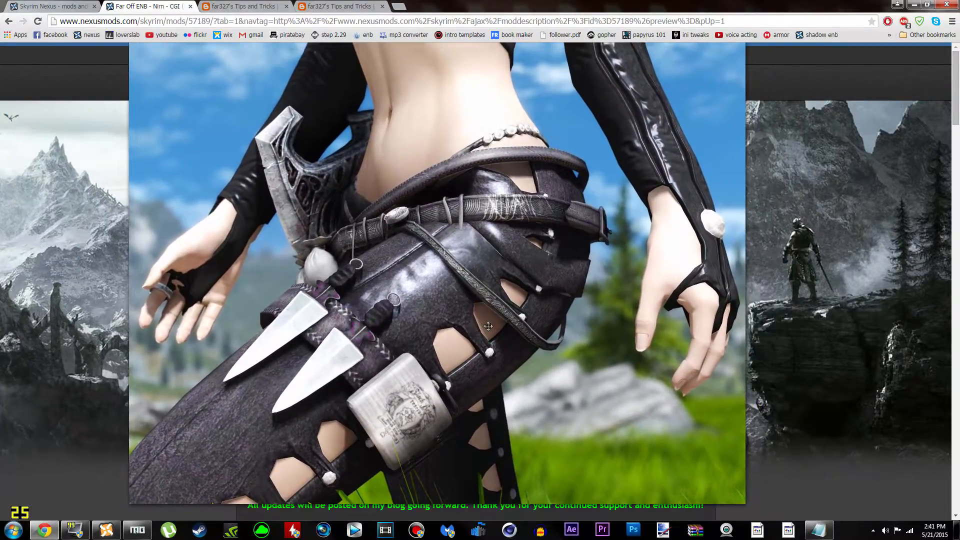
{"action": "key", "text": "Escape"}
Step: Review the mod description down to the Nvidia driver notes in the Important Details section
{"action": "scroll", "coordinate": [226, 328], "scroll_direction": "down", "scroll_amount": 7}
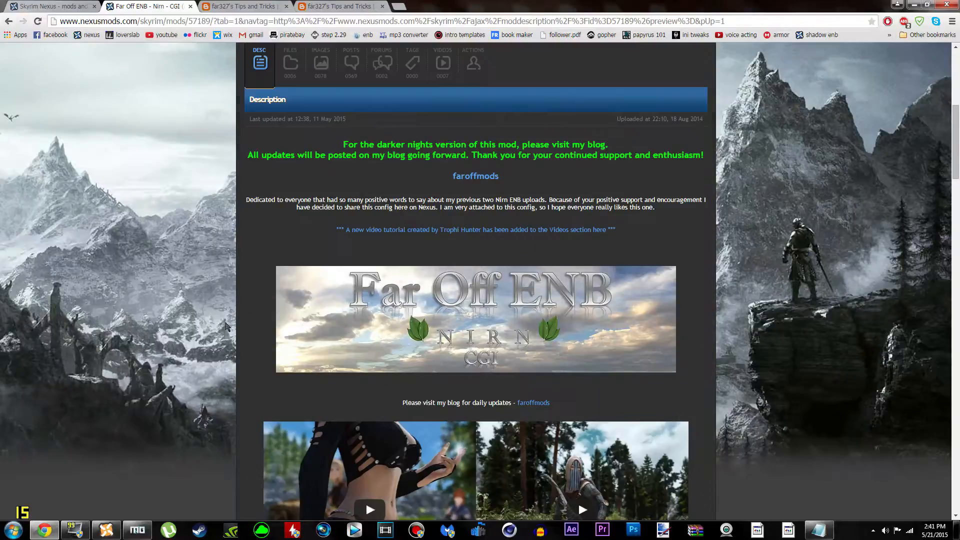
{"action": "scroll", "coordinate": [226, 327], "scroll_direction": "down", "scroll_amount": 20}
{"action": "scroll", "coordinate": [279, 250], "scroll_direction": "up", "scroll_amount": 4}
{"action": "left_click_drag", "start_coordinate": [262, 157], "coordinate": [394, 255]}
{"action": "left_click", "coordinate": [393, 255]}
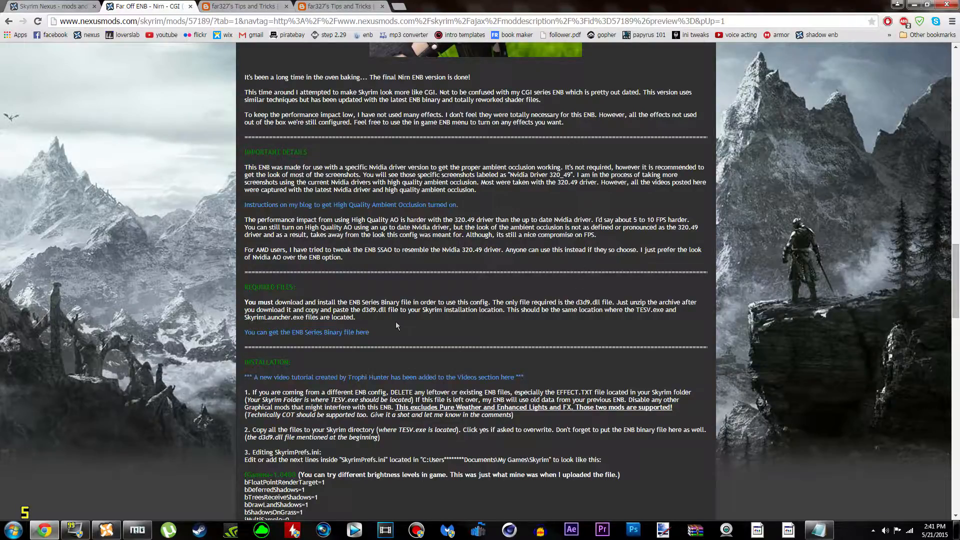
Step: Go back to the start of the mod page and highlight the full mod title
{"action": "scroll", "coordinate": [199, 215], "scroll_direction": "up", "scroll_amount": 15}
{"action": "scroll", "coordinate": [199, 215], "scroll_direction": "up", "scroll_amount": 10}
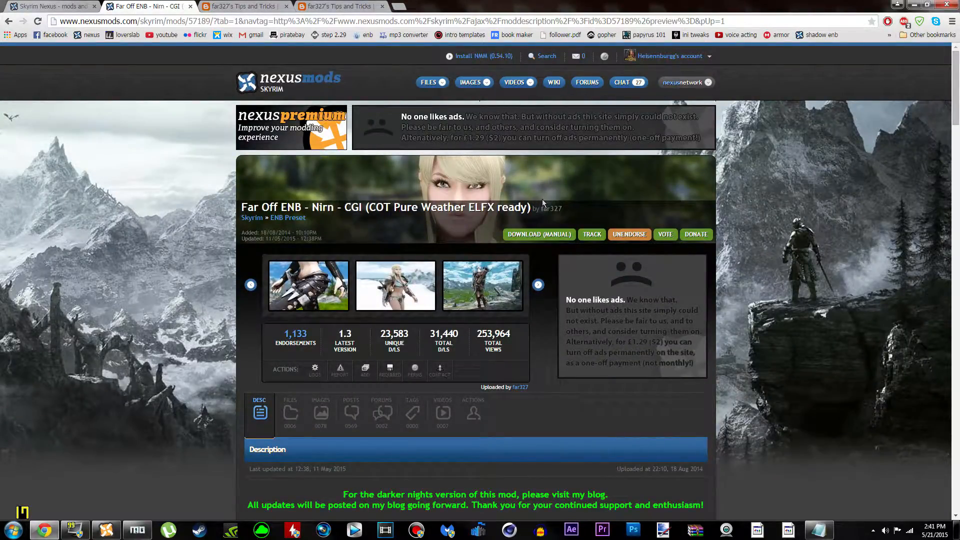
{"action": "left_click_drag", "start_coordinate": [534, 209], "coordinate": [240, 206]}
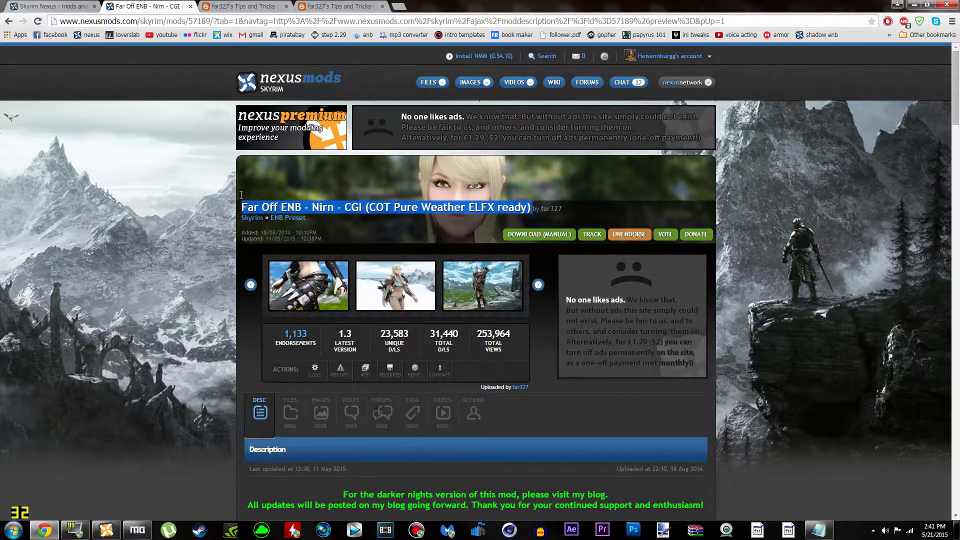
{"action": "left_click", "coordinate": [200, 248]}
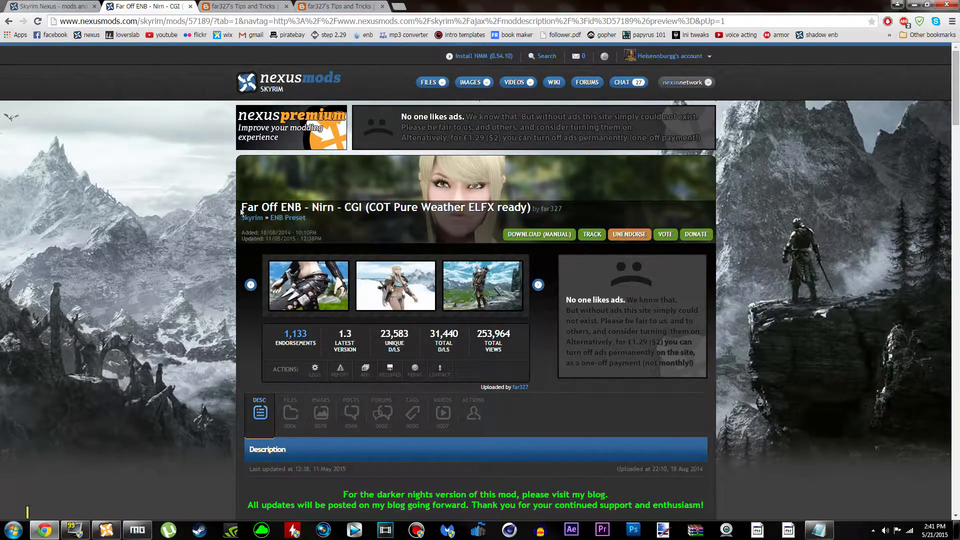
Step: Close both Tips and Tricks blog tabs and point out the mod title again
{"action": "left_click", "coordinate": [382, 6]}
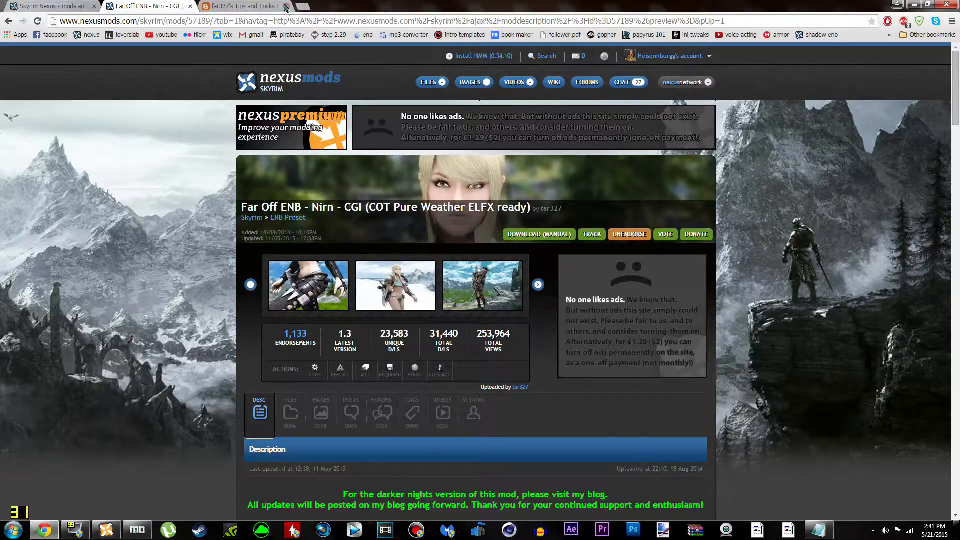
{"action": "left_click", "coordinate": [286, 7]}
{"action": "left_click_drag", "start_coordinate": [242, 208], "coordinate": [560, 211]}
{"action": "left_click", "coordinate": [560, 210]}
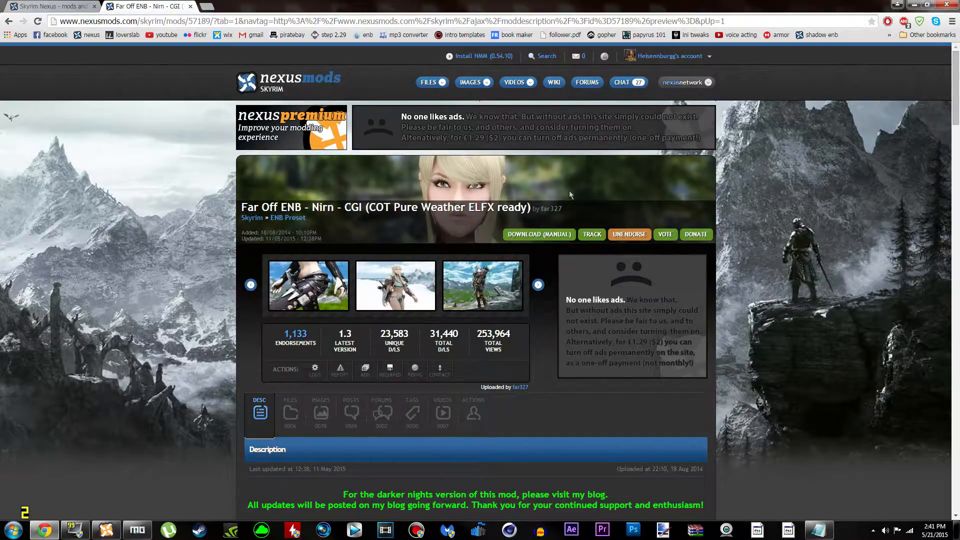
Step: Look over the Skyrim search results for "far off" and return to the Far Off ENB mod page
{"action": "left_click", "coordinate": [80, 6]}
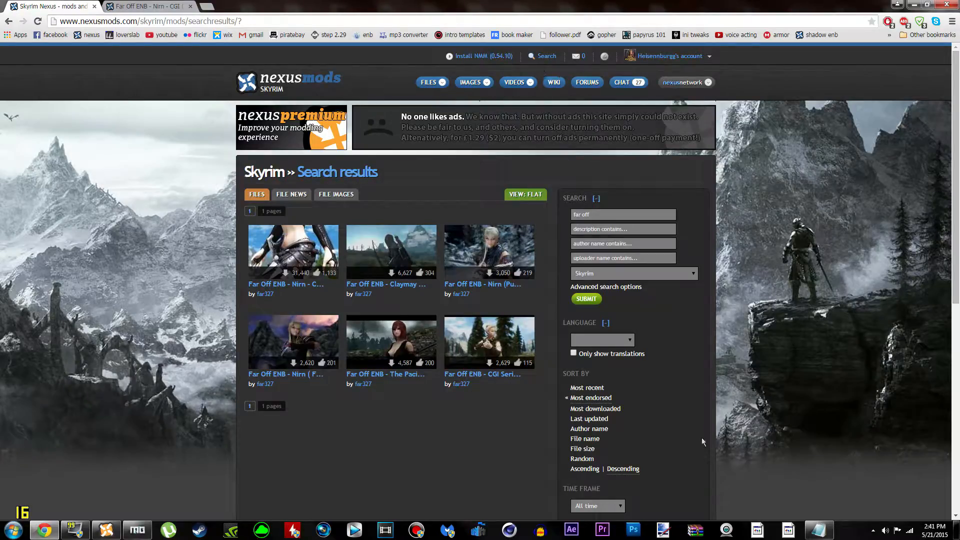
{"action": "left_click_drag", "start_coordinate": [545, 397], "coordinate": [456, 300]}
{"action": "left_click", "coordinate": [162, 317]}
{"action": "left_click", "coordinate": [176, 5]}
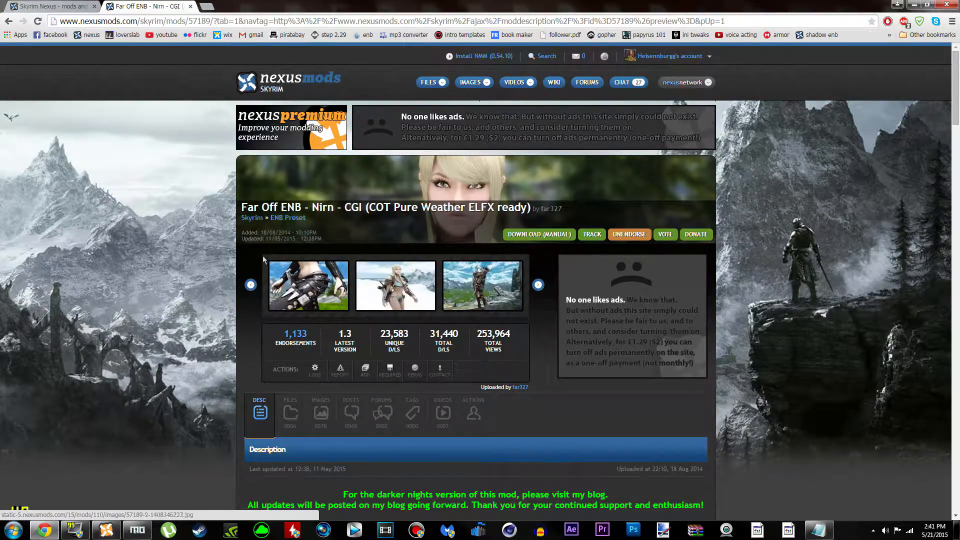
Step: Compare the summaries of the Far Off ENB variants in the Skyrim search results
{"action": "left_click", "coordinate": [60, 6]}
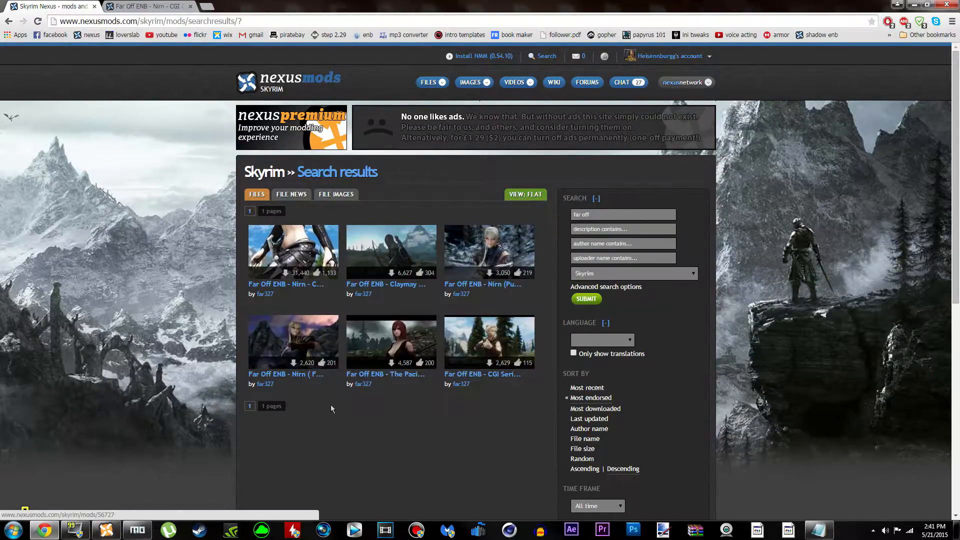
{"action": "mouse_move", "coordinate": [480, 363]}
{"action": "mouse_move", "coordinate": [489, 275]}
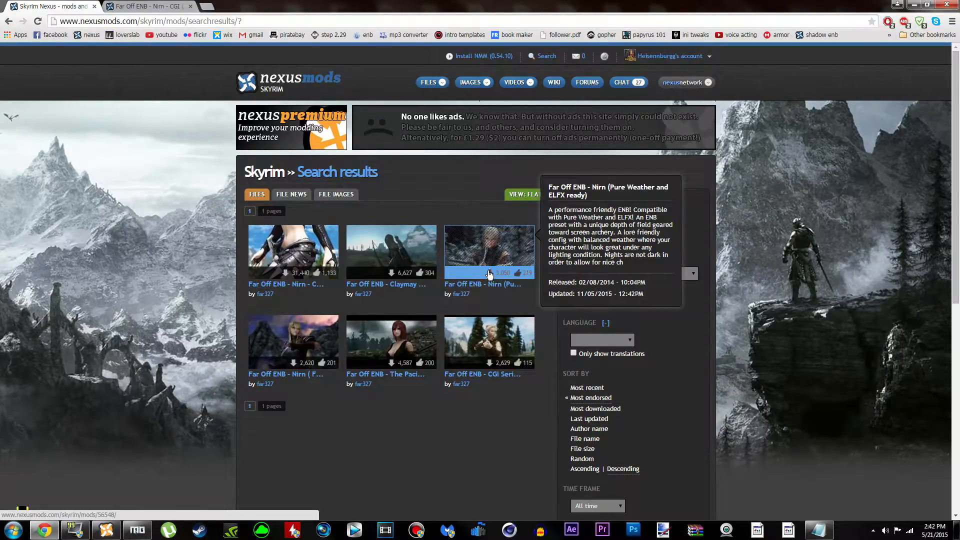
{"action": "mouse_move", "coordinate": [487, 332]}
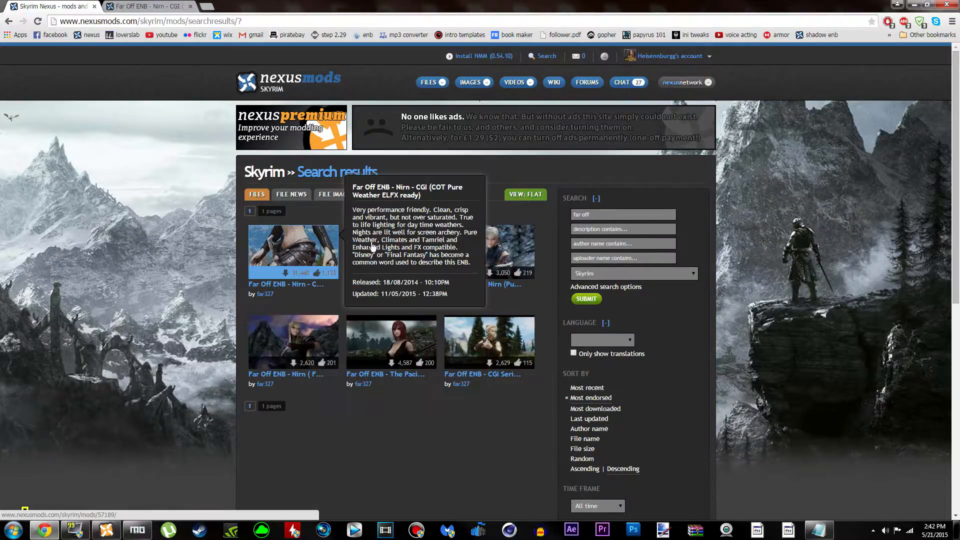
{"action": "mouse_move", "coordinate": [303, 248]}
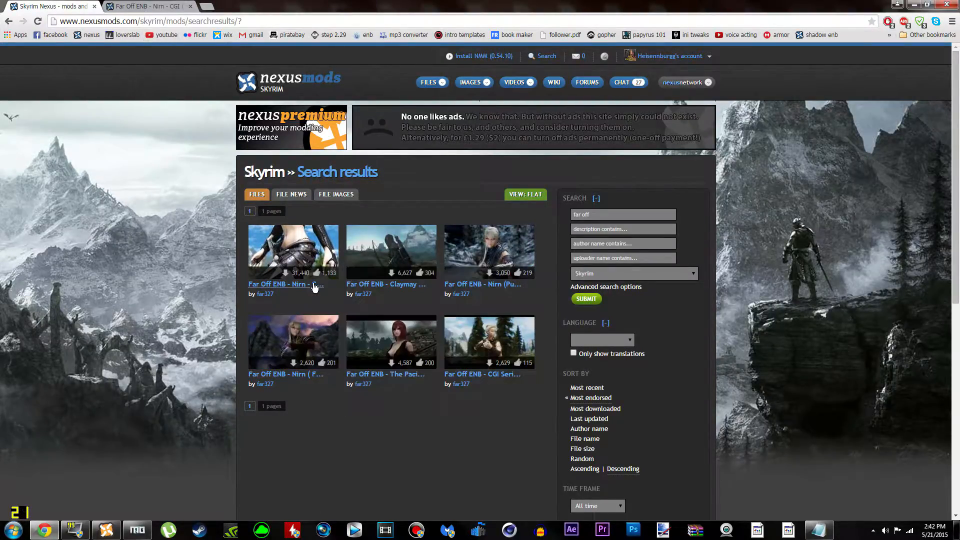
{"action": "mouse_move", "coordinate": [301, 278]}
Step: Reopen the Far Off ENB mod page and read its Required Files section about the ENB Series Binary
{"action": "left_click", "coordinate": [150, 6]}
{"action": "scroll", "coordinate": [468, 318], "scroll_direction": "down", "scroll_amount": 9}
{"action": "scroll", "coordinate": [469, 318], "scroll_direction": "down", "scroll_amount": 15}
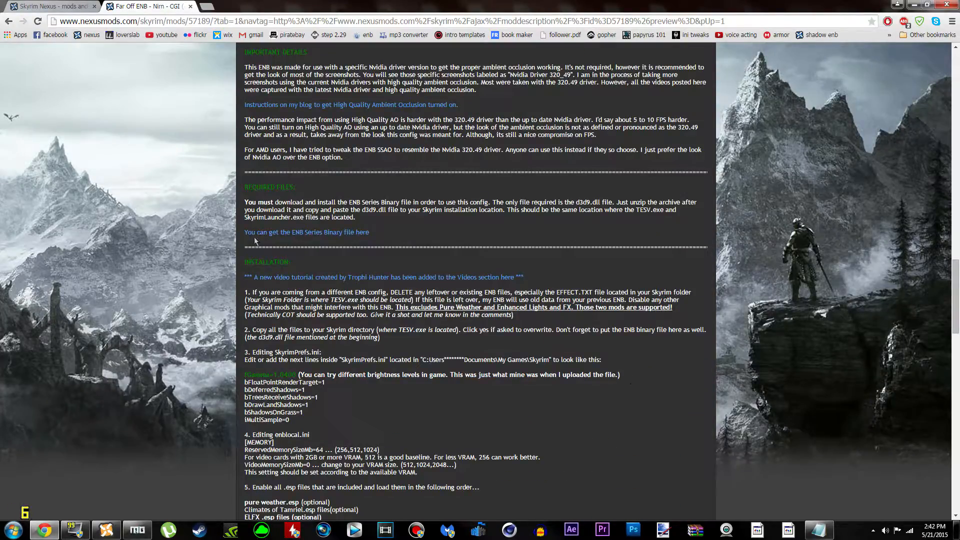
{"action": "left_click_drag", "start_coordinate": [236, 184], "coordinate": [482, 238]}
{"action": "left_click", "coordinate": [481, 239]}
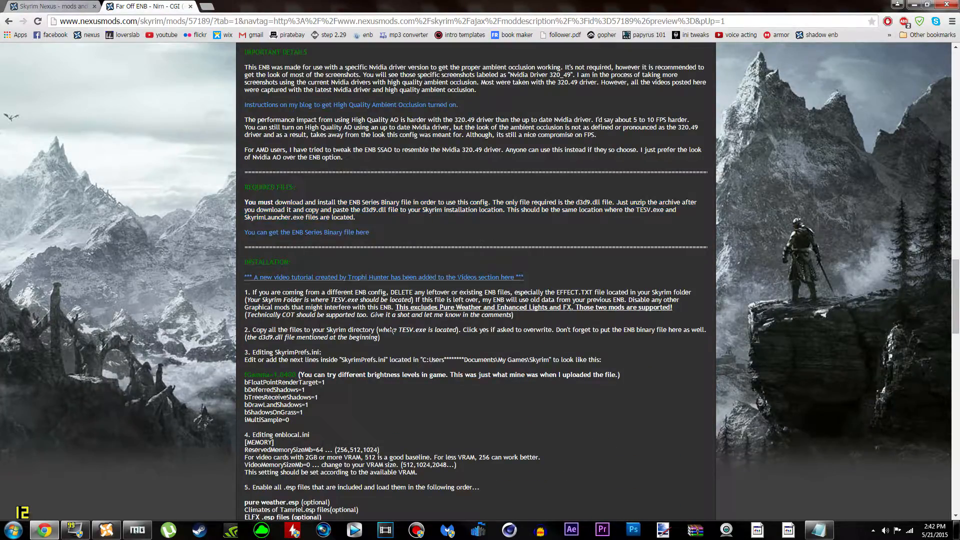
Step: Open the ENB Series Binary link in a new tab and follow the archive page's current v0.262 link to the official site
{"action": "right_click", "coordinate": [349, 237]}
{"action": "left_click", "coordinate": [385, 242]}
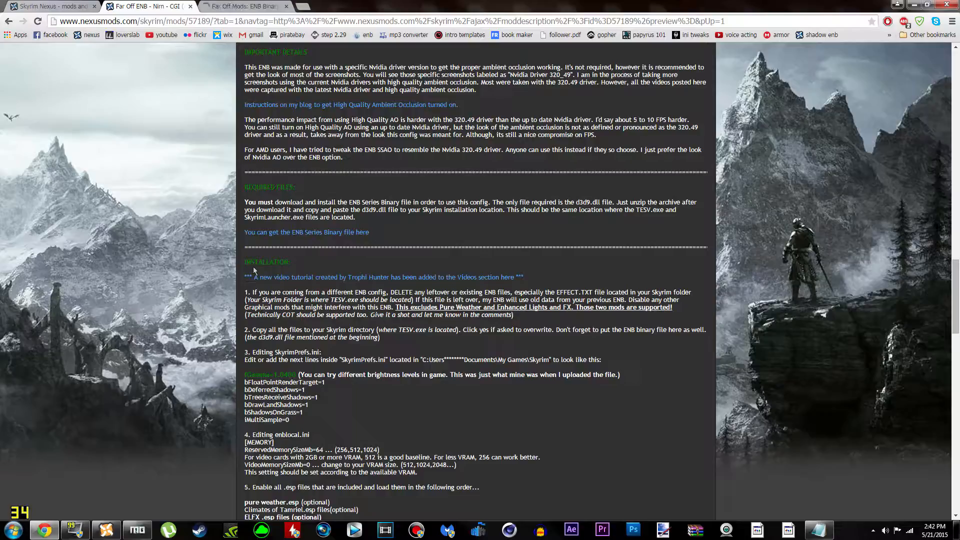
{"action": "left_click", "coordinate": [226, 6]}
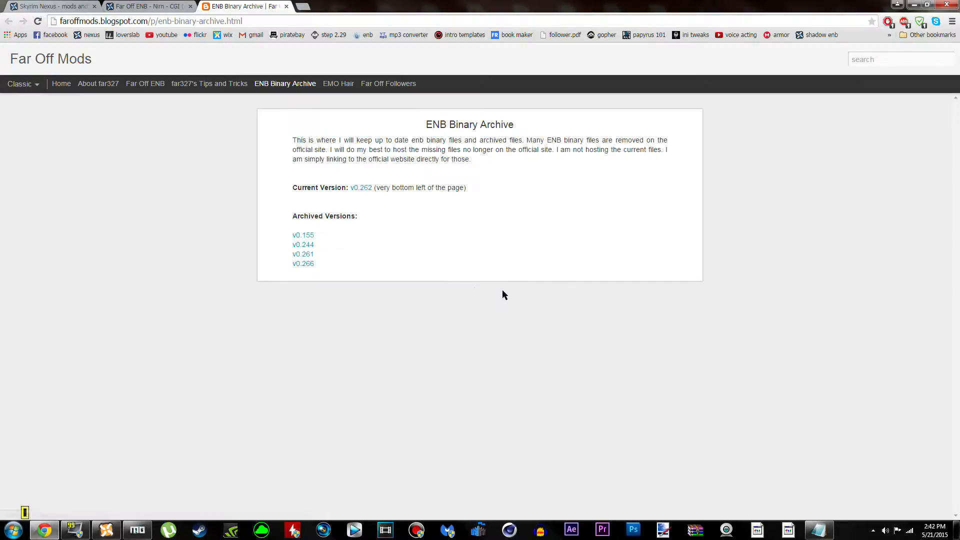
{"action": "left_click", "coordinate": [364, 192]}
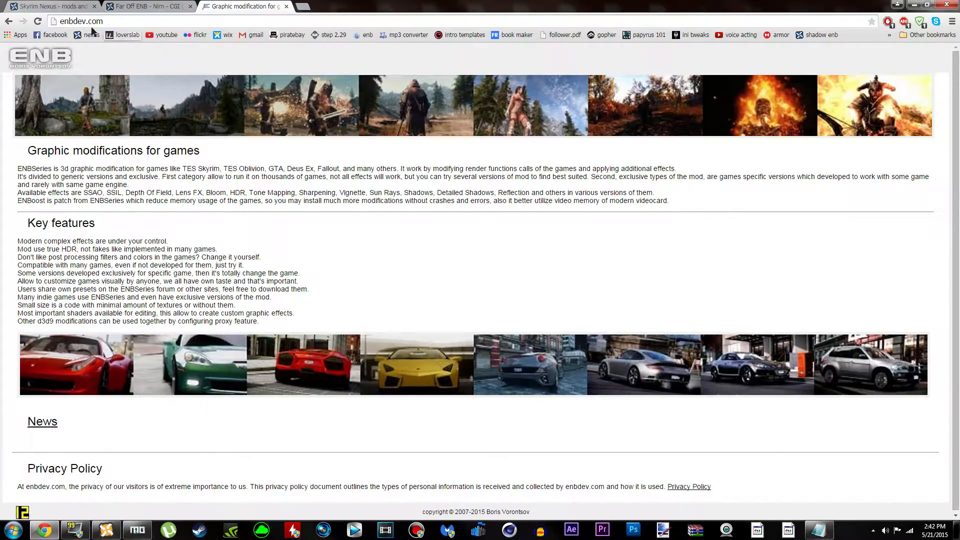
Step: Find the TES Skyrim graphic modification downloads on the ENB site and open the v0.262 version page
{"action": "left_click", "coordinate": [48, 420]}
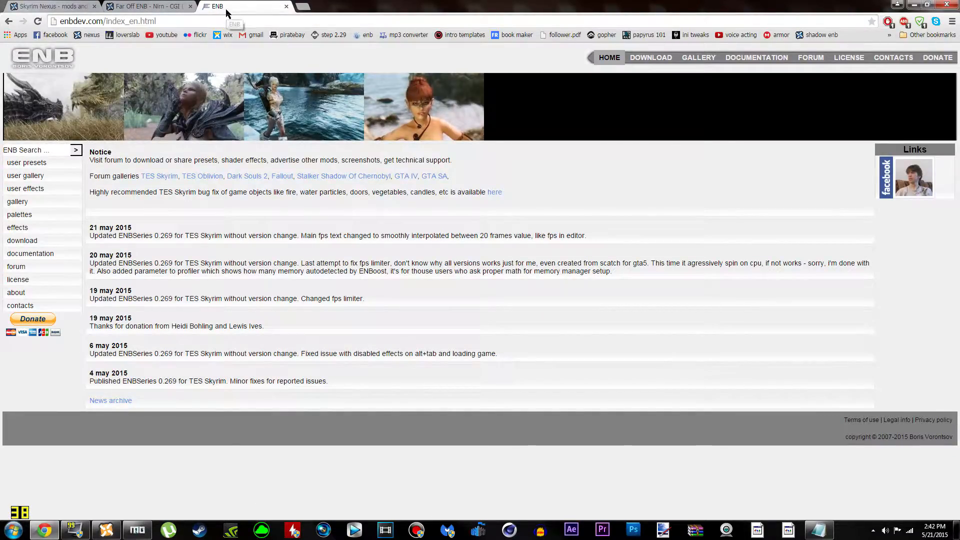
{"action": "left_click", "coordinate": [41, 244]}
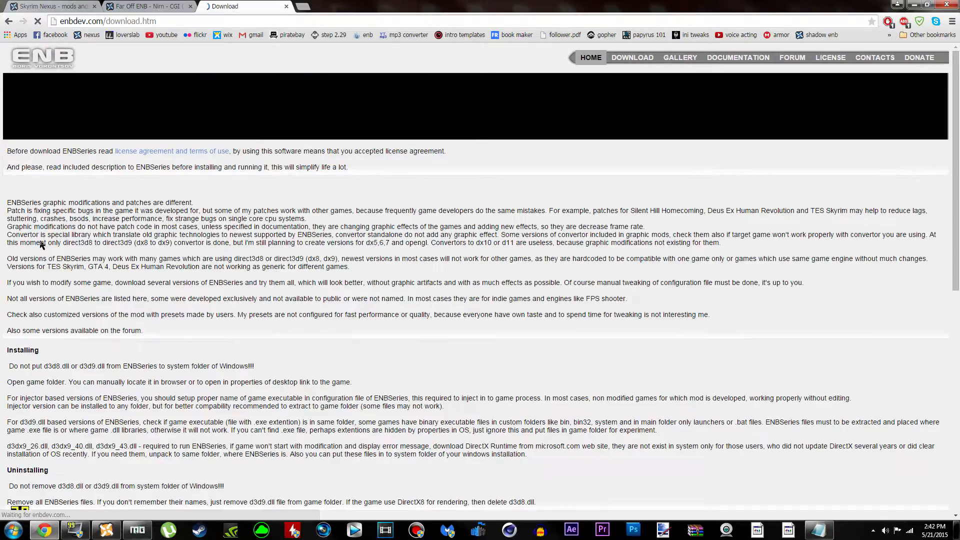
{"action": "scroll", "coordinate": [123, 291], "scroll_direction": "down", "scroll_amount": 10}
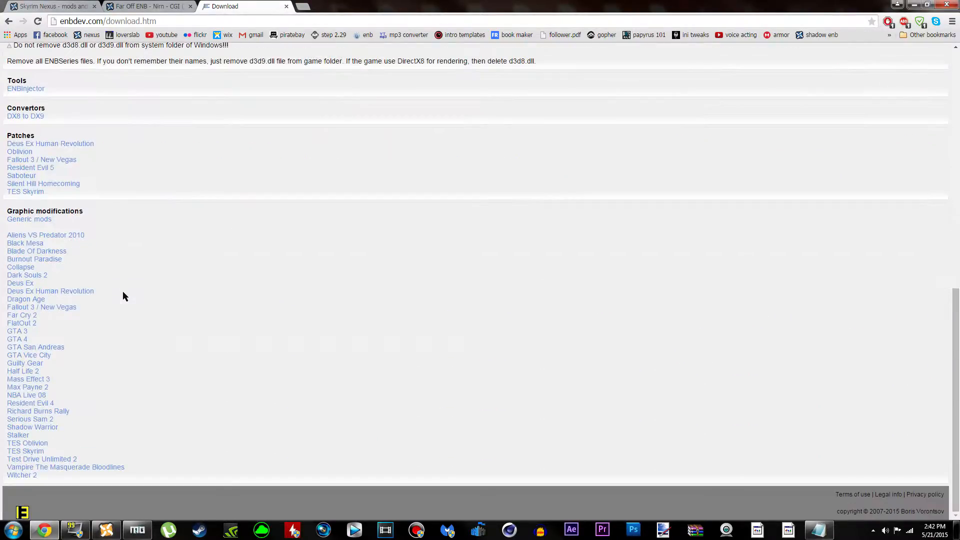
{"action": "left_click", "coordinate": [40, 453]}
{"action": "scroll", "coordinate": [100, 295], "scroll_direction": "down", "scroll_amount": 2}
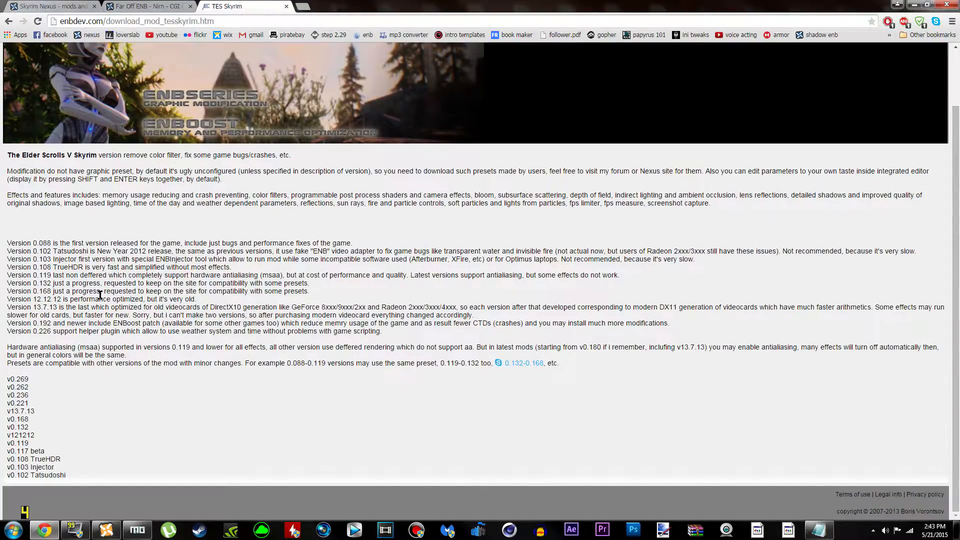
{"action": "left_click", "coordinate": [20, 388]}
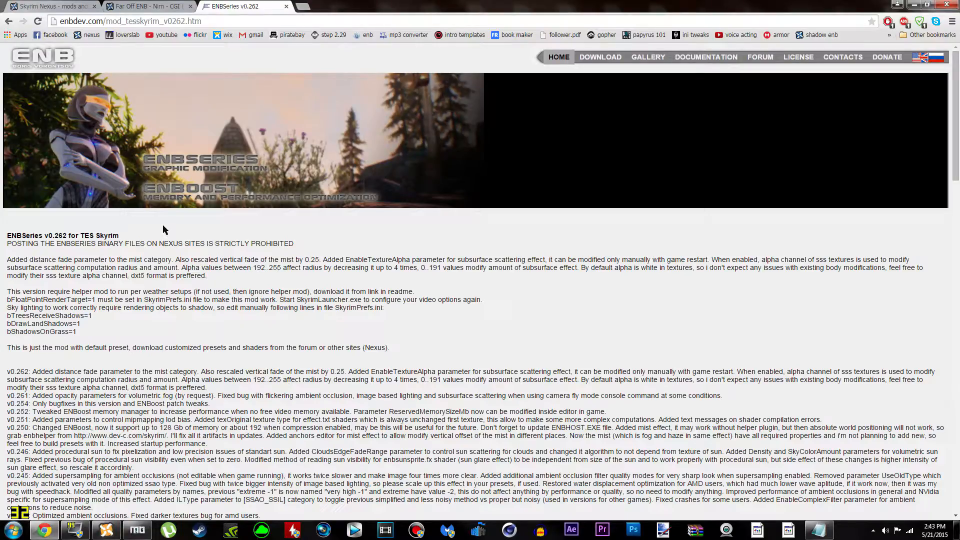
Step: Download the ENBSeries v0.262 for TES Skyrim archive from the end of its version page
{"action": "scroll", "coordinate": [162, 229], "scroll_direction": "down", "scroll_amount": 15}
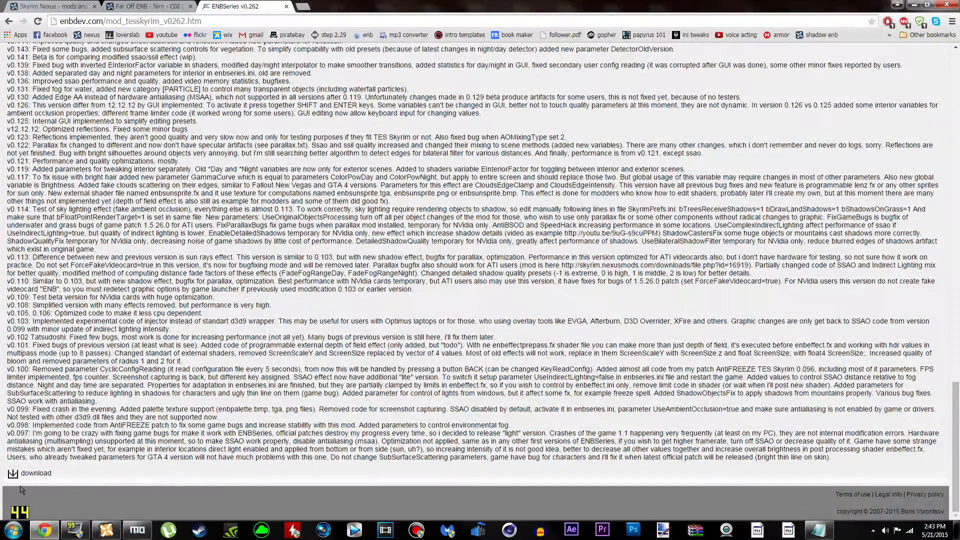
{"action": "scroll", "coordinate": [215, 450], "scroll_direction": "up", "scroll_amount": 15}
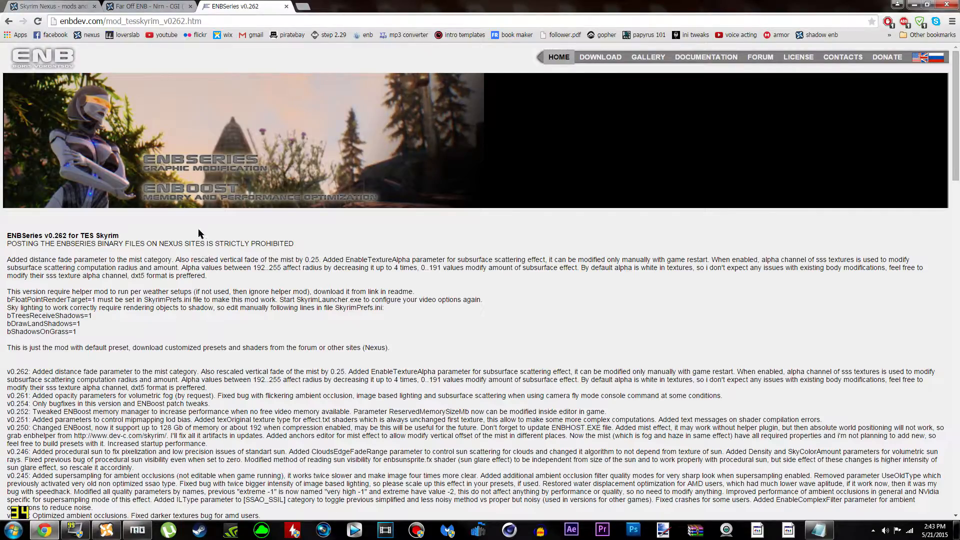
{"action": "scroll", "coordinate": [199, 233], "scroll_direction": "down", "scroll_amount": 20}
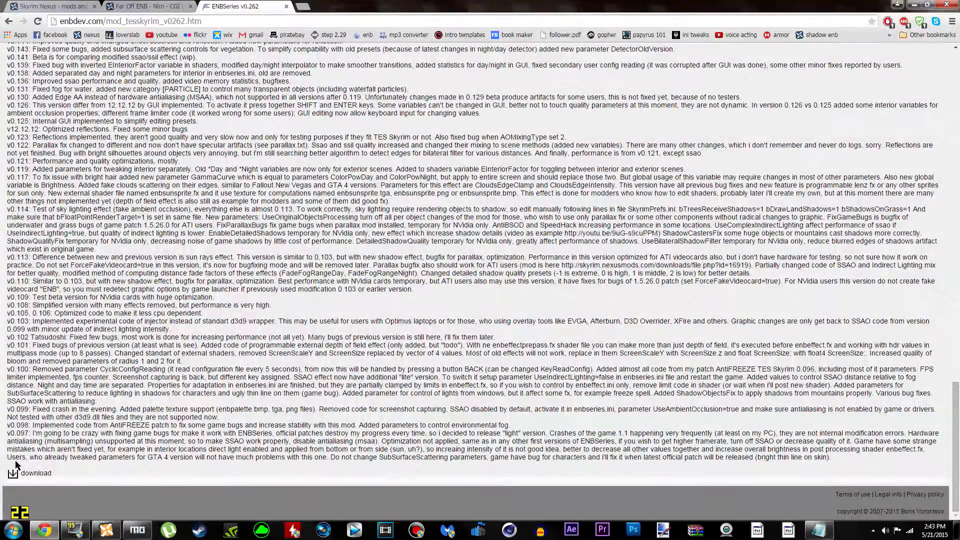
{"action": "left_click", "coordinate": [15, 474]}
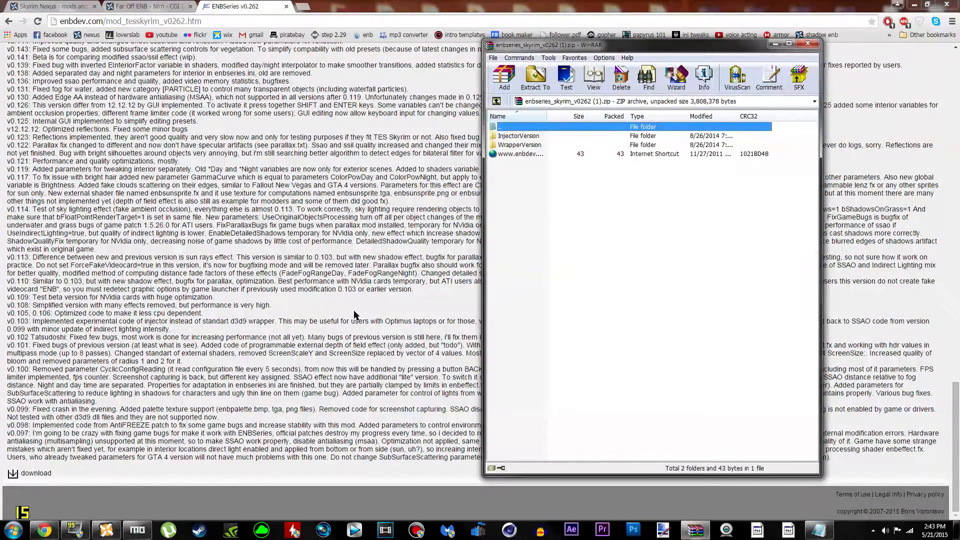
Step: Copy the downloaded enbseries_skyrim_v0262 (1).zip from the Downloads folder to the desktop and close the archive program
{"action": "left_click_drag", "start_coordinate": [594, 47], "coordinate": [636, 45]}
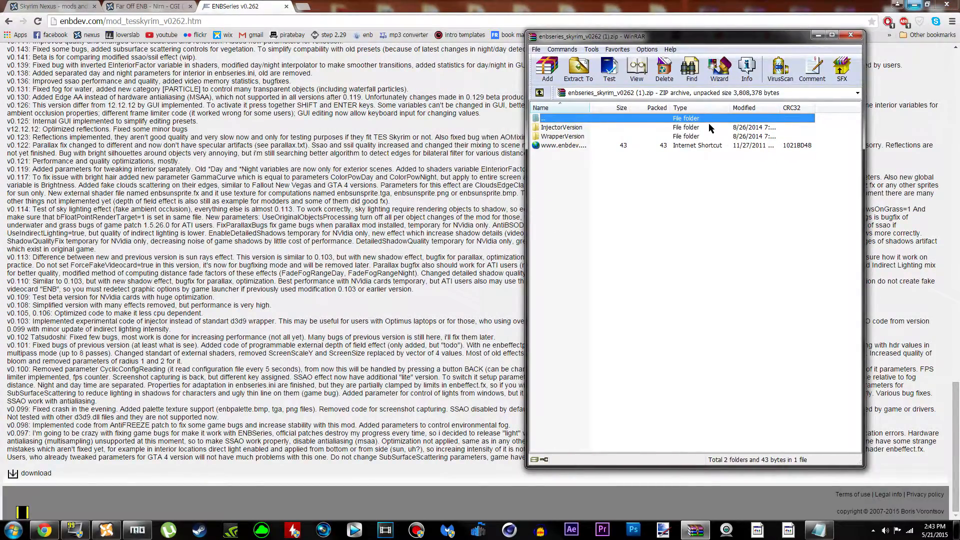
{"action": "left_click_drag", "start_coordinate": [682, 39], "coordinate": [678, 17]}
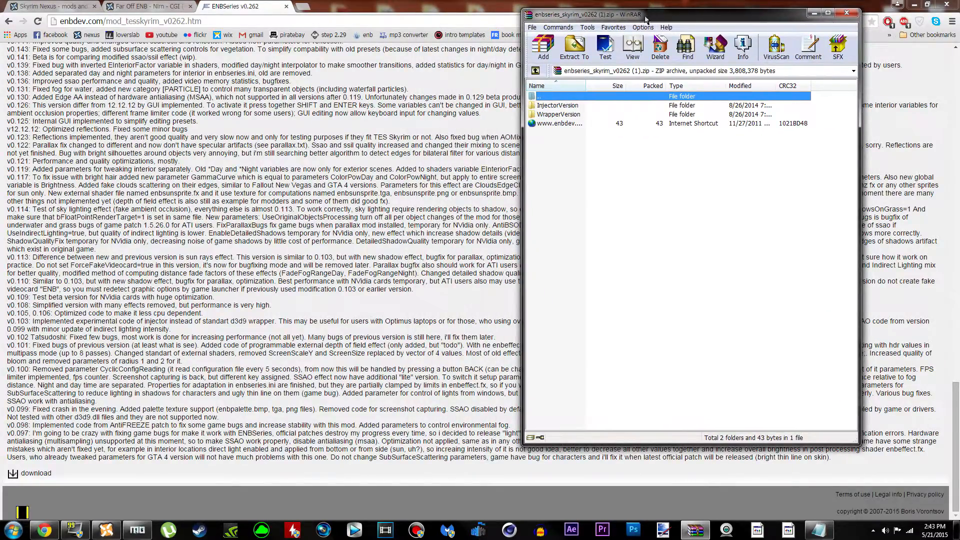
{"action": "left_click", "coordinate": [914, 5]}
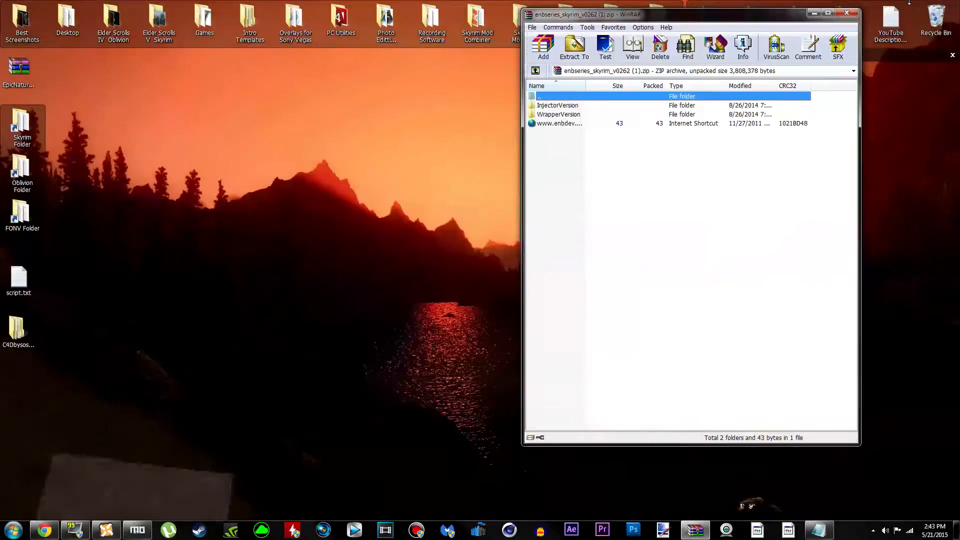
{"action": "key", "text": "BackSpace"}
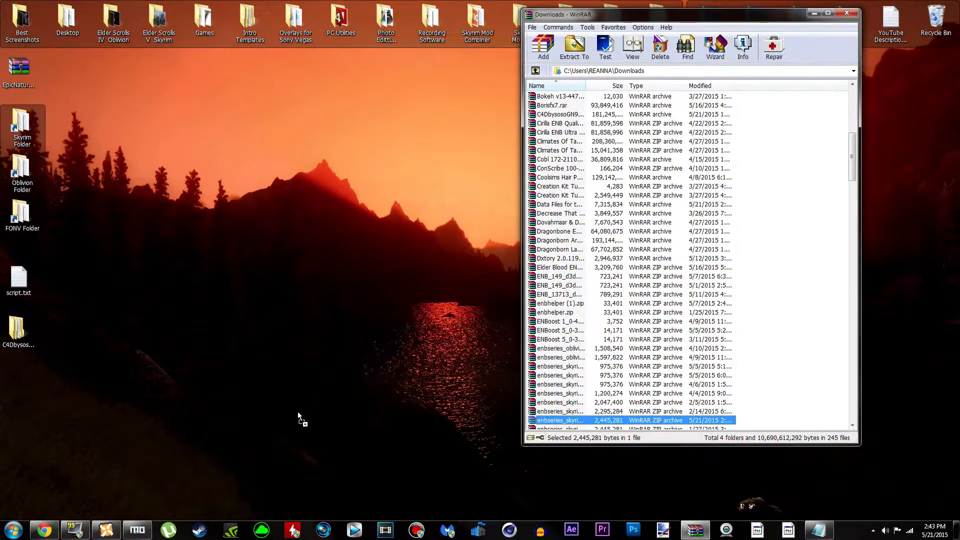
{"action": "left_click_drag", "start_coordinate": [298, 412], "coordinate": [298, 413]}
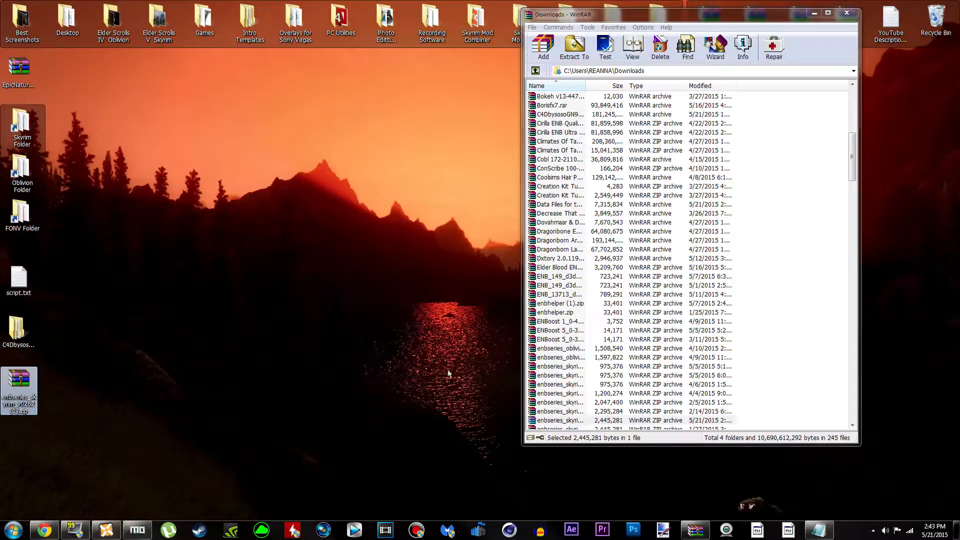
{"action": "left_click", "coordinate": [849, 14]}
Step: Extract the ENB zip on the desktop into its own folder, enbseries_skyrim_v0262 (1)
{"action": "left_click", "coordinate": [25, 393]}
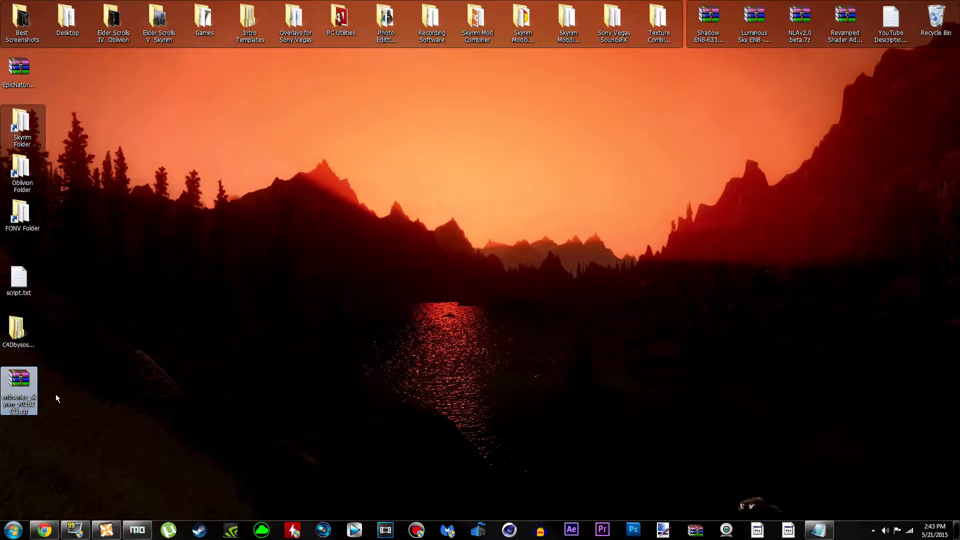
{"action": "right_click", "coordinate": [26, 380]}
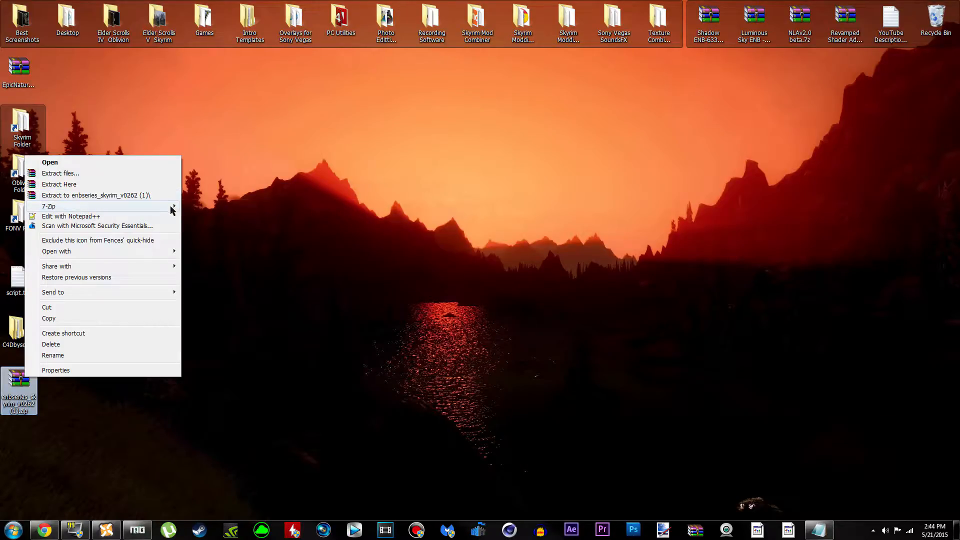
{"action": "mouse_move", "coordinate": [171, 207]}
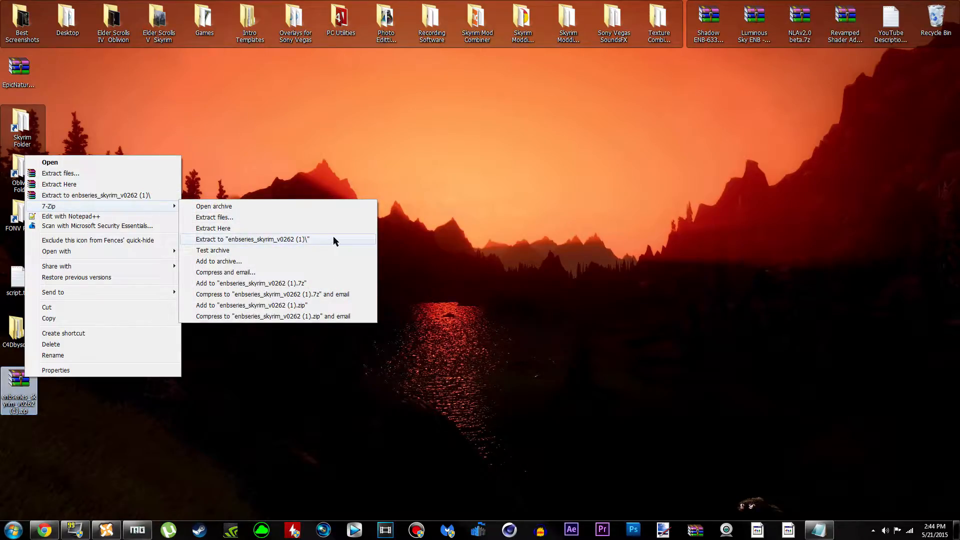
{"action": "left_click", "coordinate": [140, 196]}
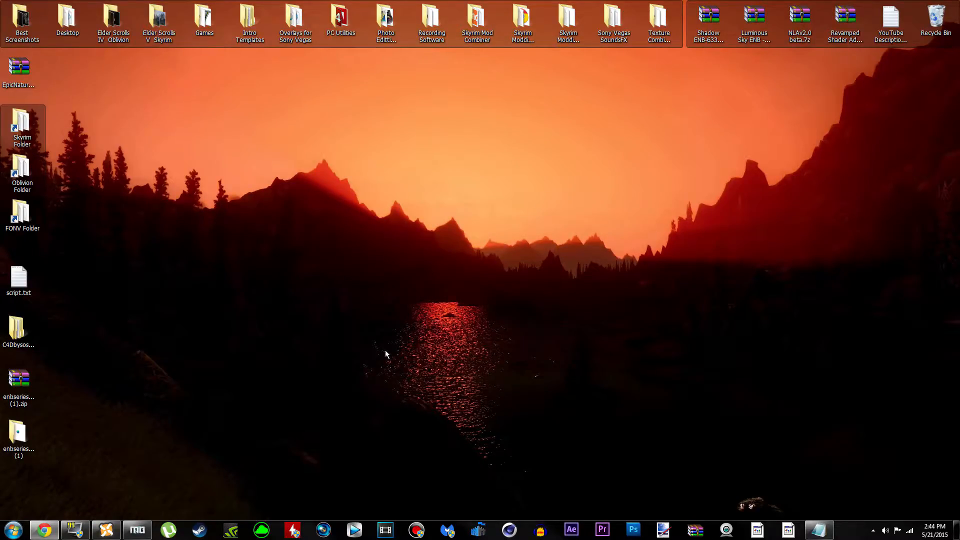
Step: Delete the ENB zip archive from the desktop, keeping the extracted folder
{"action": "left_click", "coordinate": [18, 431]}
{"action": "left_click", "coordinate": [88, 400]}
{"action": "left_click", "coordinate": [18, 382]}
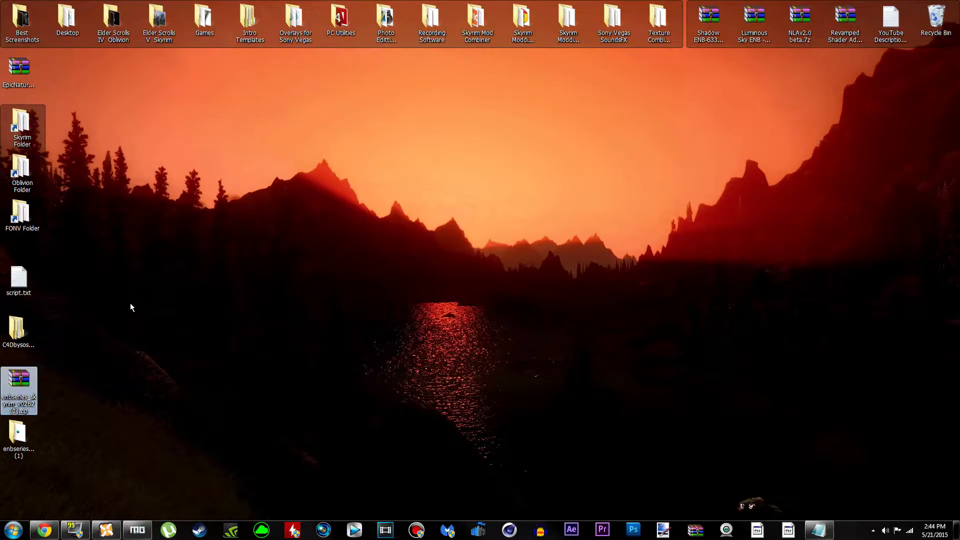
{"action": "key", "text": "Delete"}
{"action": "key", "text": "Return"}
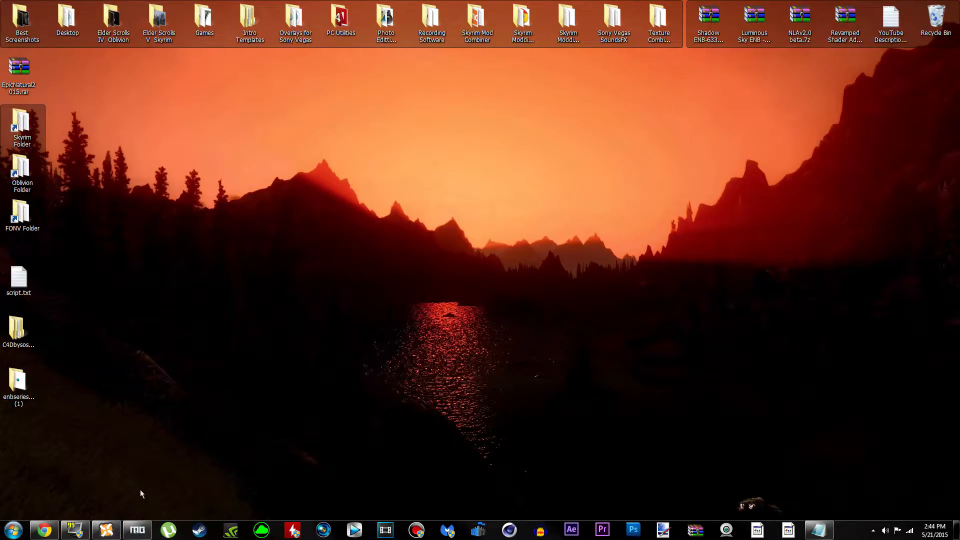
Step: Switch back to the browser, close the ENBSeries page and open the file list of the Far Off ENB mod
{"action": "left_click", "coordinate": [44, 530]}
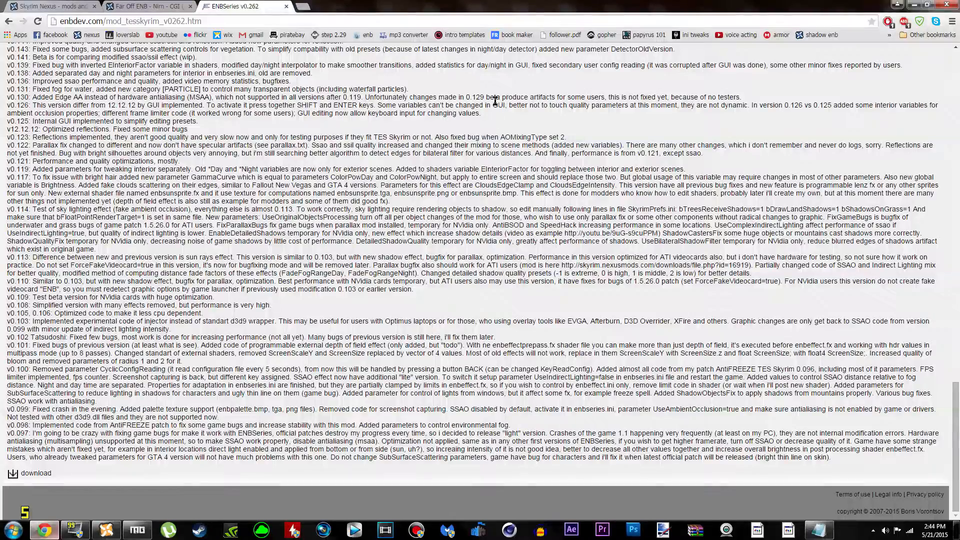
{"action": "left_click", "coordinate": [287, 6]}
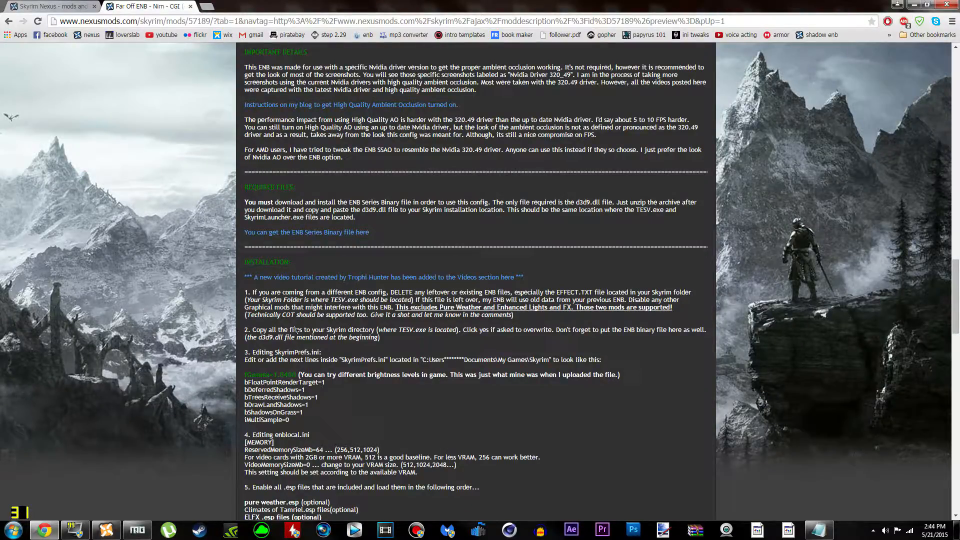
{"action": "scroll", "coordinate": [221, 484], "scroll_direction": "up", "scroll_amount": 20}
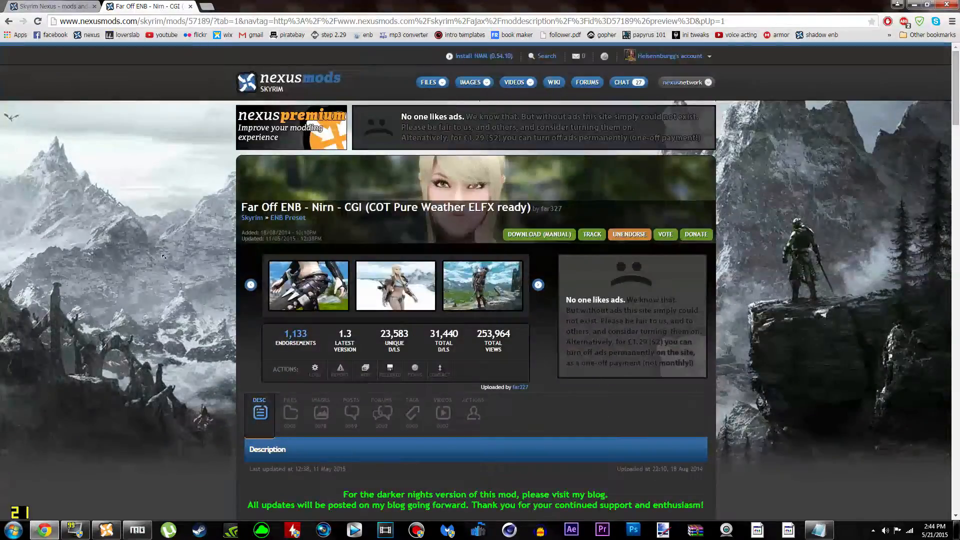
{"action": "left_click", "coordinate": [290, 414]}
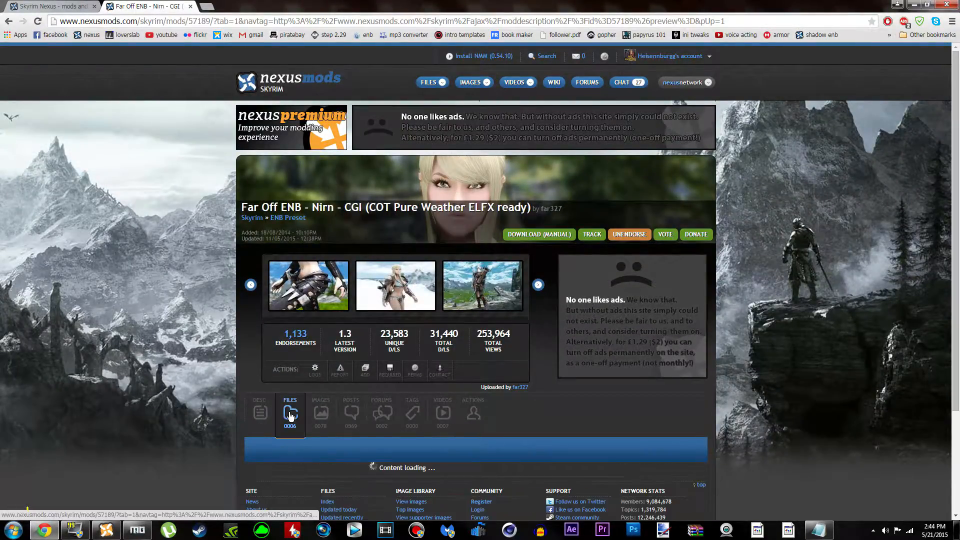
Step: Manually download the main file Far Off ENB - Nirn - CGI (Pure Weather and ELFX ready) and look over the optional files
{"action": "scroll", "coordinate": [199, 395], "scroll_direction": "down", "scroll_amount": 5}
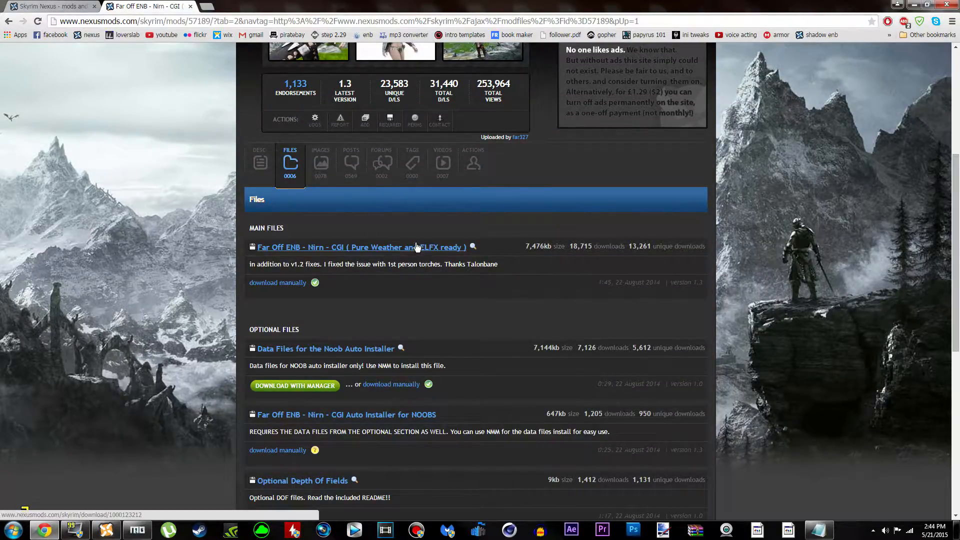
{"action": "left_click", "coordinate": [287, 283]}
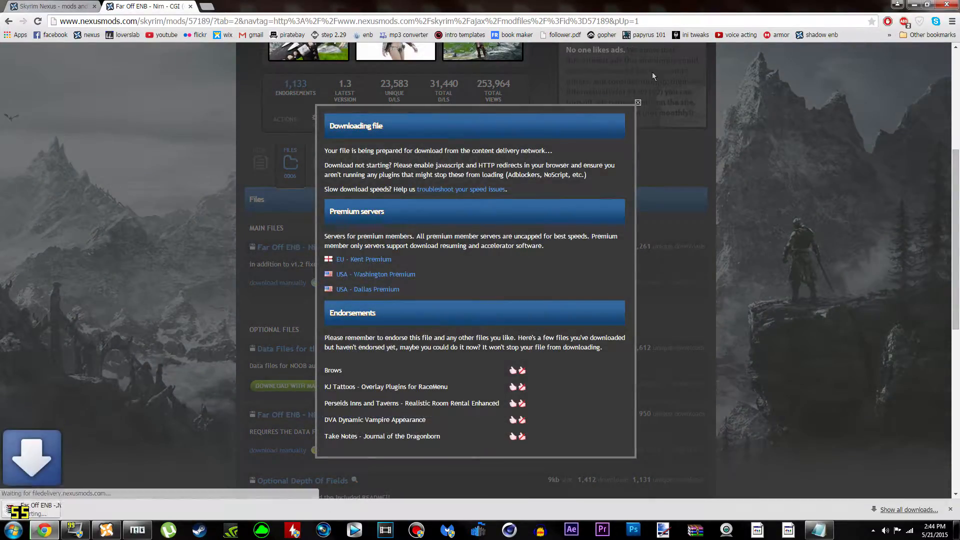
{"action": "left_click", "coordinate": [638, 102]}
{"action": "scroll", "coordinate": [510, 371], "scroll_direction": "down", "scroll_amount": 3}
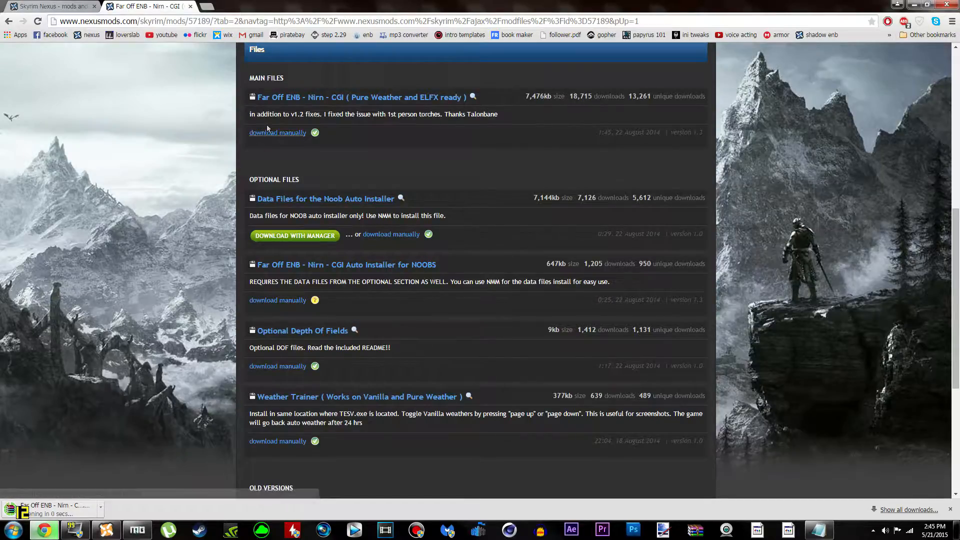
{"action": "scroll", "coordinate": [409, 214], "scroll_direction": "up", "scroll_amount": 4}
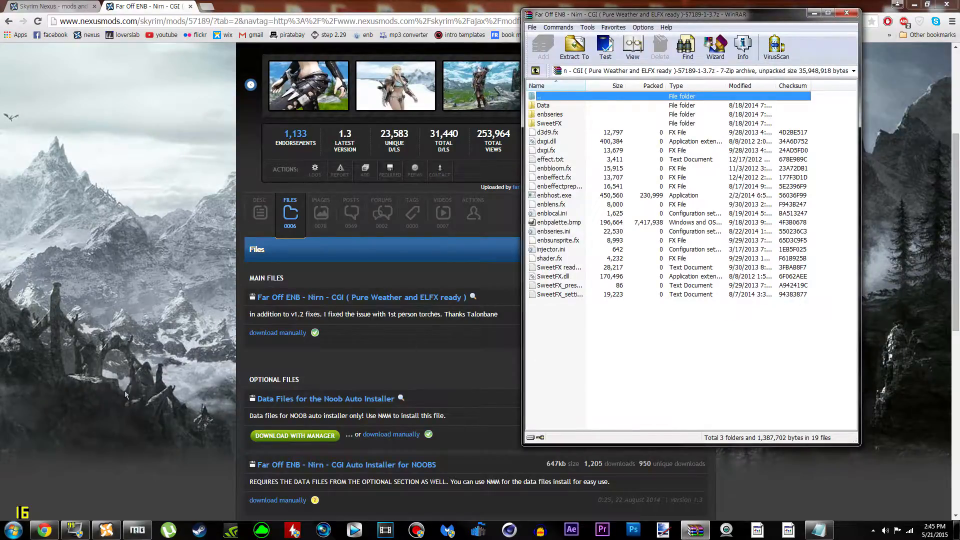
{"action": "left_click", "coordinate": [116, 392]}
{"action": "scroll", "coordinate": [146, 386], "scroll_direction": "down", "scroll_amount": 3}
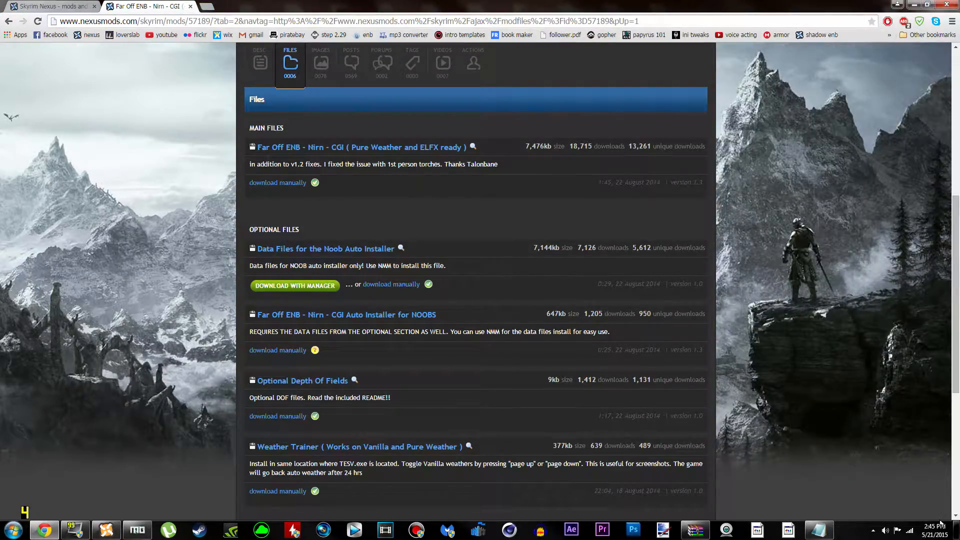
Step: Copy the downloaded Far Off ENB - Nirn - CGI archive from the Downloads folder onto the desktop and close WinRAR
{"action": "left_click", "coordinate": [910, 5]}
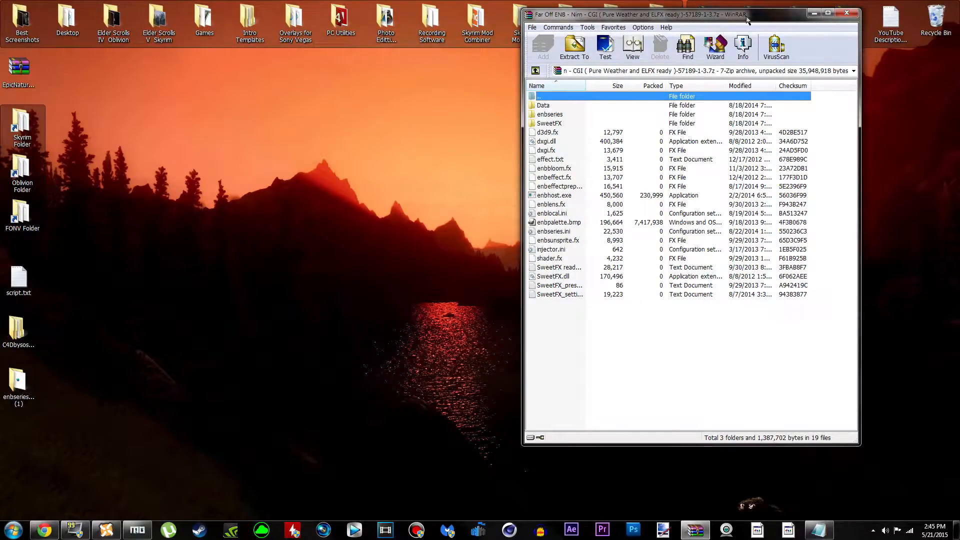
{"action": "left_click_drag", "start_coordinate": [747, 20], "coordinate": [716, 30]}
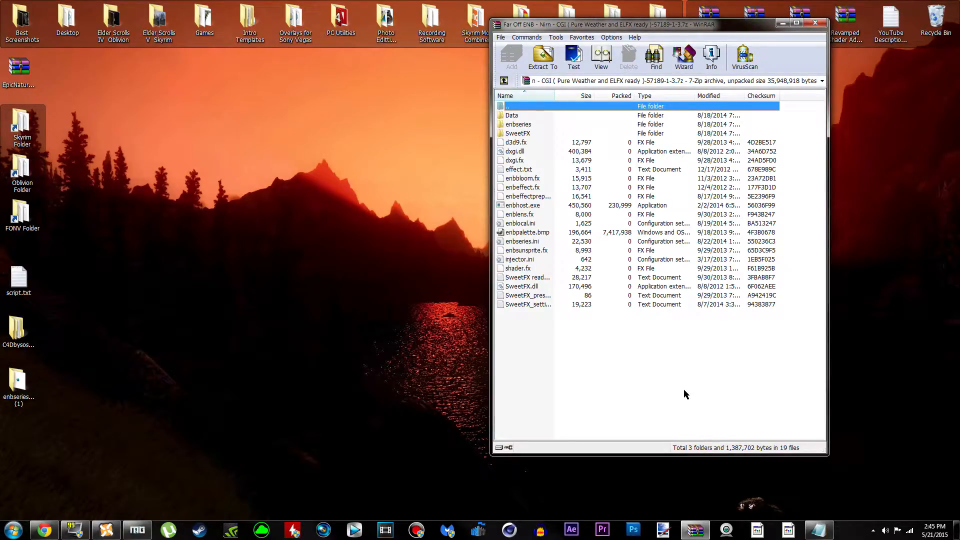
{"action": "key", "text": "BackSpace"}
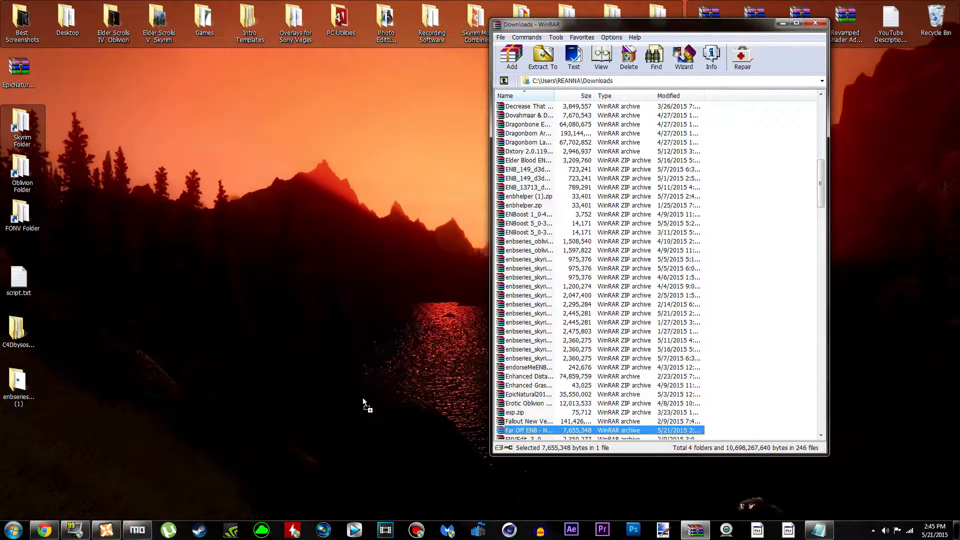
{"action": "left_click", "coordinate": [817, 25]}
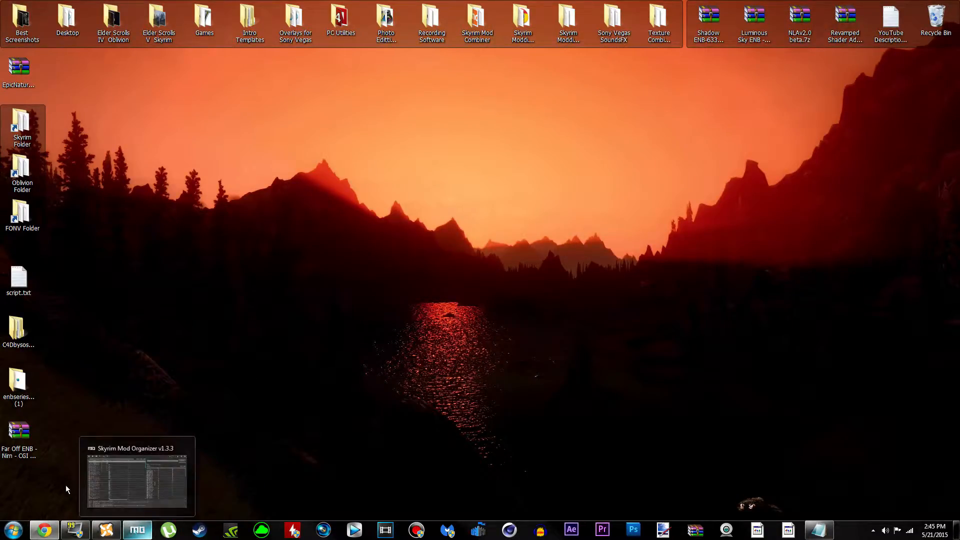
Step: Extract the Far Off ENB - Nirn - CGI archive on the desktop into its own folder
{"action": "right_click", "coordinate": [20, 444]}
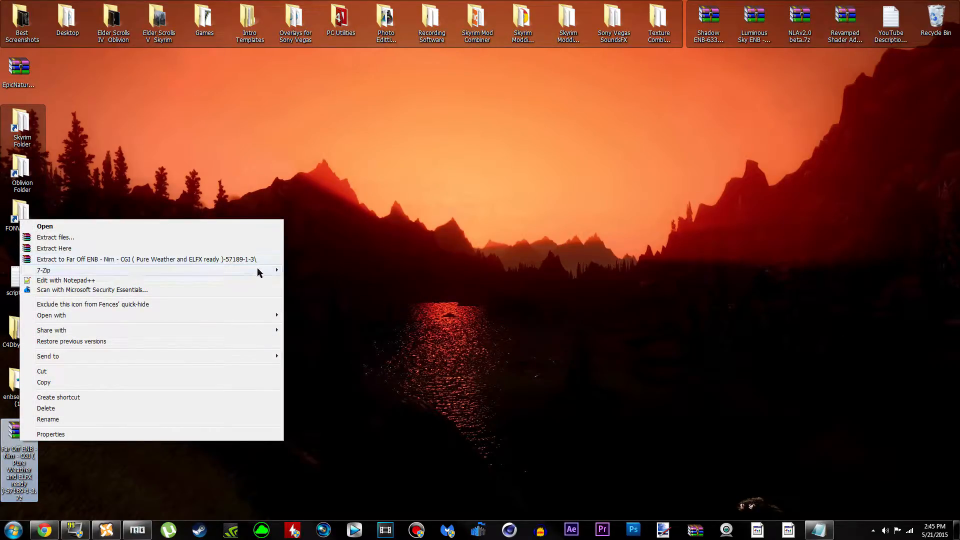
{"action": "mouse_move", "coordinate": [258, 270]}
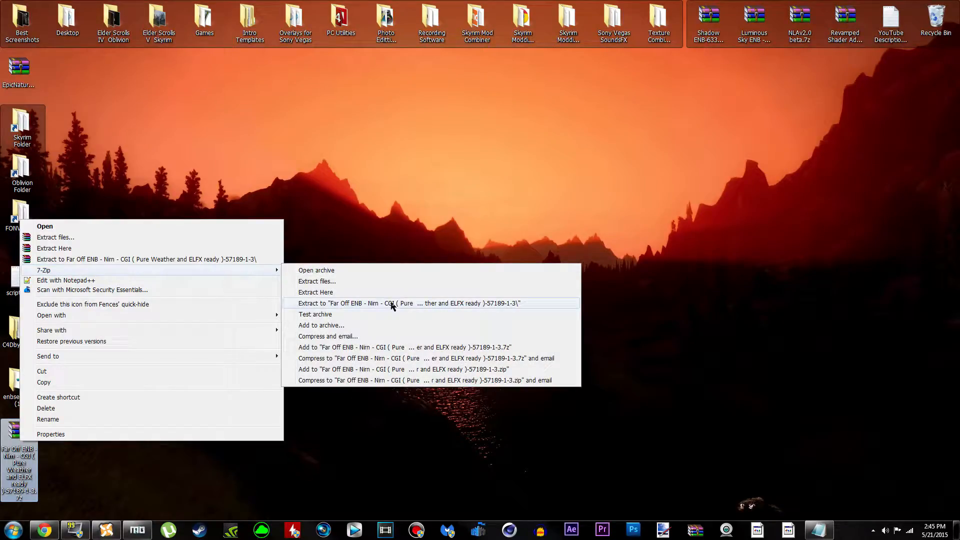
{"action": "left_click", "coordinate": [260, 260]}
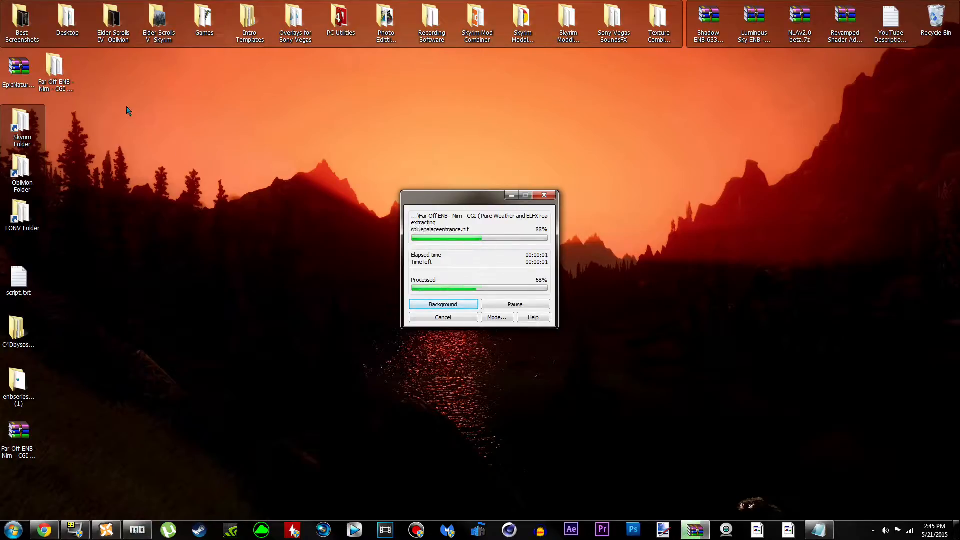
Step: Delete the Far Off ENB archive from the desktop, keeping the extracted folder
{"action": "left_click", "coordinate": [20, 435]}
{"action": "key", "text": "Delete"}
{"action": "key", "text": "Return"}
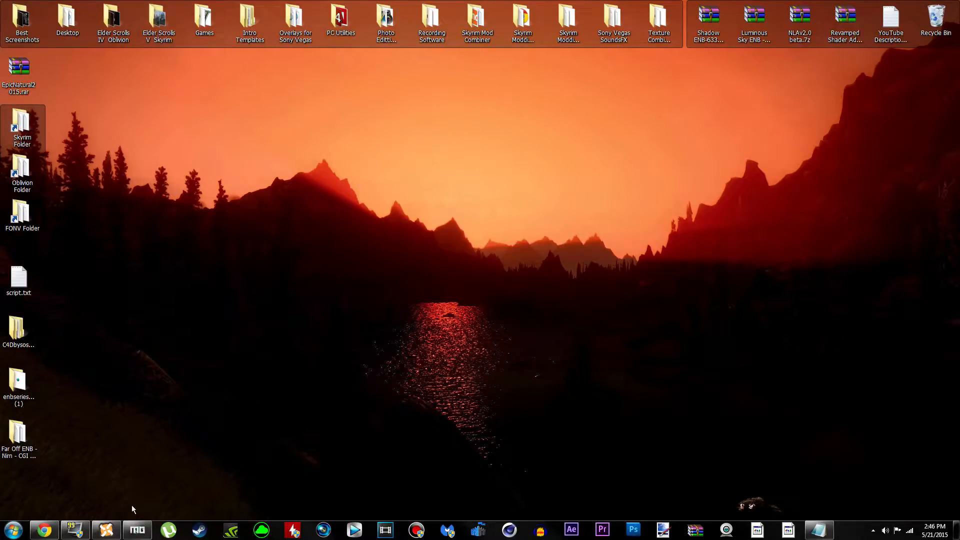
Step: Switch to Nexus Mod Manager and open the Skyrim game folder from it
{"action": "left_click", "coordinate": [107, 531]}
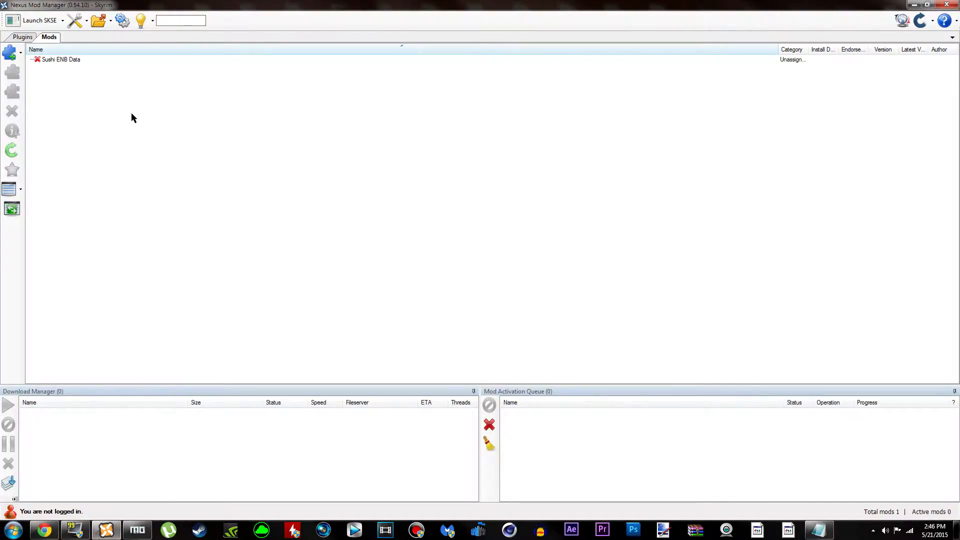
{"action": "left_click", "coordinate": [109, 23]}
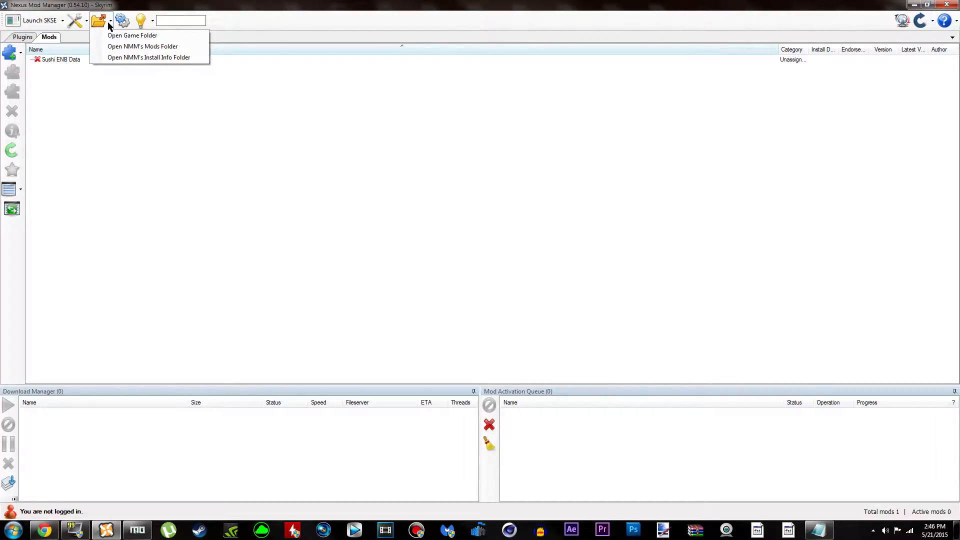
{"action": "left_click", "coordinate": [108, 34]}
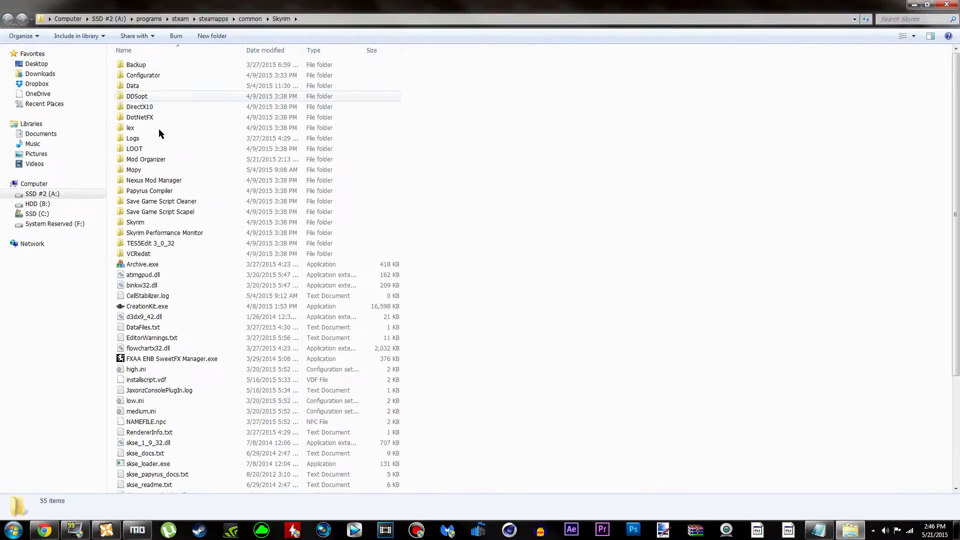
Step: Look through the Skyrim game folder and locate SkyrimLauncher.exe and TESV.exe to identify the main directory
{"action": "scroll", "coordinate": [321, 240], "scroll_direction": "down", "scroll_amount": 5}
{"action": "scroll", "coordinate": [313, 340], "scroll_direction": "up", "scroll_amount": 5}
{"action": "scroll", "coordinate": [313, 339], "scroll_direction": "down", "scroll_amount": 5}
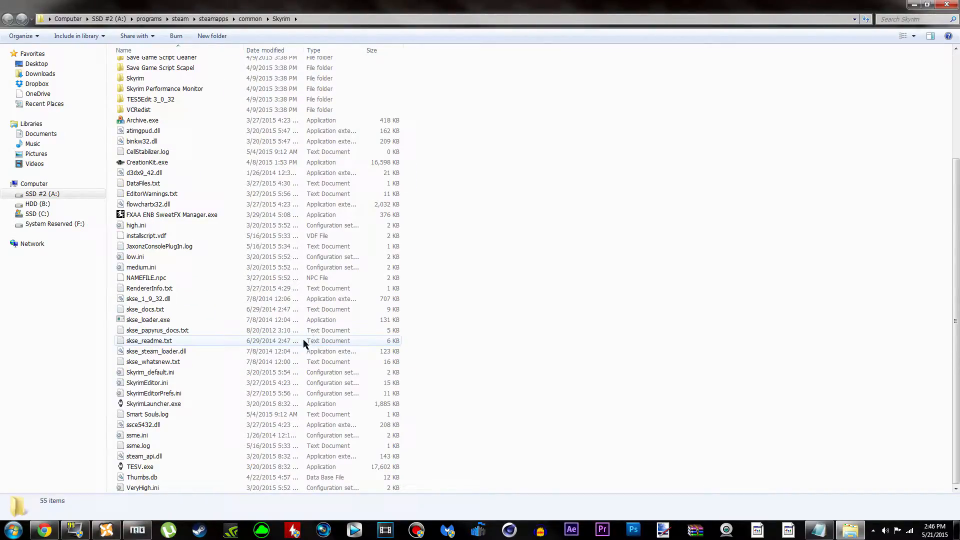
{"action": "left_click", "coordinate": [172, 403]}
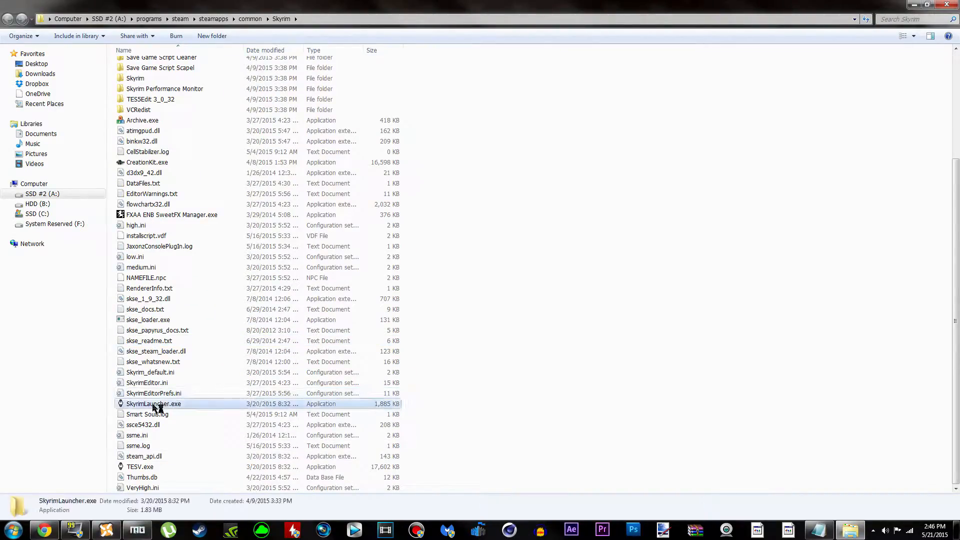
{"action": "left_click", "coordinate": [142, 466]}
{"action": "left_click", "coordinate": [530, 404]}
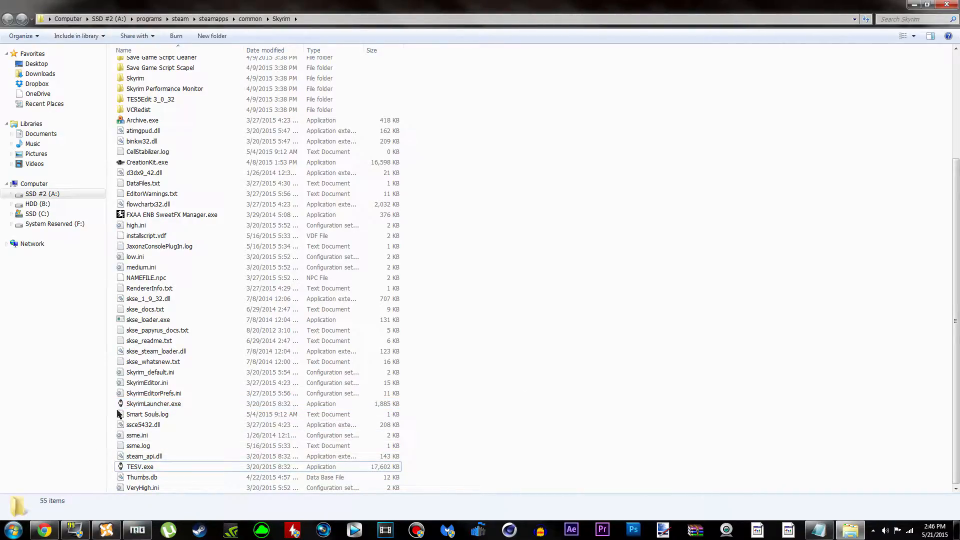
{"action": "left_click", "coordinate": [182, 404]}
{"action": "left_click", "coordinate": [181, 466]}
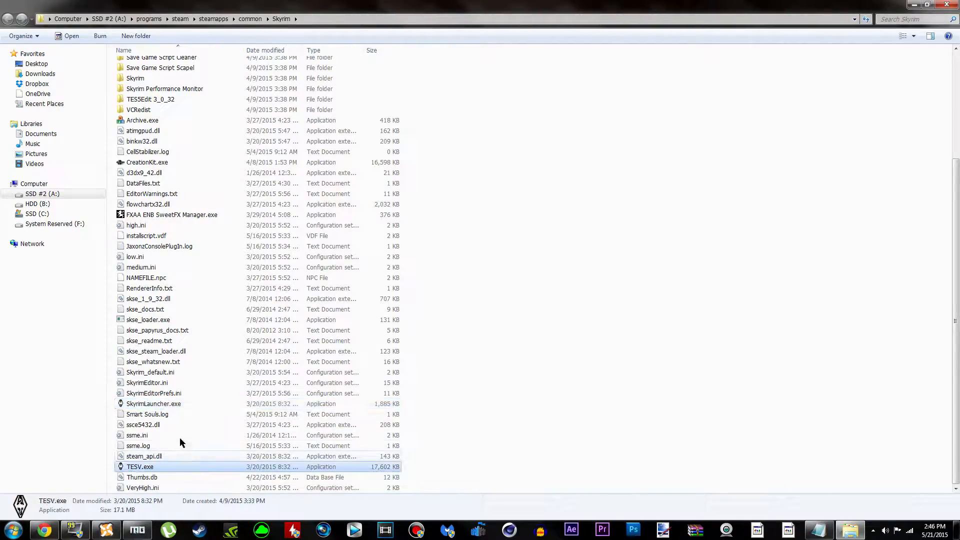
{"action": "left_click", "coordinate": [599, 368]}
{"action": "scroll", "coordinate": [448, 373], "scroll_direction": "up", "scroll_amount": 5}
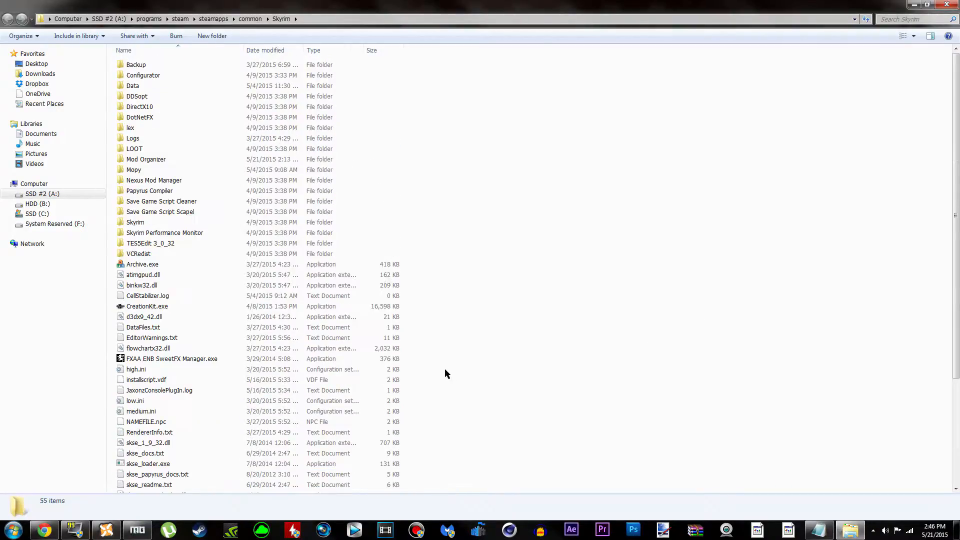
Step: Look over the contents of the Data folder inside the Skyrim directory and return to the game folder
{"action": "double_click", "coordinate": [160, 84]}
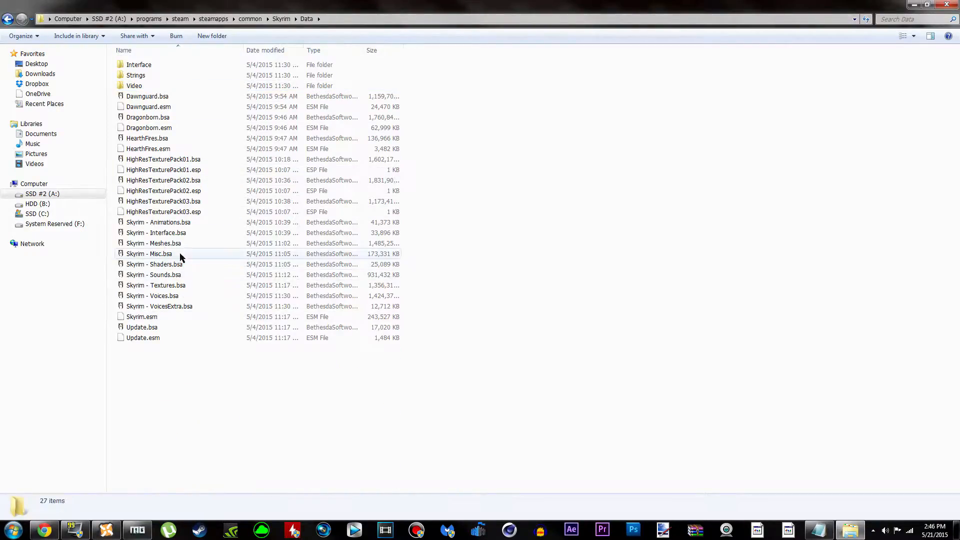
{"action": "left_click_drag", "start_coordinate": [355, 384], "coordinate": [202, 50]}
{"action": "left_click", "coordinate": [497, 163]}
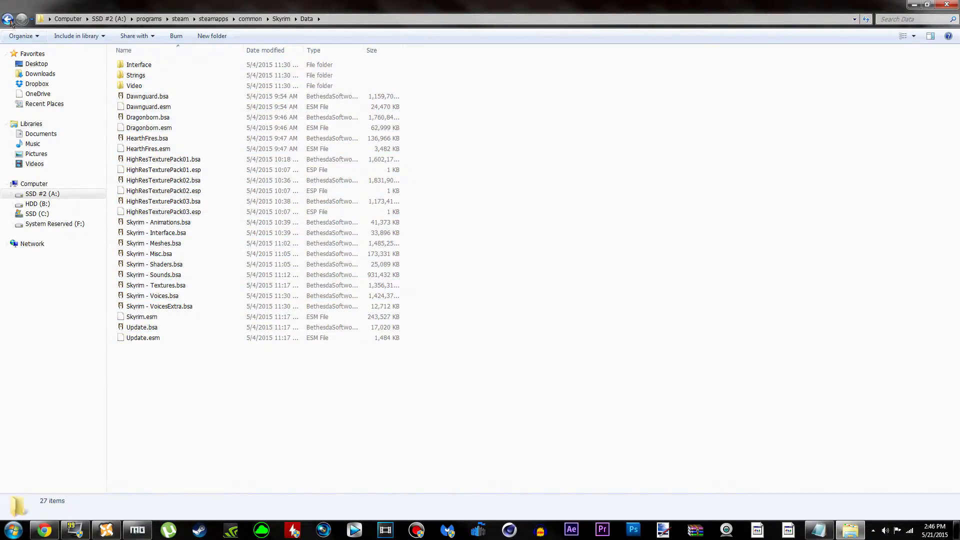
{"action": "left_click", "coordinate": [8, 20]}
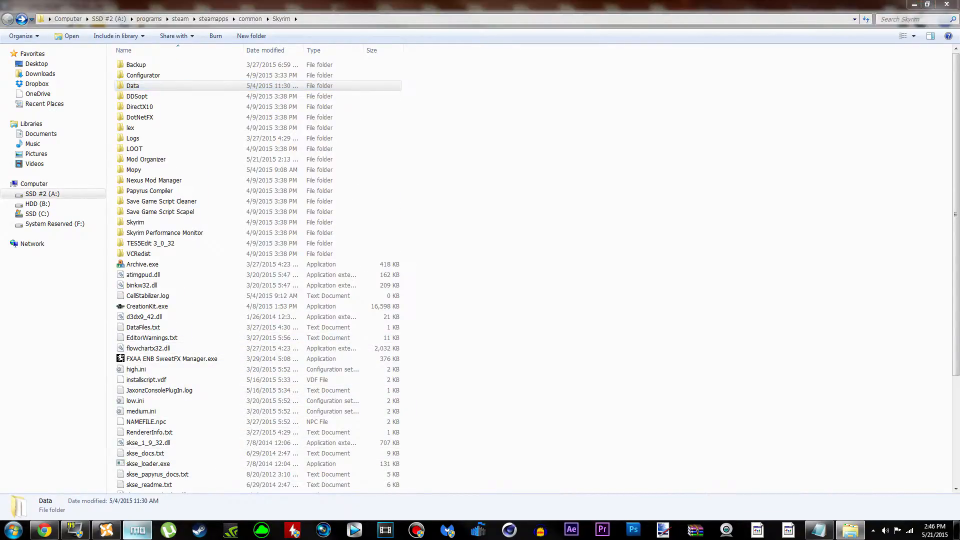
Step: Switch to Mod Organizer, find the Skyrim installation path in its log, and minimize it again
{"action": "left_click", "coordinate": [137, 530]}
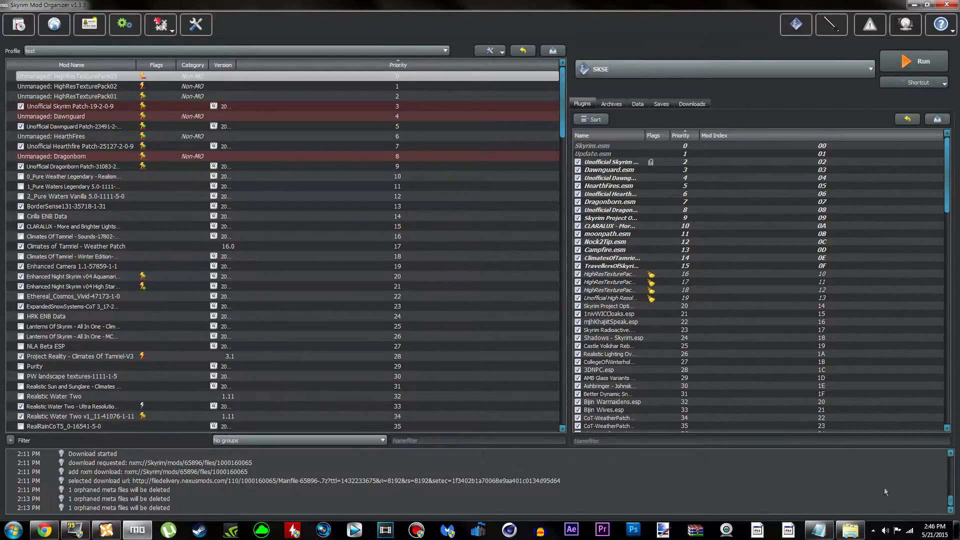
{"action": "scroll", "coordinate": [950, 457], "scroll_direction": "up", "scroll_amount": 3}
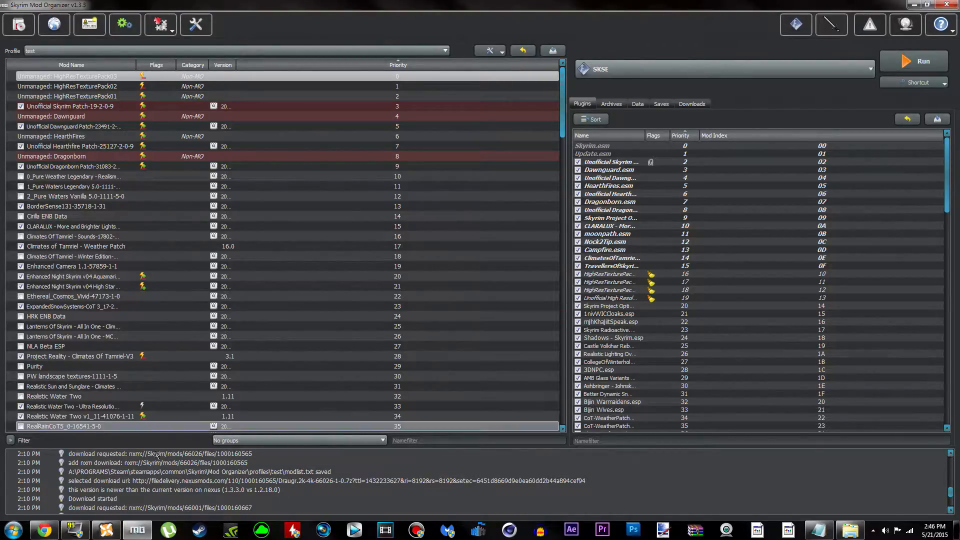
{"action": "left_click", "coordinate": [69, 473]}
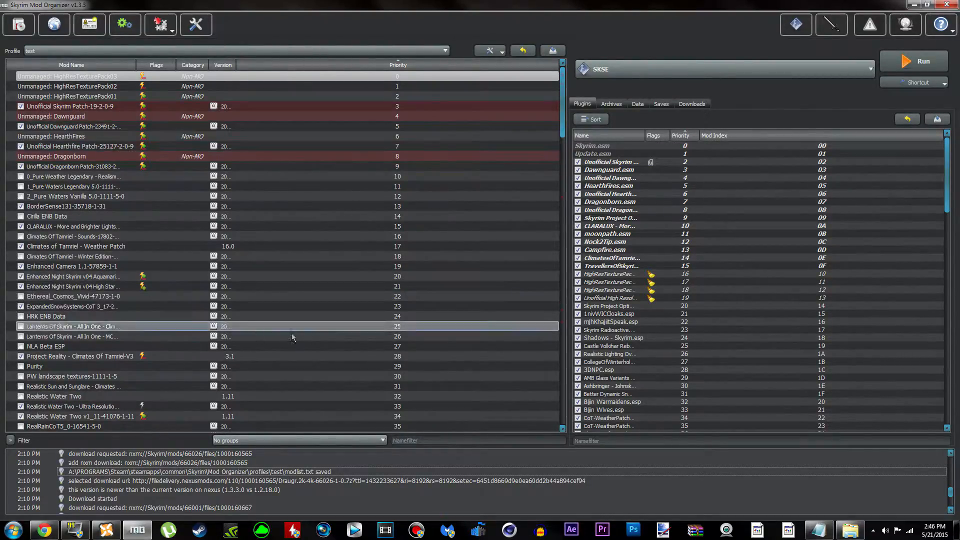
{"action": "scroll", "coordinate": [249, 325], "scroll_direction": "down", "scroll_amount": 1}
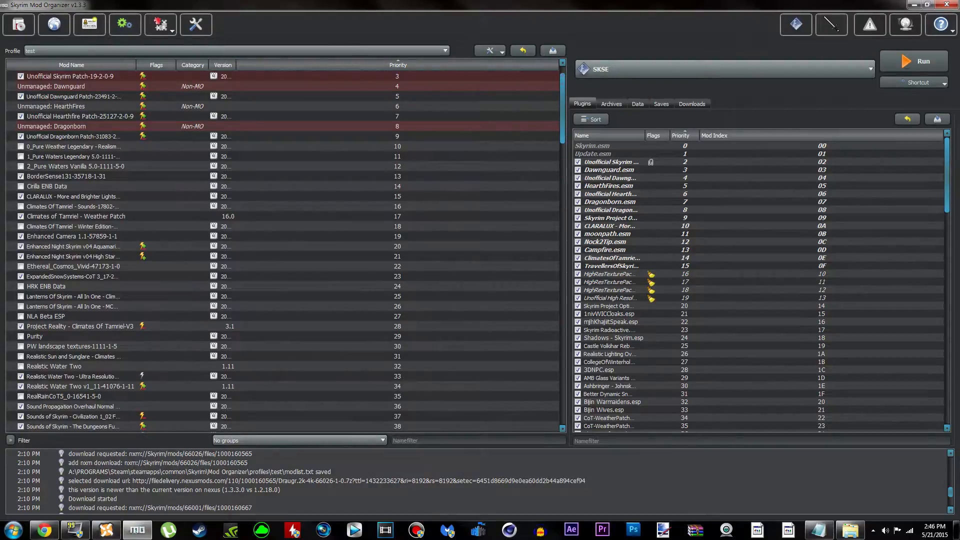
{"action": "left_click", "coordinate": [914, 5]}
Step: Minimize the Skyrim game folder and Nexus Mod Manager to get back to the desktop
{"action": "scroll", "coordinate": [182, 271], "scroll_direction": "down", "scroll_amount": 4}
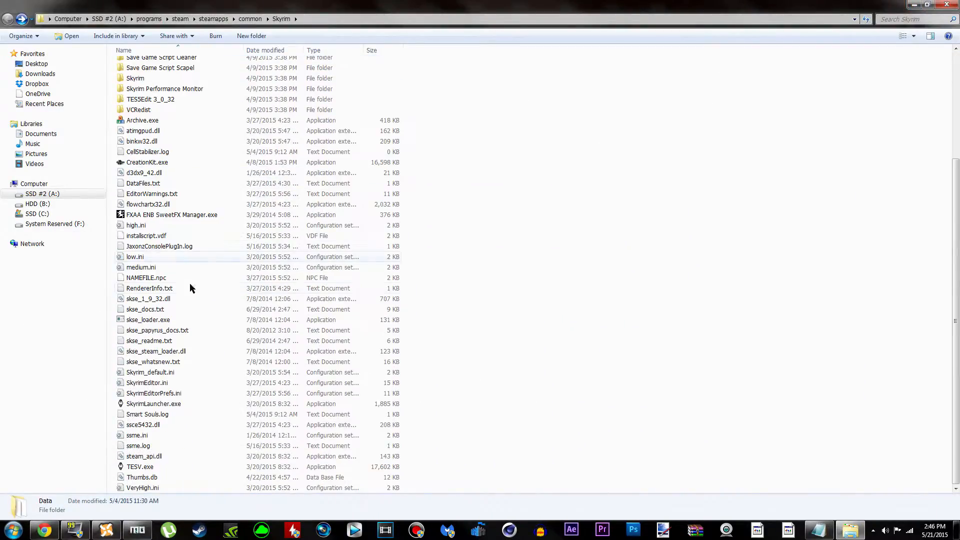
{"action": "scroll", "coordinate": [207, 196], "scroll_direction": "up", "scroll_amount": 5}
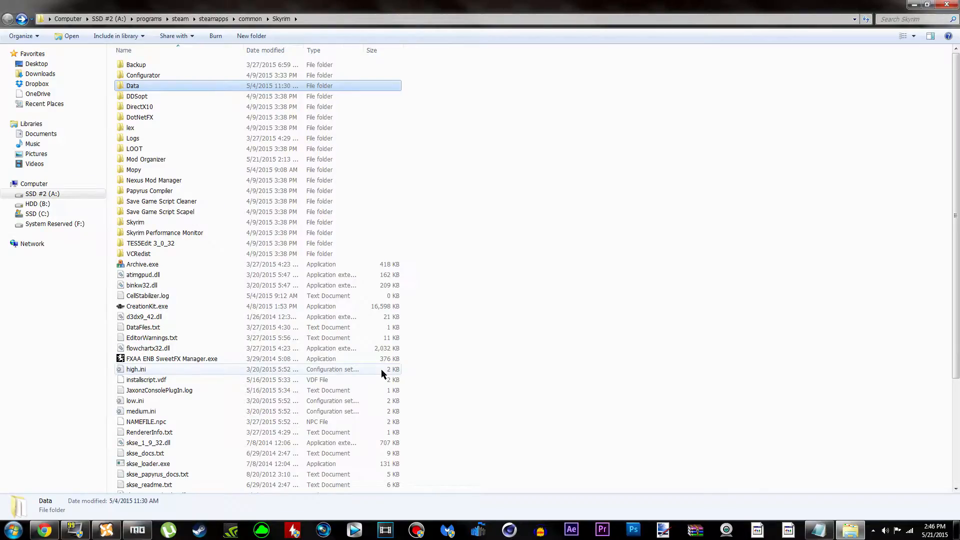
{"action": "left_click", "coordinate": [913, 4]}
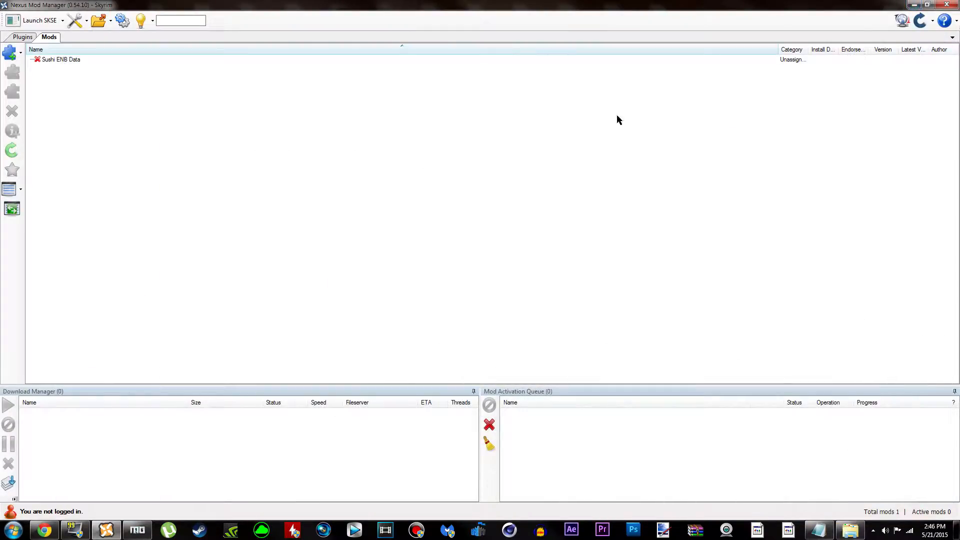
{"action": "left_click", "coordinate": [914, 4]}
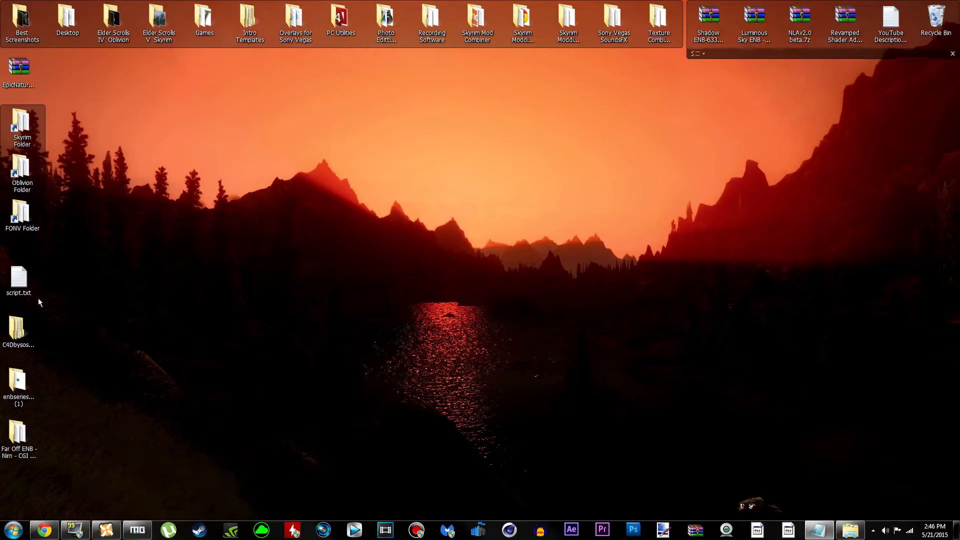
Step: Open the enbseries_skyrim_v0262 (1) folder from the desktop and snap its window to one half of the screen beside free space
{"action": "left_click", "coordinate": [28, 397]}
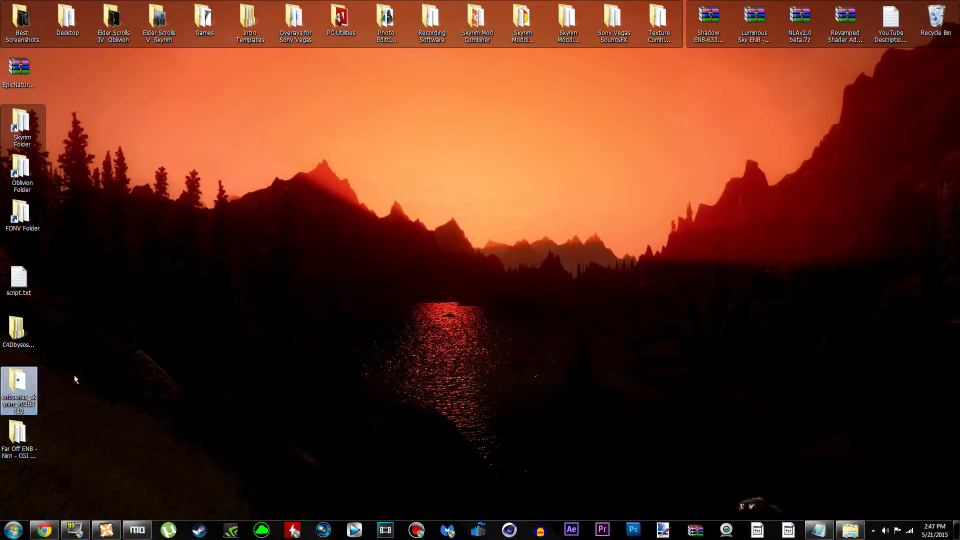
{"action": "double_click", "coordinate": [19, 385]}
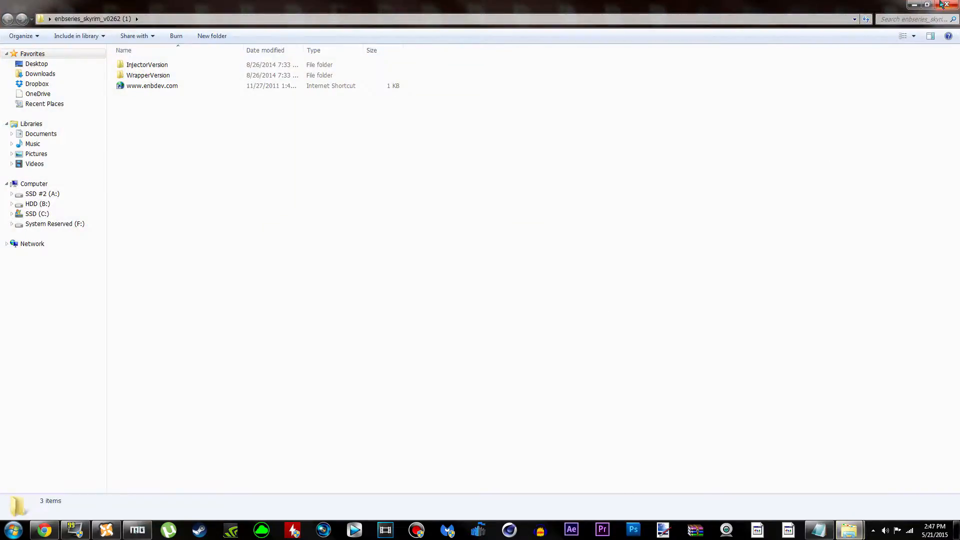
{"action": "key", "text": "super+Right"}
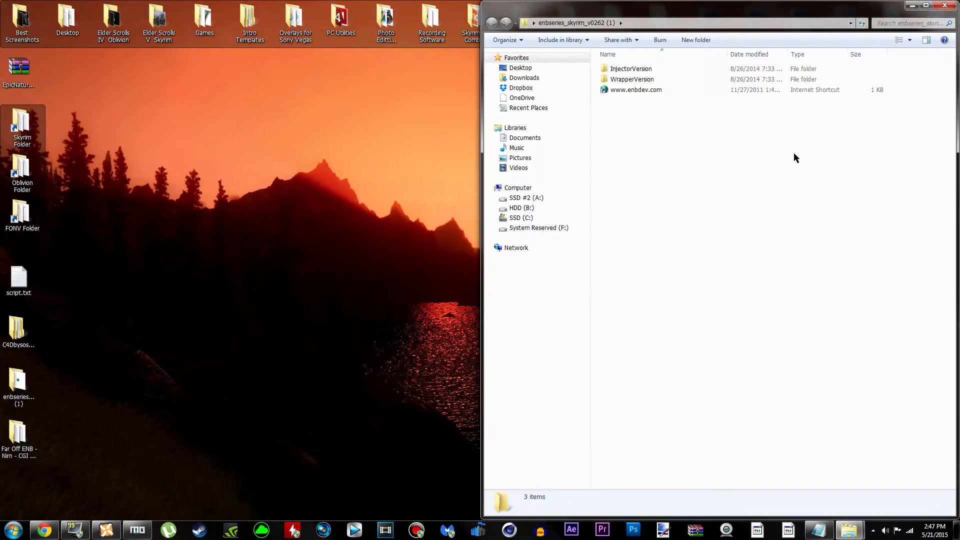
{"action": "key", "text": "super+Left"}
{"action": "key", "text": "super+Left"}
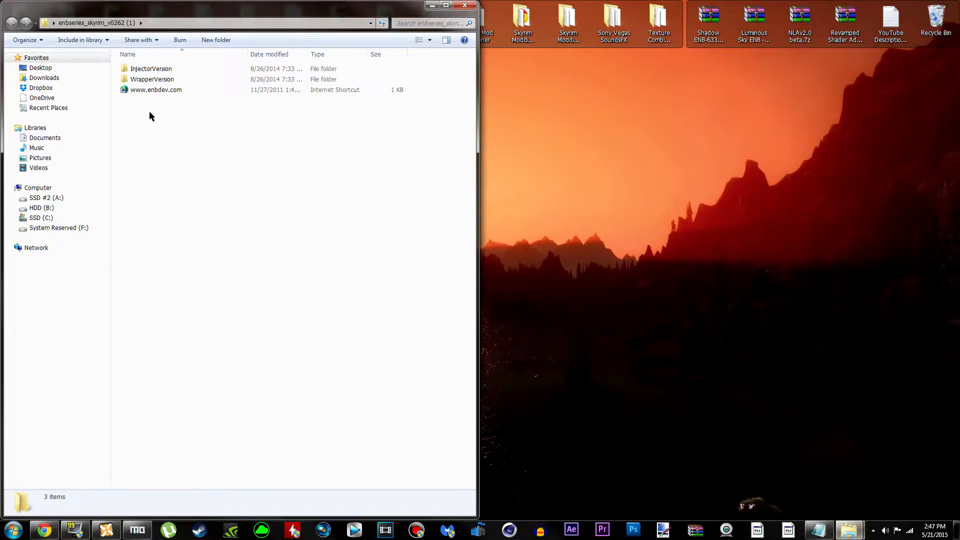
Step: Compare the WrapperVersion and InjectorVersion folders of the ENB package as installation choices
{"action": "left_click", "coordinate": [160, 81]}
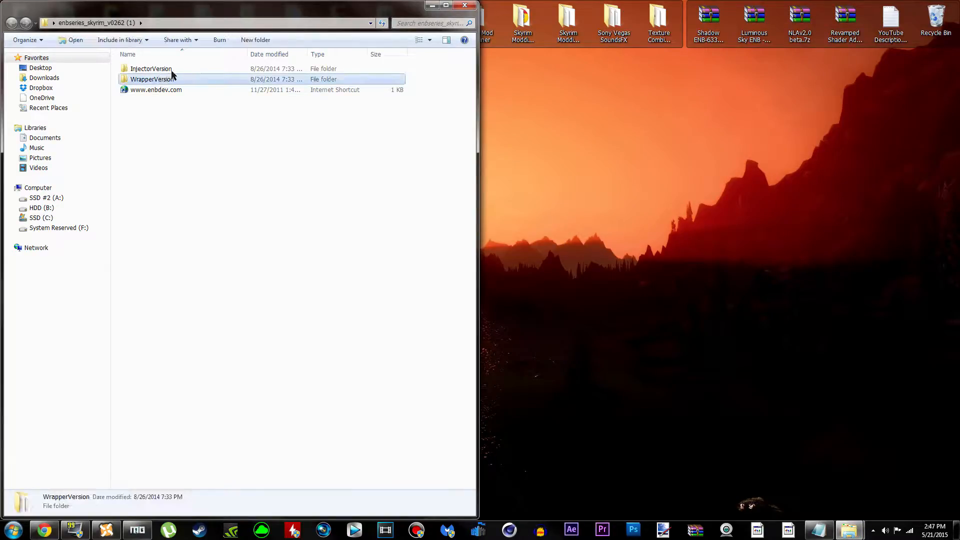
{"action": "left_click", "coordinate": [192, 249]}
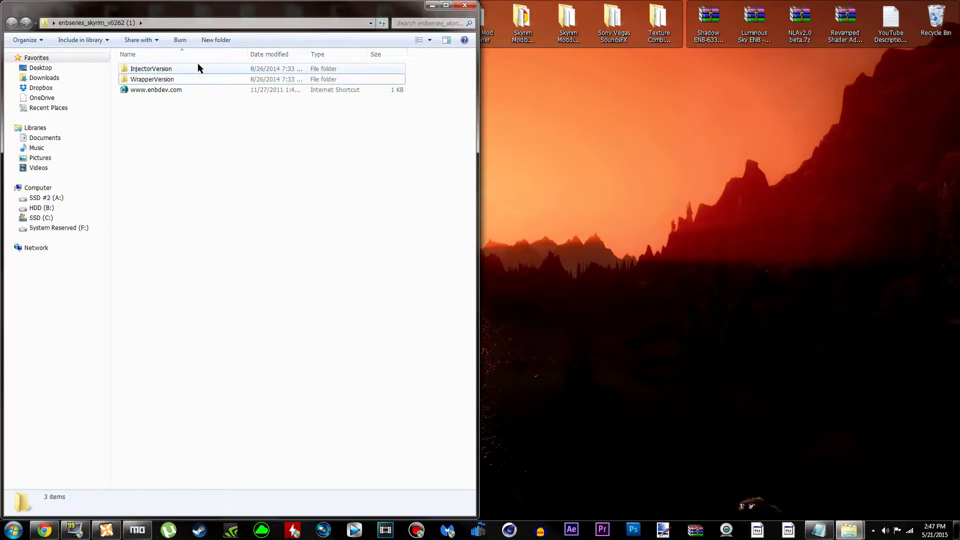
{"action": "left_click", "coordinate": [218, 70]}
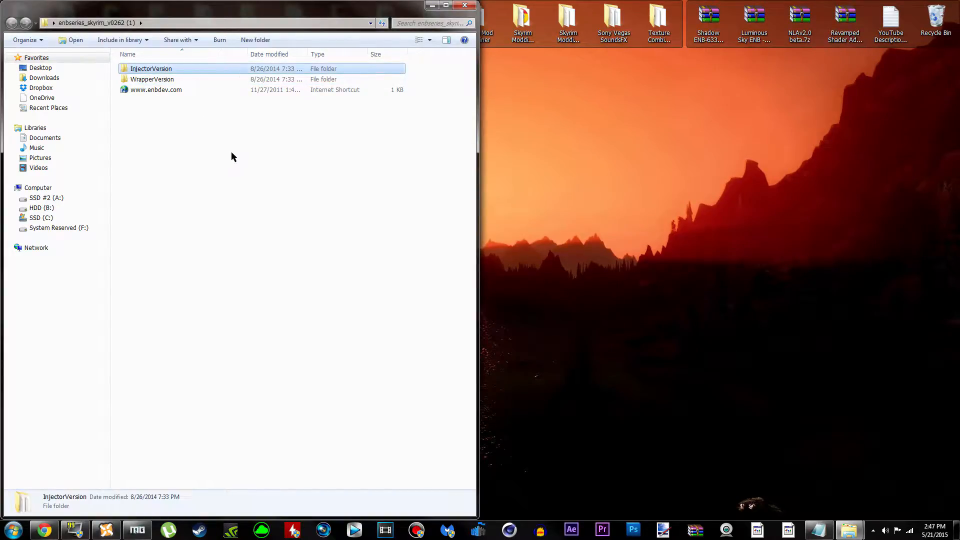
{"action": "left_click", "coordinate": [200, 202]}
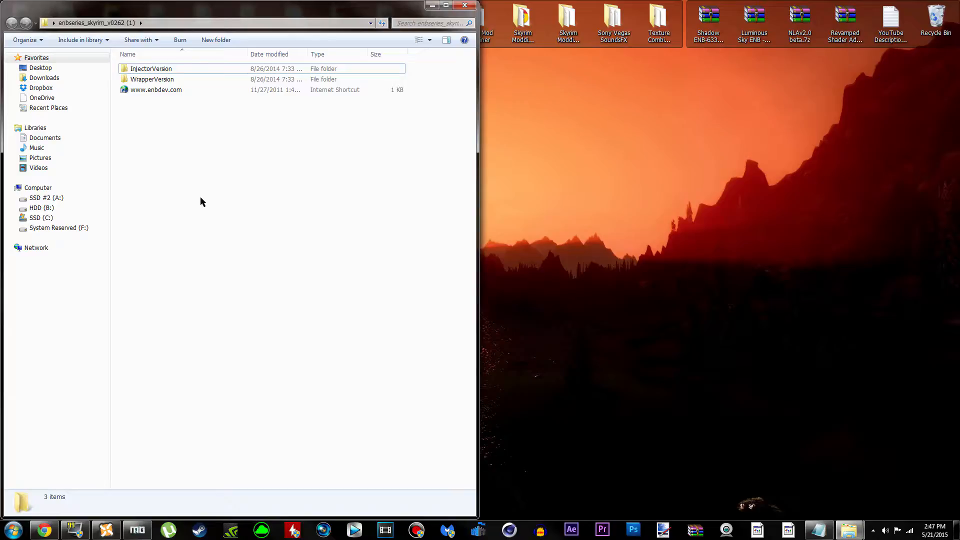
{"action": "left_click", "coordinate": [263, 79]}
{"action": "left_click", "coordinate": [275, 69]}
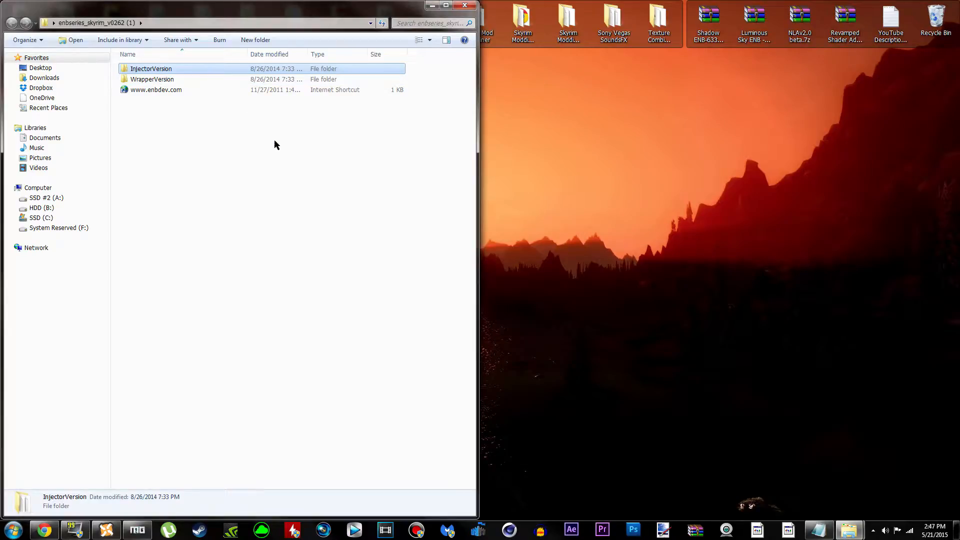
{"action": "left_click", "coordinate": [197, 312]}
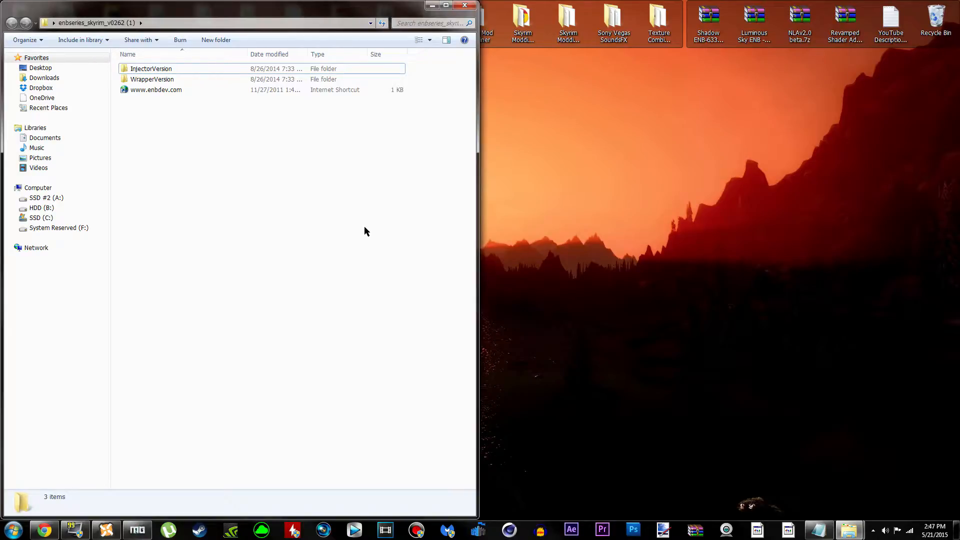
Step: Copy d3d9.dll from the ENB package's WrapperVersion folder into the Skyrim game folder
{"action": "left_click", "coordinate": [300, 80]}
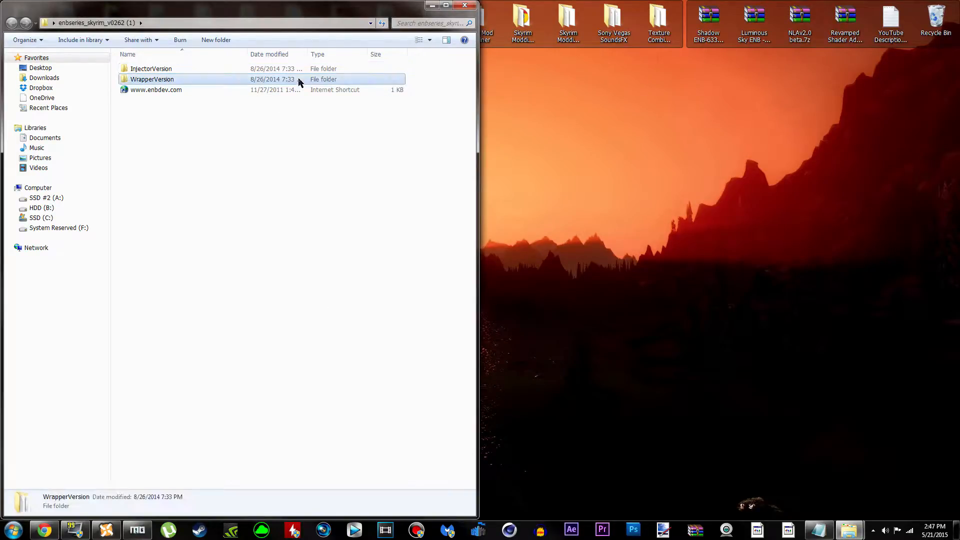
{"action": "double_click", "coordinate": [300, 80]}
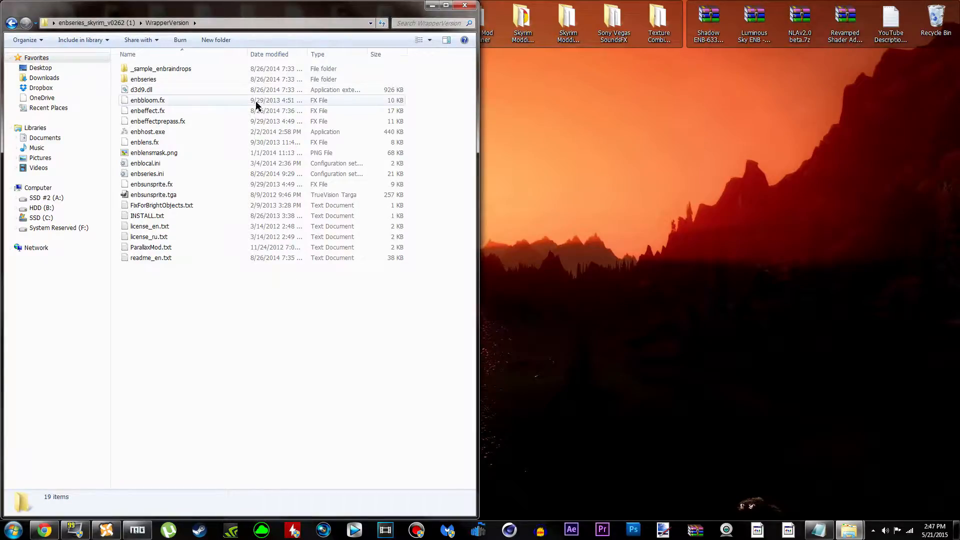
{"action": "left_click", "coordinate": [286, 92]}
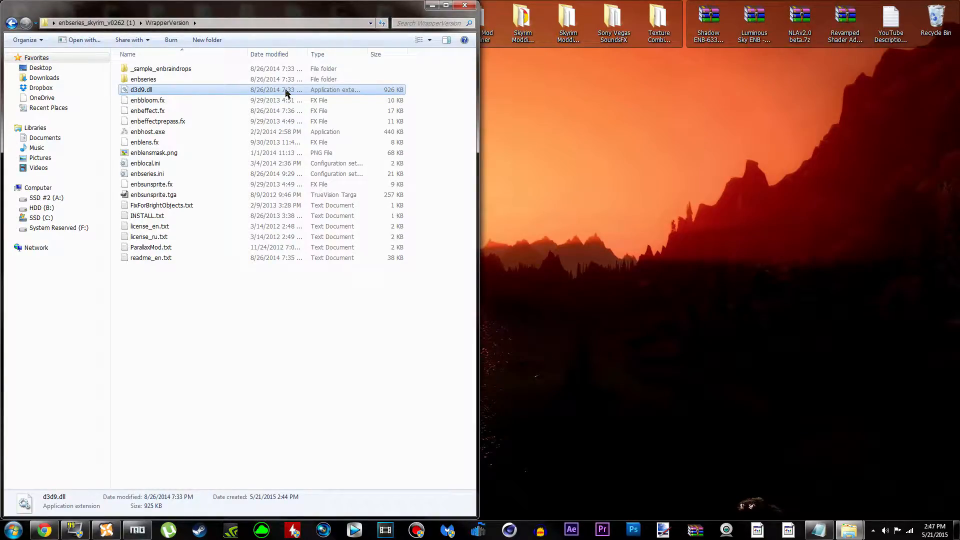
{"action": "right_click", "coordinate": [236, 97]}
{"action": "left_click", "coordinate": [387, 238]}
{"action": "left_click", "coordinate": [464, 4]}
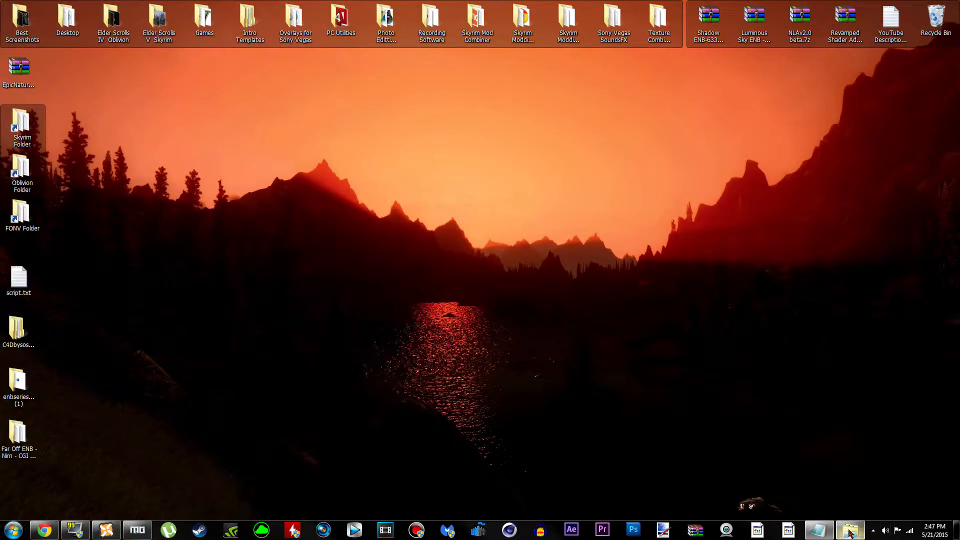
{"action": "left_click", "coordinate": [848, 533]}
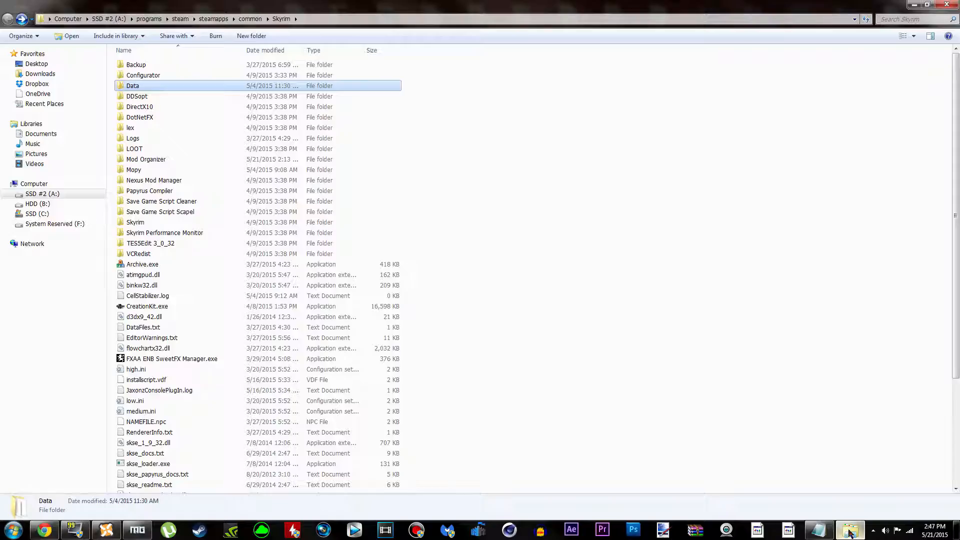
{"action": "right_click", "coordinate": [645, 196]}
{"action": "left_click", "coordinate": [715, 261]}
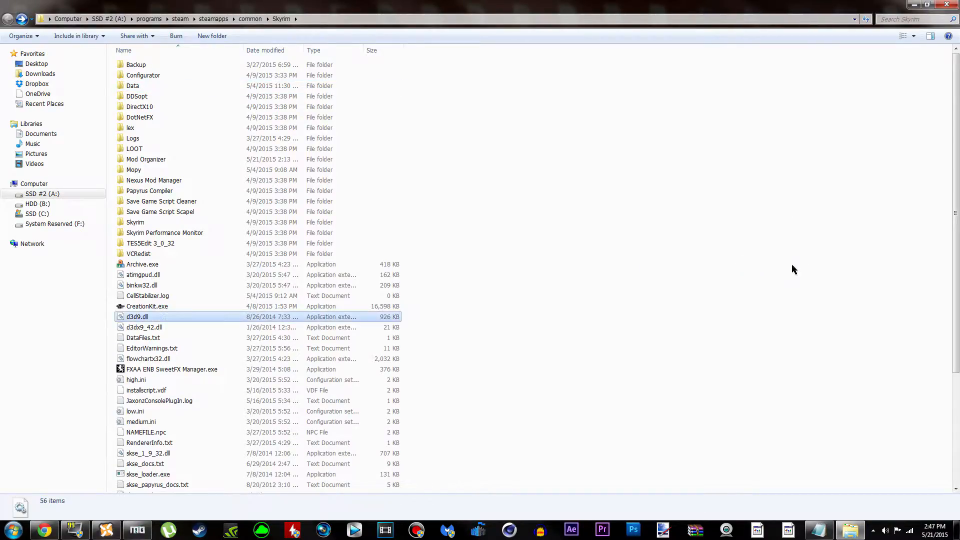
Step: Arrange the Skyrim game folder and the opened Far Off ENB preset folder side by side, each filling half of the screen
{"action": "left_click", "coordinate": [928, 5]}
{"action": "key", "text": "super+Right"}
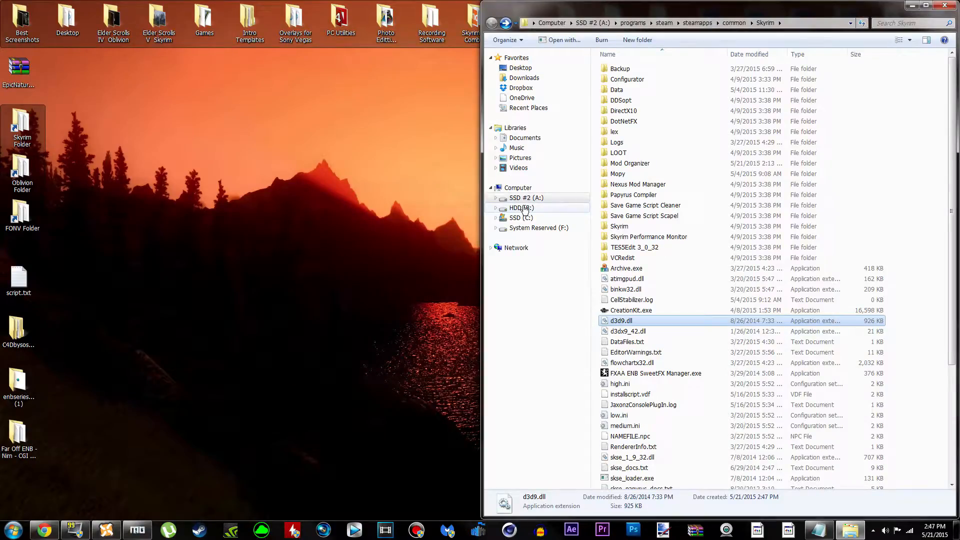
{"action": "double_click", "coordinate": [18, 434]}
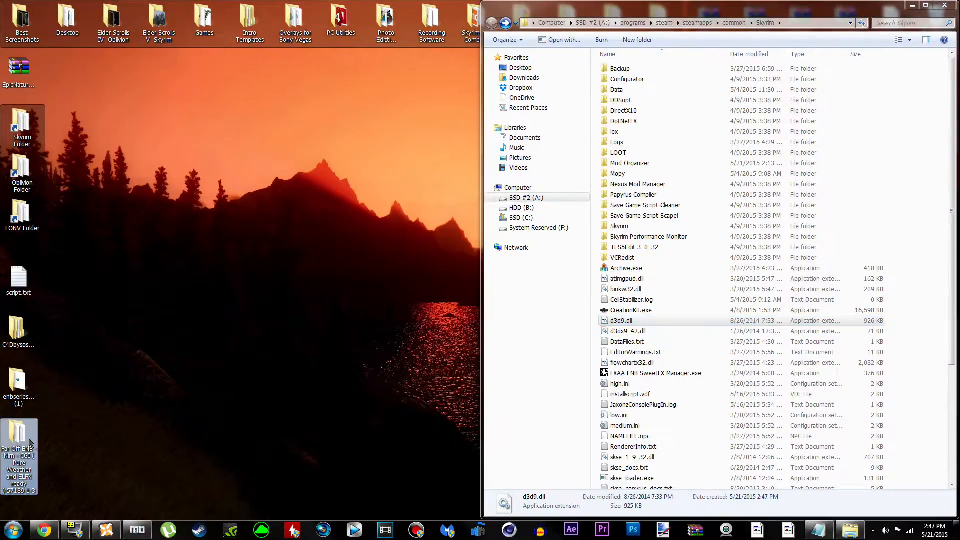
{"action": "left_click_drag", "start_coordinate": [293, 68], "coordinate": [241, 56]}
{"action": "key", "text": "super+Left"}
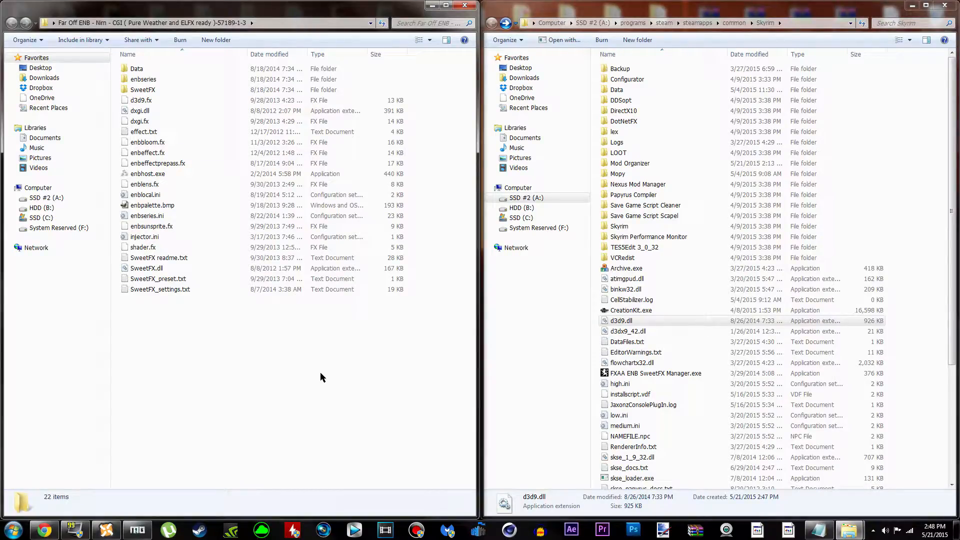
Step: Copy everything except the Data folder from the Far Off ENB preset into the Skyrim game folder
{"action": "left_click_drag", "start_coordinate": [396, 322], "coordinate": [126, 76]}
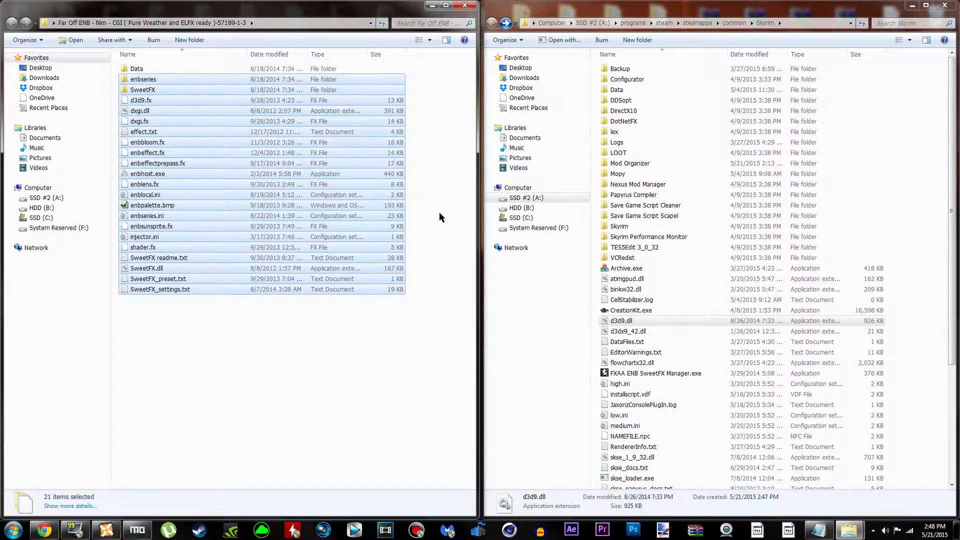
{"action": "right_click", "coordinate": [372, 159]}
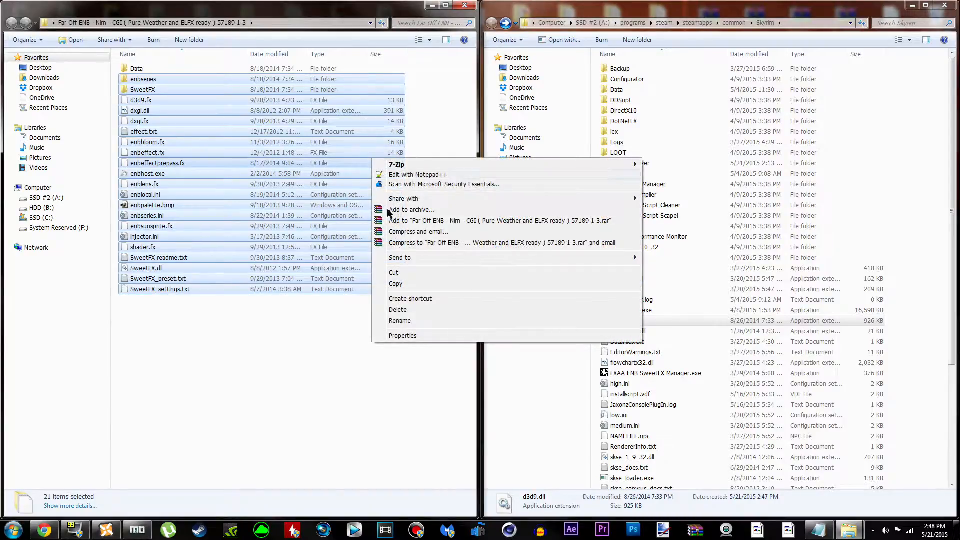
{"action": "left_click", "coordinate": [406, 283]}
{"action": "right_click", "coordinate": [914, 334]}
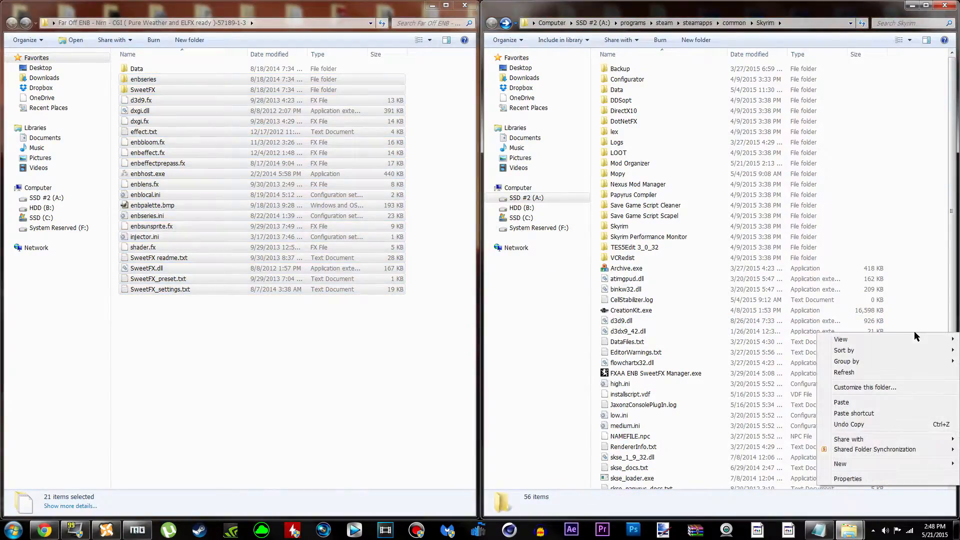
{"action": "left_click", "coordinate": [845, 402]}
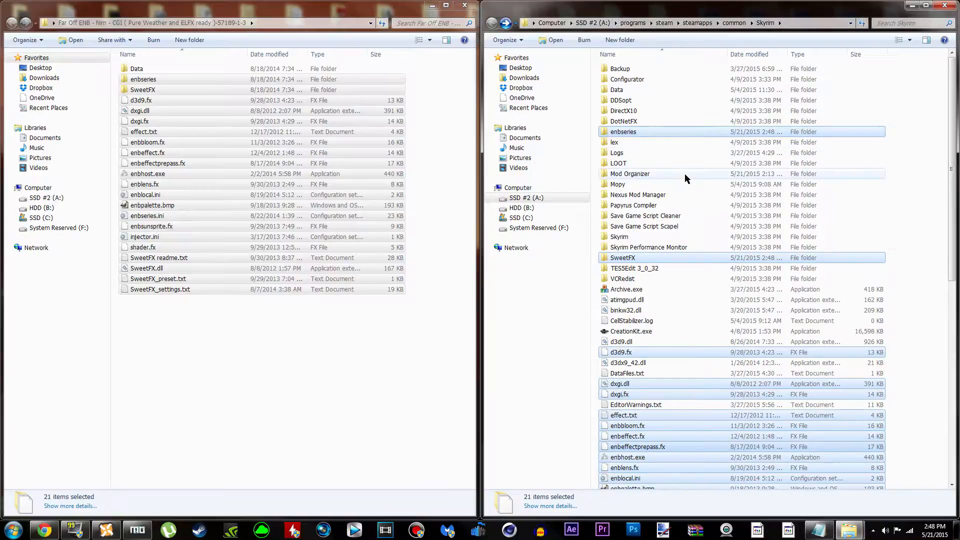
Step: Pack the preset's Data folder into a RAR archive named Far Off ENB Data.rar
{"action": "left_click_drag", "start_coordinate": [399, 11], "coordinate": [676, 11]}
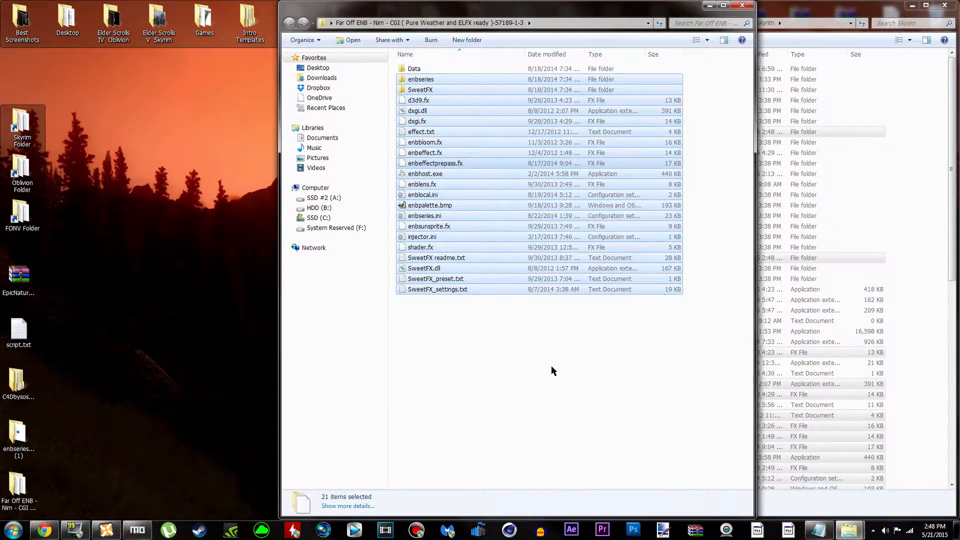
{"action": "left_click", "coordinate": [551, 365]}
{"action": "left_click", "coordinate": [504, 69]}
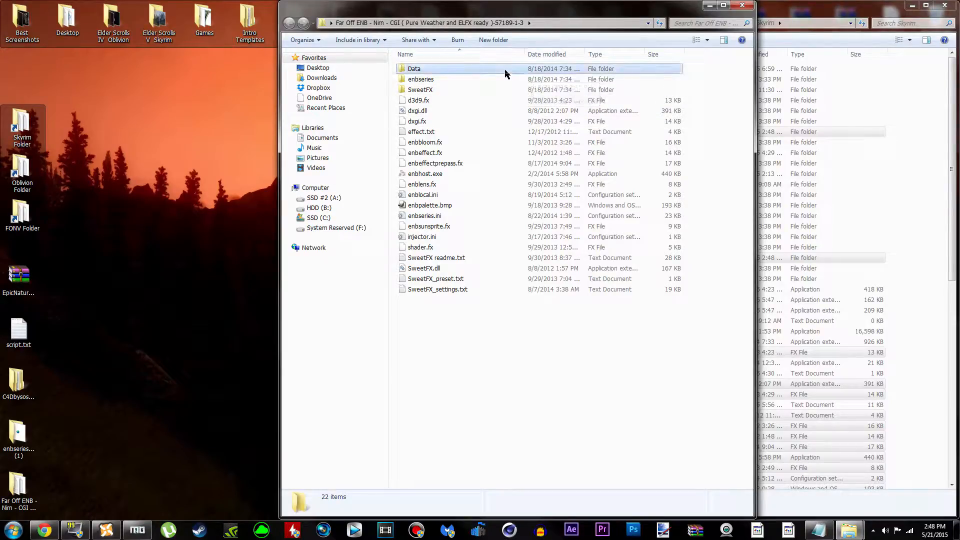
{"action": "right_click", "coordinate": [512, 71]}
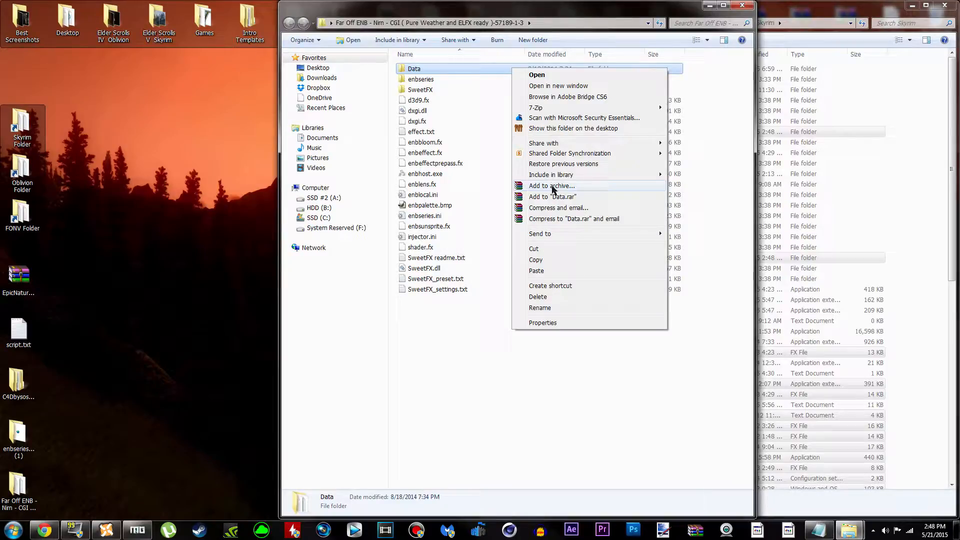
{"action": "mouse_move", "coordinate": [587, 105]}
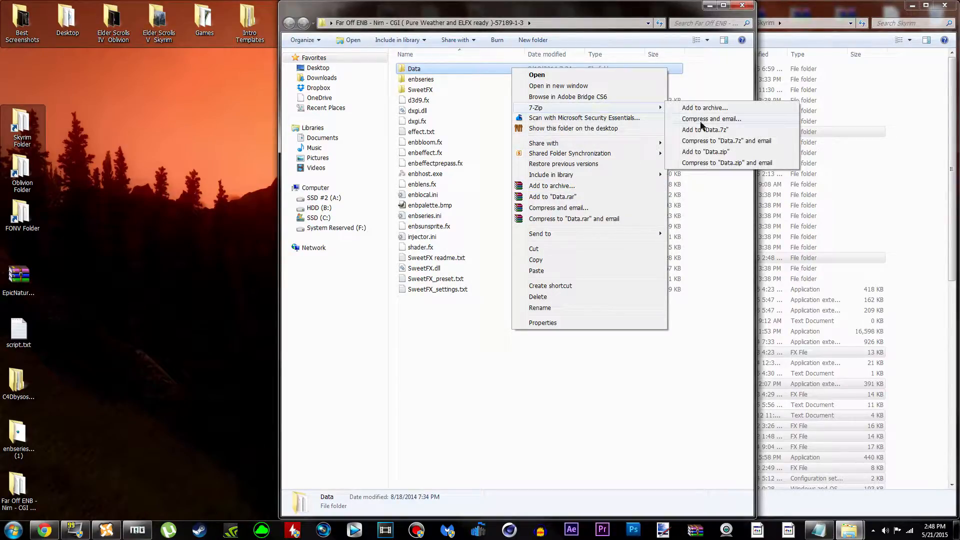
{"action": "left_click", "coordinate": [550, 186]}
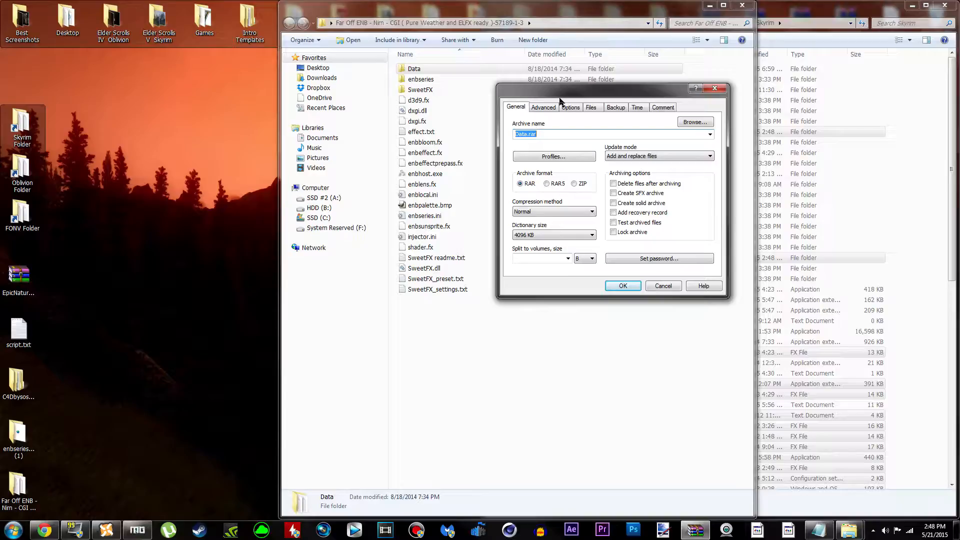
{"action": "type", "text": "Far Off ENB"}
{"action": "key", "text": "Return"}
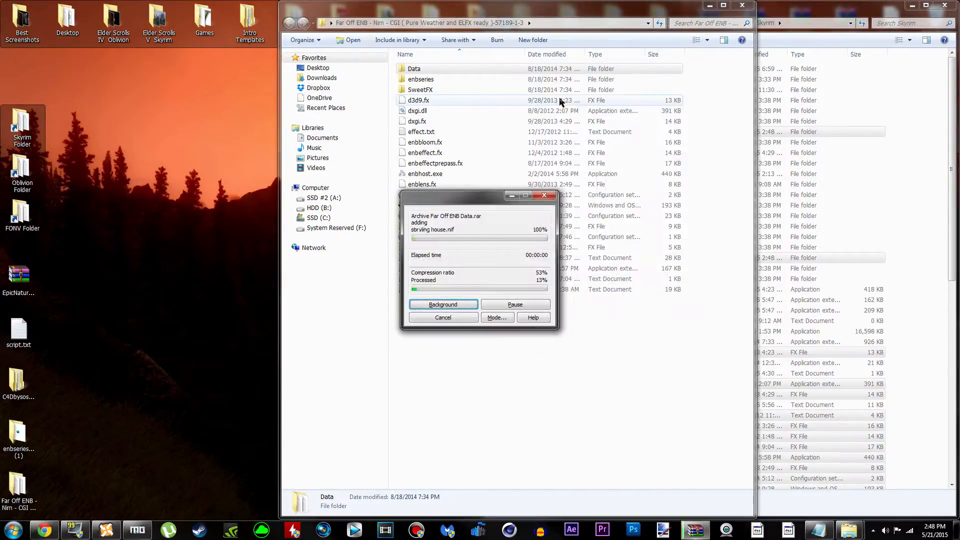
Step: Move Far Off ENB Data.rar out to the desktop and close the preset folder
{"action": "left_click", "coordinate": [476, 237]}
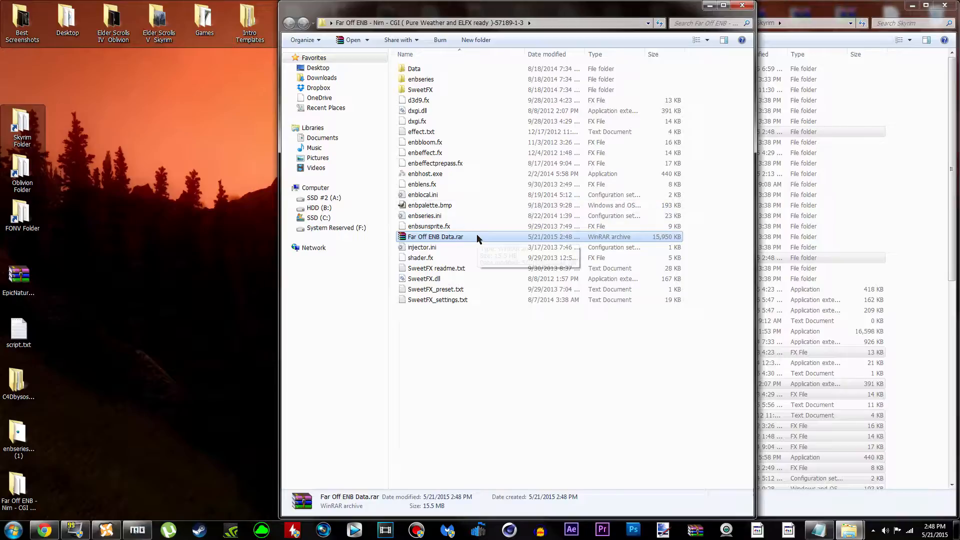
{"action": "left_click_drag", "start_coordinate": [480, 239], "coordinate": [176, 256]}
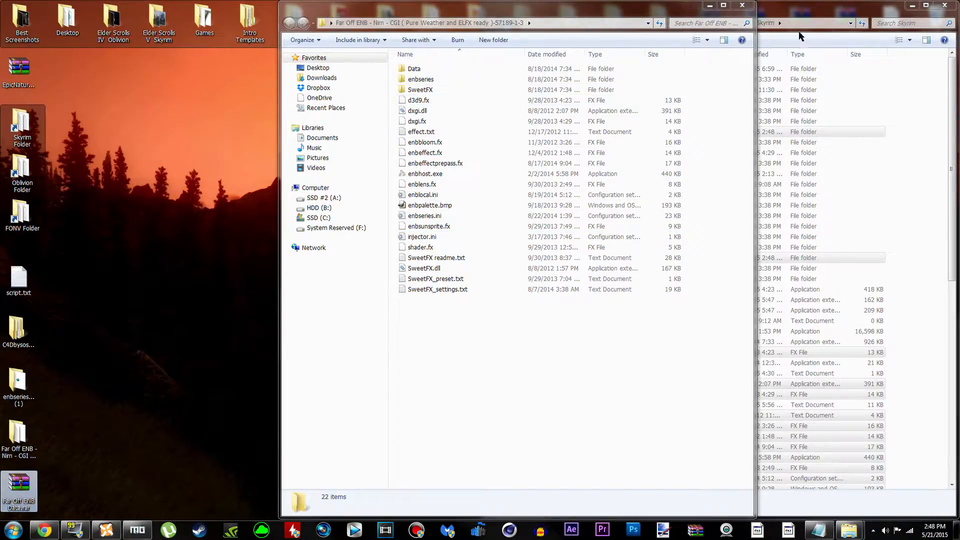
{"action": "left_click", "coordinate": [743, 7]}
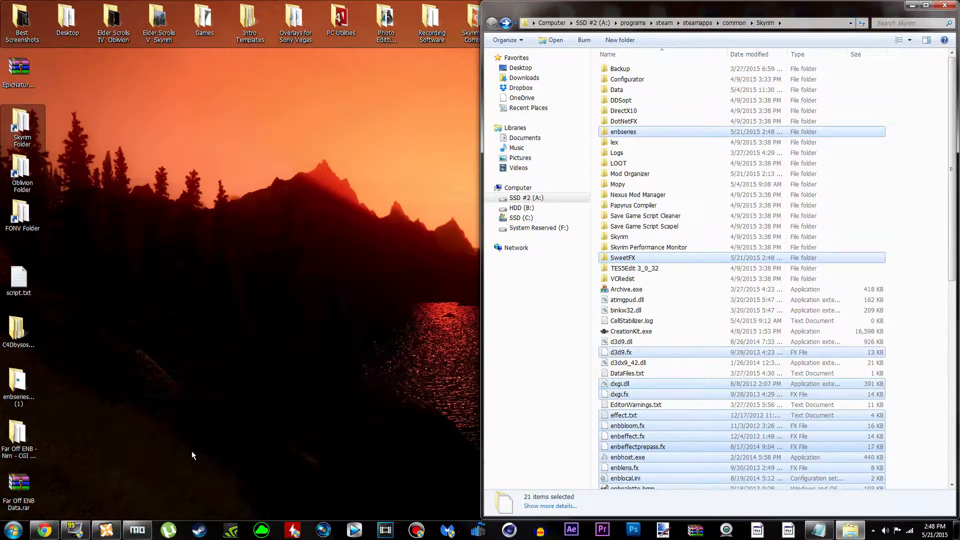
Step: Add Far Off ENB Data.rar from the desktop to the mod list in Nexus Mod Manager and minimize the program
{"action": "left_click", "coordinate": [114, 529]}
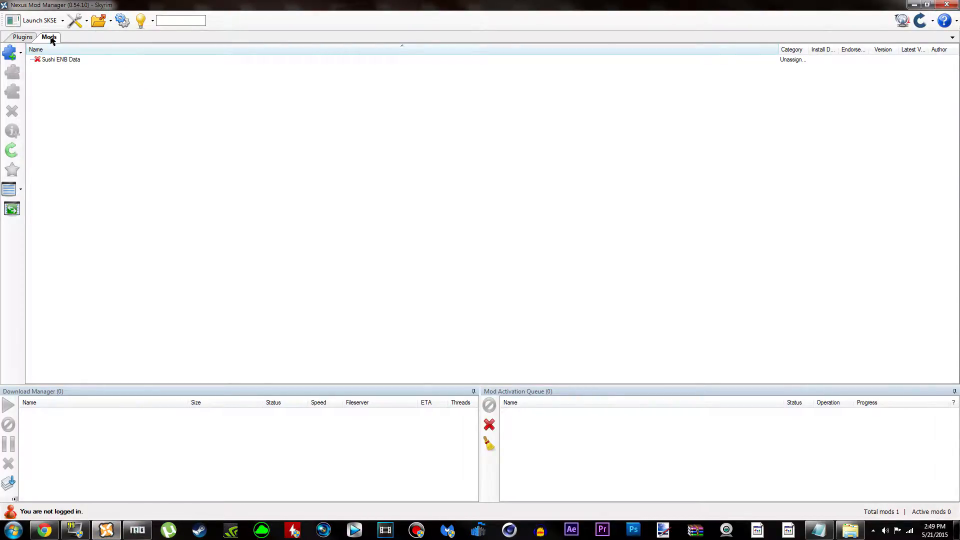
{"action": "left_click", "coordinate": [10, 54]}
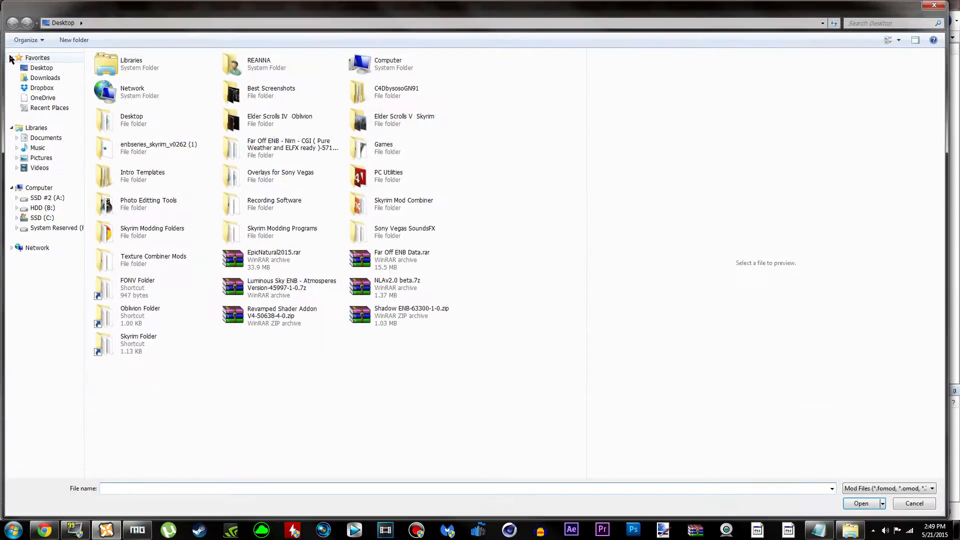
{"action": "left_click", "coordinate": [409, 264]}
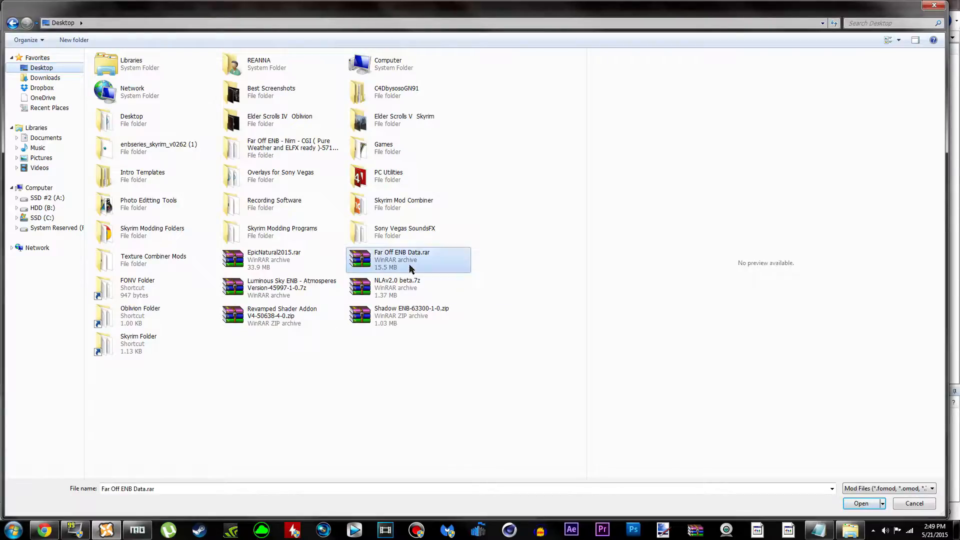
{"action": "left_click", "coordinate": [856, 504]}
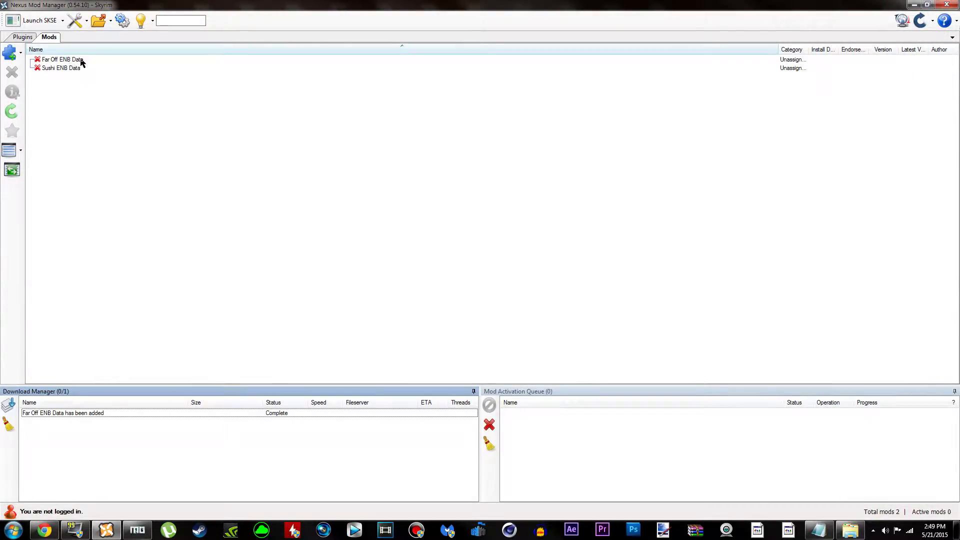
{"action": "left_click", "coordinate": [80, 60]}
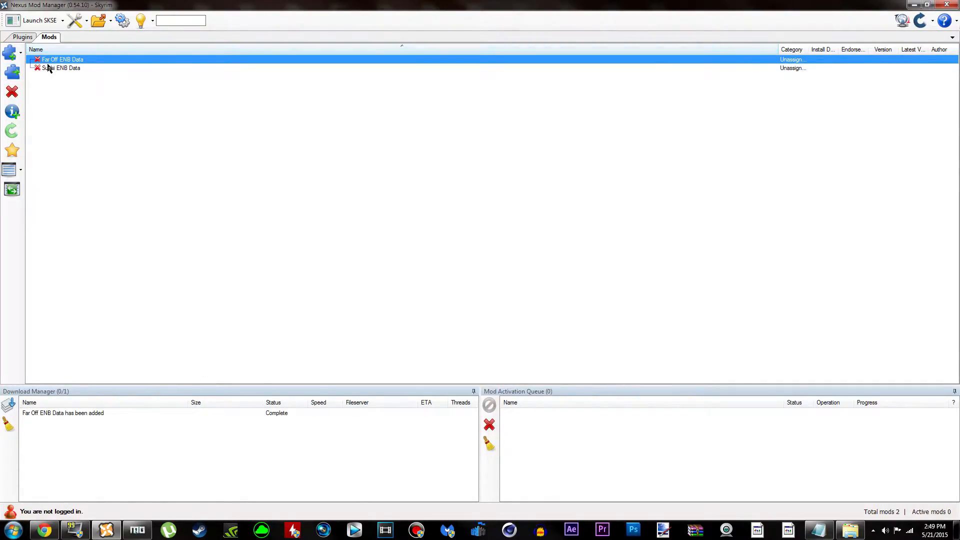
{"action": "left_click", "coordinate": [913, 5]}
Step: Switch to Mod Organizer and start a manual installation of Far Off ENB Data.rar under the name Far Off ENB Data
{"action": "left_click", "coordinate": [137, 530]}
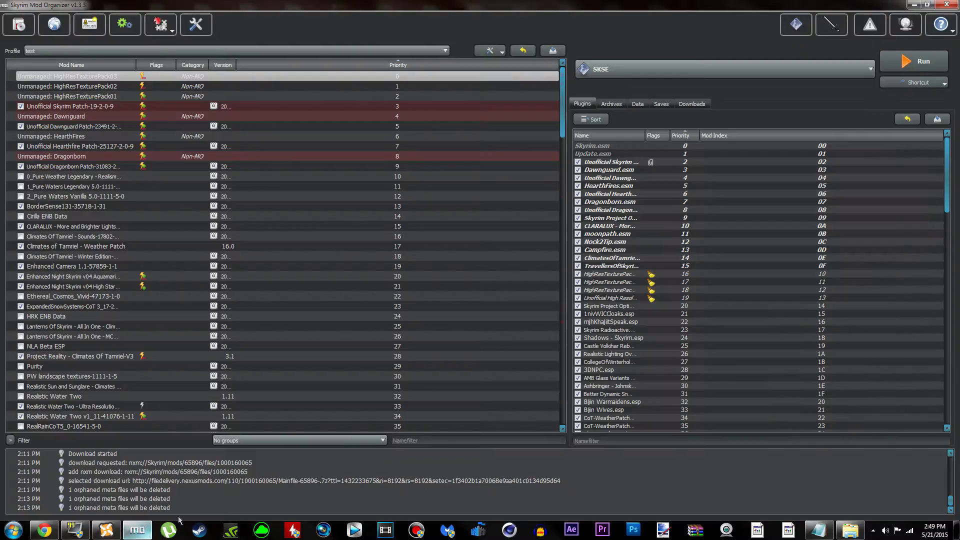
{"action": "left_click", "coordinate": [19, 25]}
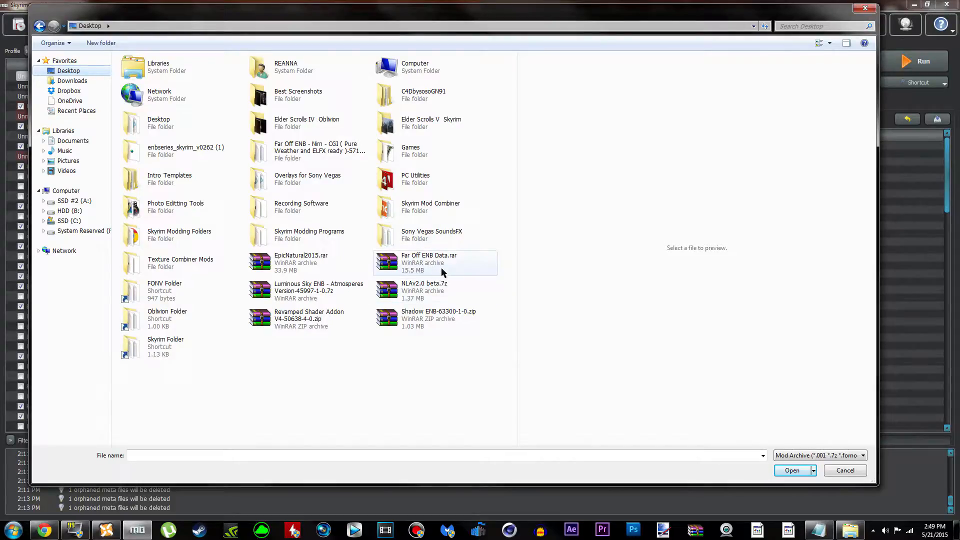
{"action": "double_click", "coordinate": [451, 262]}
{"action": "left_click", "coordinate": [578, 287]}
{"action": "left_click", "coordinate": [481, 302]}
{"action": "left_click", "coordinate": [490, 306]}
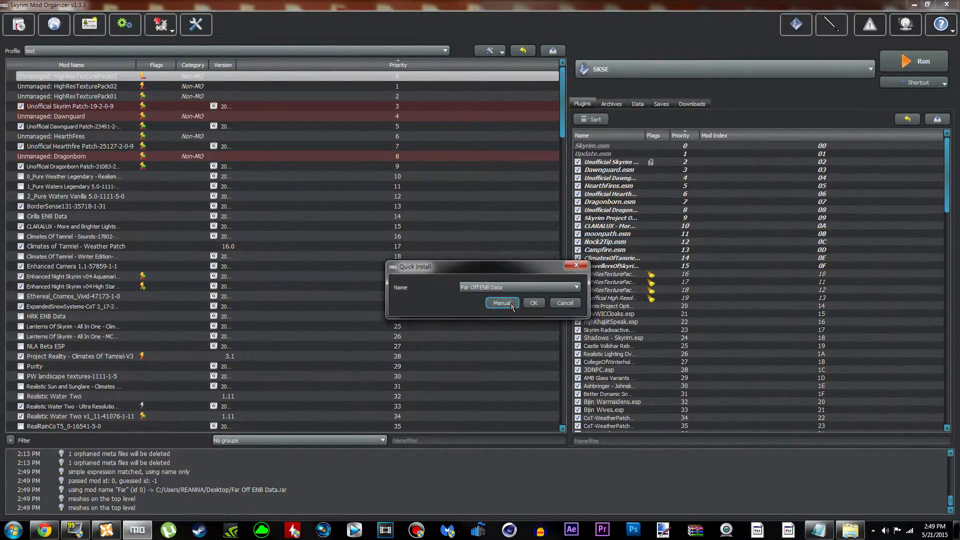
Step: Set the archive's Data folder as the data directory for the new mod
{"action": "left_click_drag", "start_coordinate": [451, 188], "coordinate": [445, 142]}
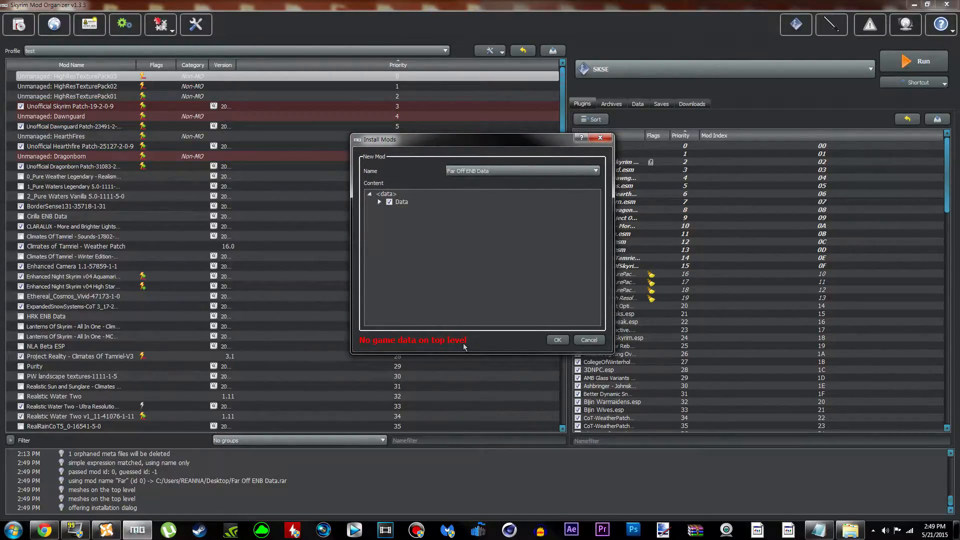
{"action": "right_click", "coordinate": [425, 202]}
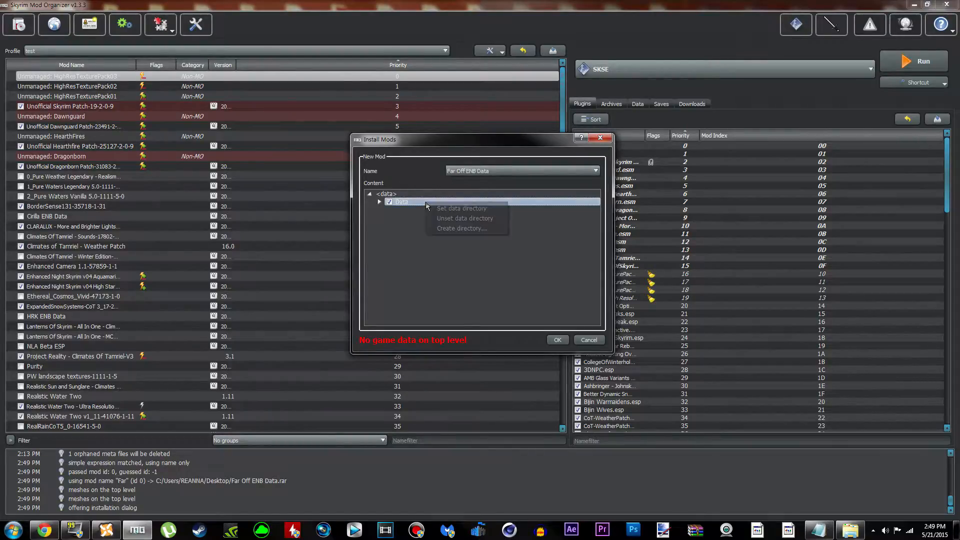
{"action": "left_click", "coordinate": [475, 212]}
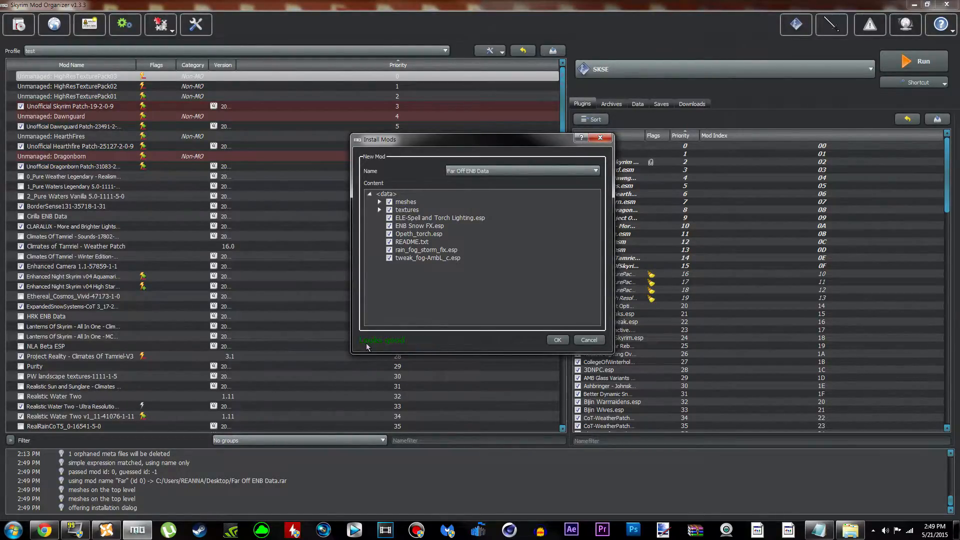
Step: Finish installing Far Off ENB Data, enable it at the end of the mod list, and minimize Mod Organizer
{"action": "left_click", "coordinate": [556, 340]}
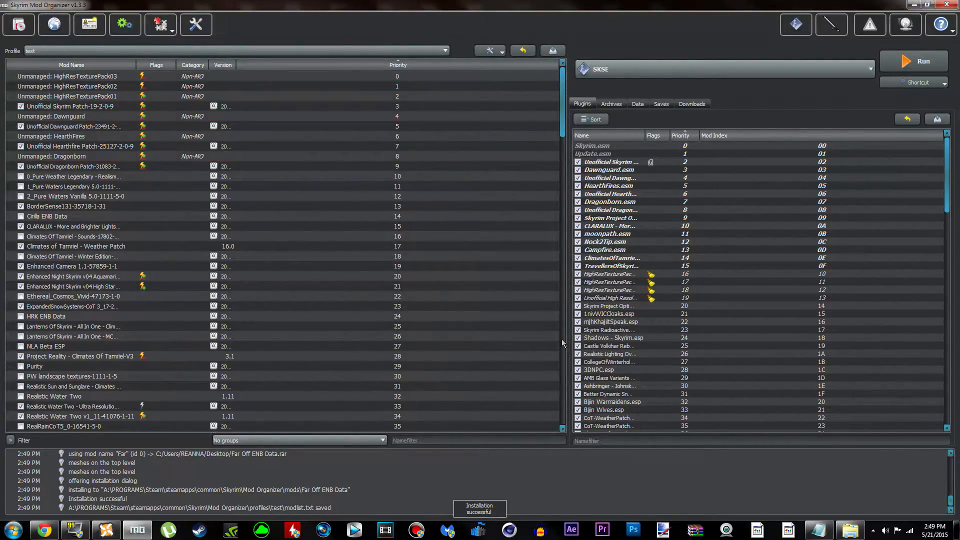
{"action": "left_click", "coordinate": [558, 126]}
{"action": "left_click_drag", "start_coordinate": [561, 125], "coordinate": [560, 422]}
{"action": "left_click", "coordinate": [23, 419]}
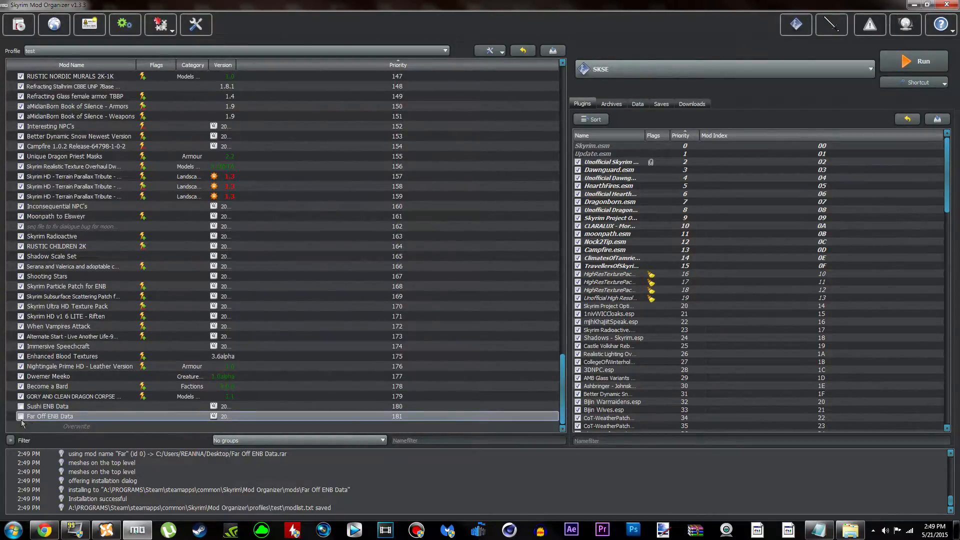
{"action": "left_click", "coordinate": [20, 417]}
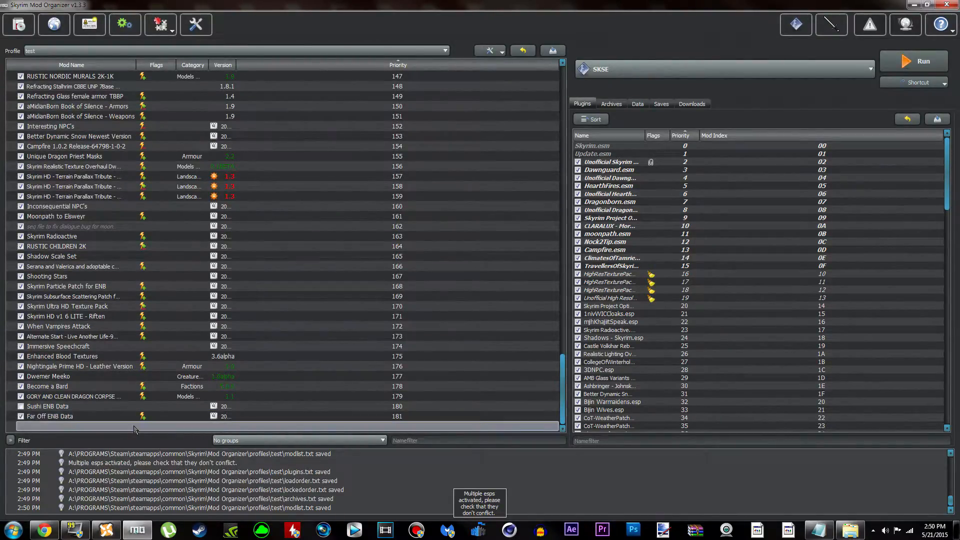
{"action": "left_click", "coordinate": [121, 397]}
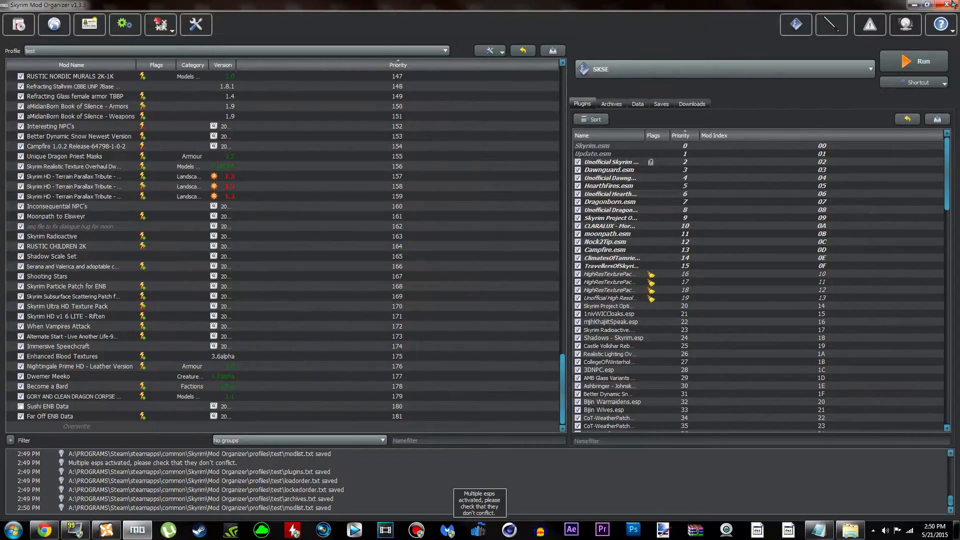
{"action": "left_click", "coordinate": [914, 5]}
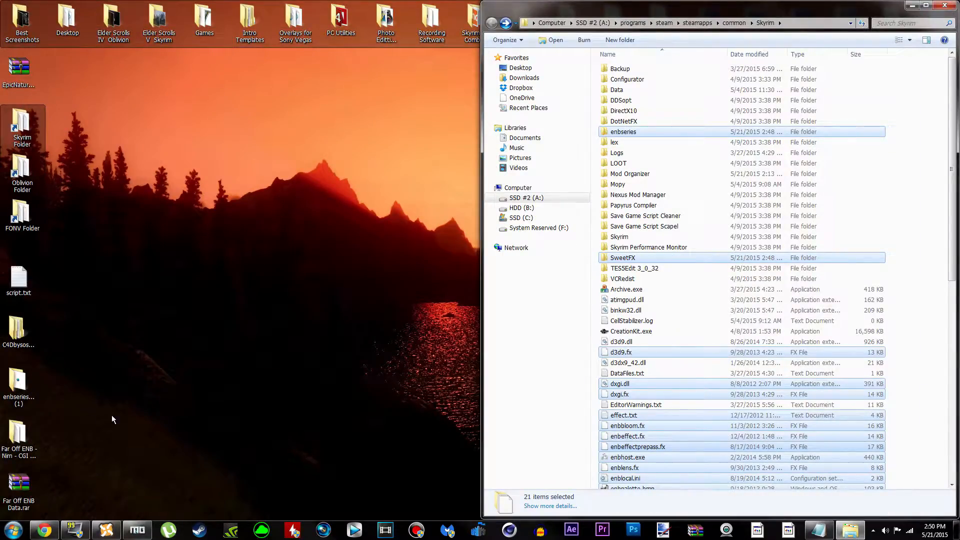
Step: Delete the extracted enbseries folder, the Far Off ENB preset folder and Far Off ENB Data.rar from the desktop
{"action": "left_click_drag", "start_coordinate": [56, 371], "coordinate": [100, 507]}
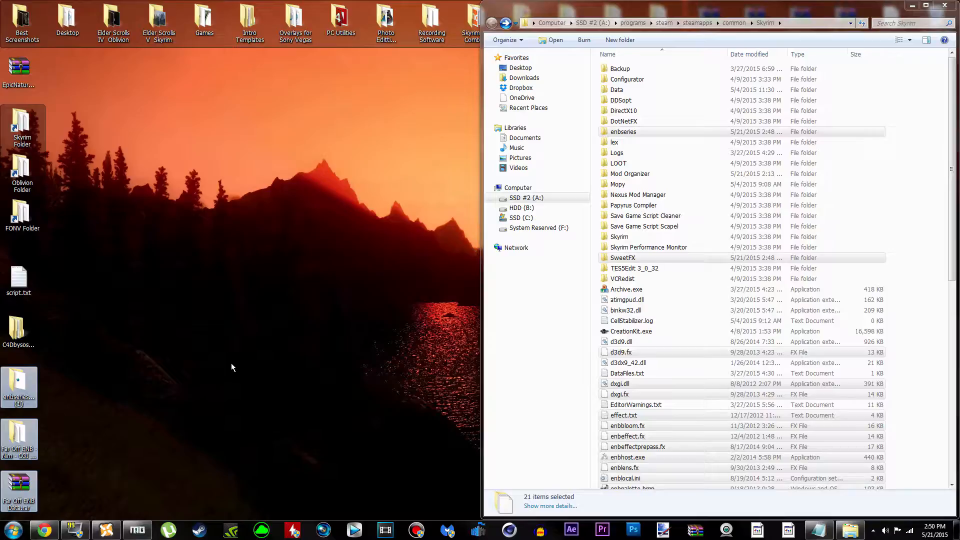
{"action": "key", "text": "Delete"}
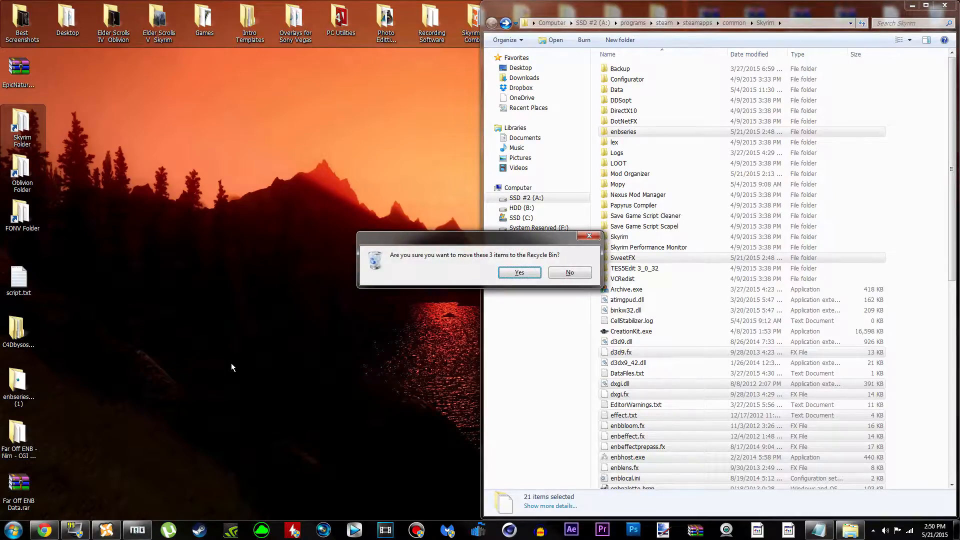
{"action": "key", "text": "Return"}
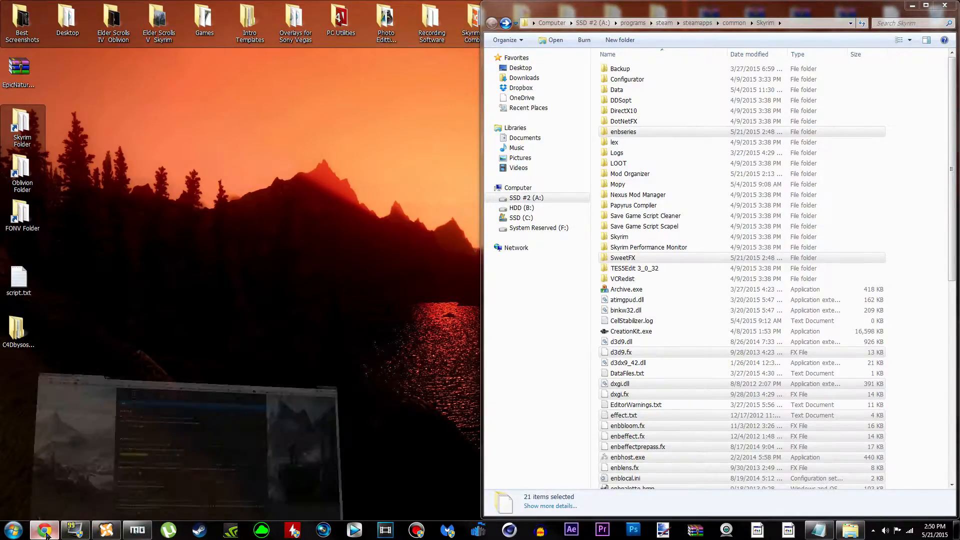
Step: Switch to Chrome and examine the SkyrimPrefs.ini editing instructions in the Far Off ENB mod description, including the fGamma line and its brightness note
{"action": "left_click", "coordinate": [45, 530]}
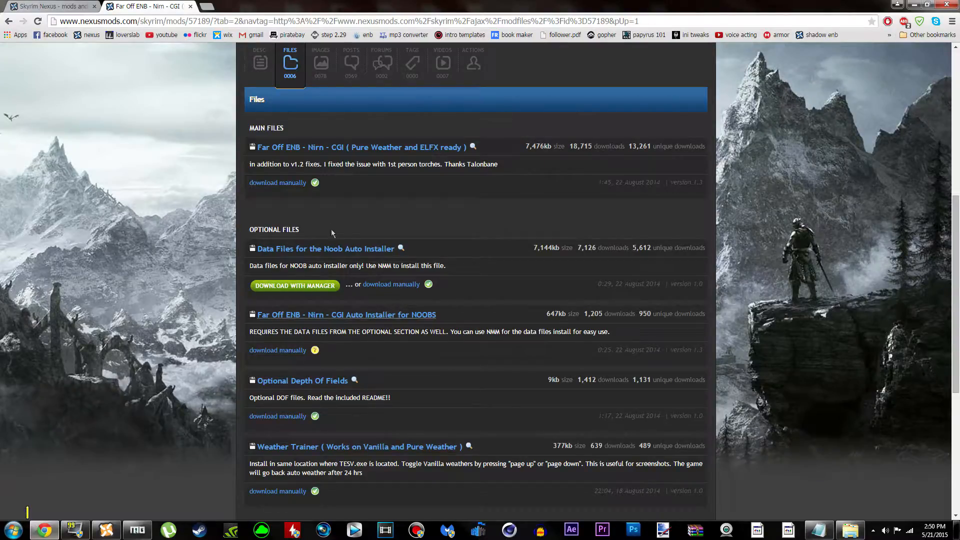
{"action": "scroll", "coordinate": [374, 386], "scroll_direction": "up", "scroll_amount": 4}
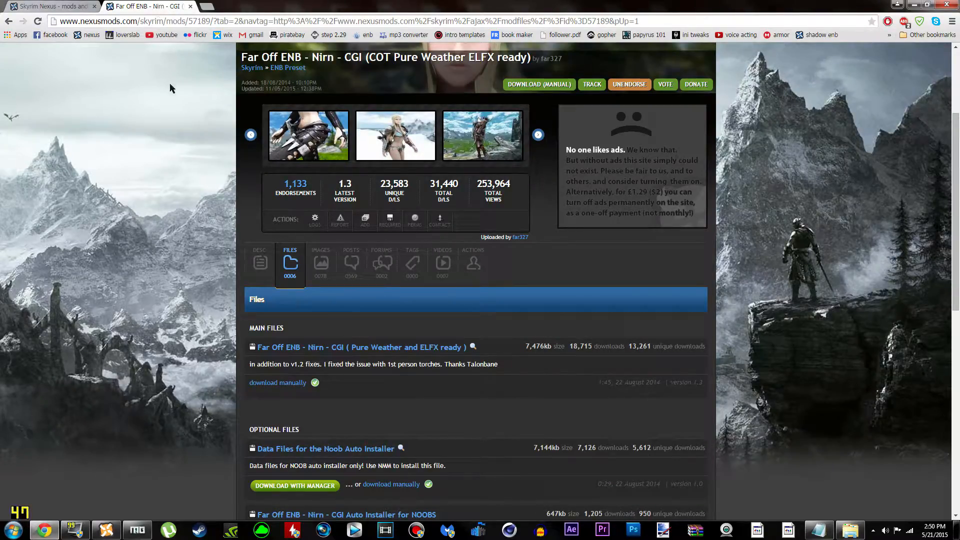
{"action": "left_click", "coordinate": [263, 270]}
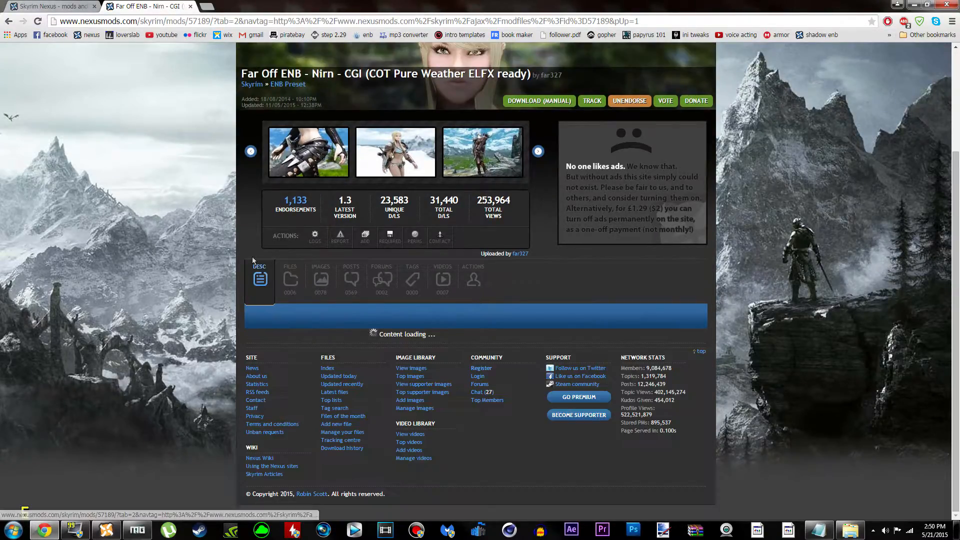
{"action": "scroll", "coordinate": [314, 284], "scroll_direction": "down", "scroll_amount": 20}
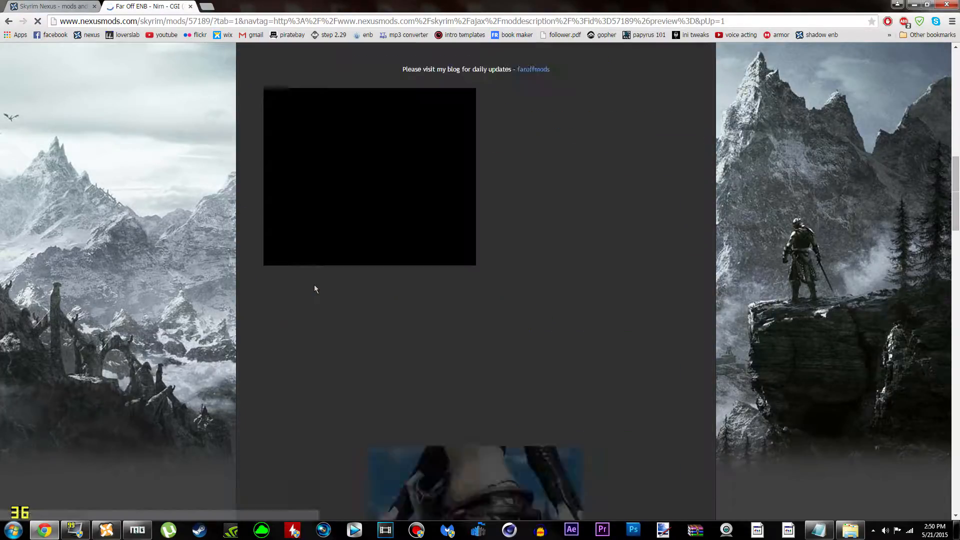
{"action": "left_click_drag", "start_coordinate": [244, 341], "coordinate": [336, 394]}
{"action": "left_click", "coordinate": [320, 392]}
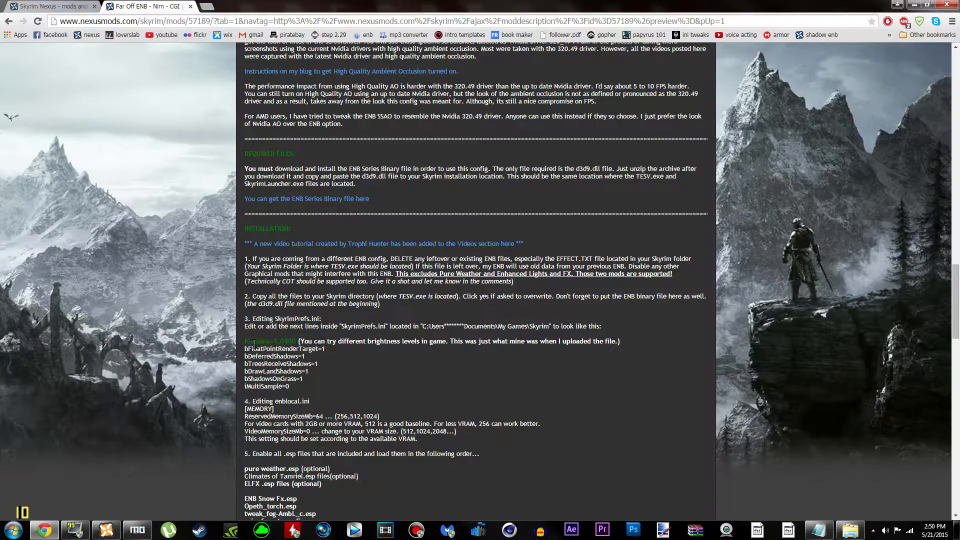
{"action": "left_click_drag", "start_coordinate": [297, 340], "coordinate": [505, 339]}
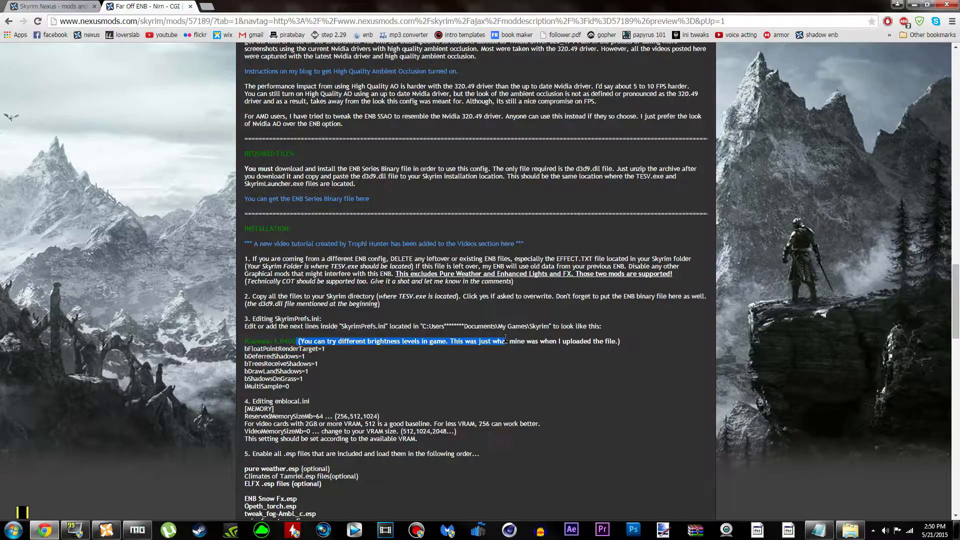
{"action": "left_click", "coordinate": [425, 357]}
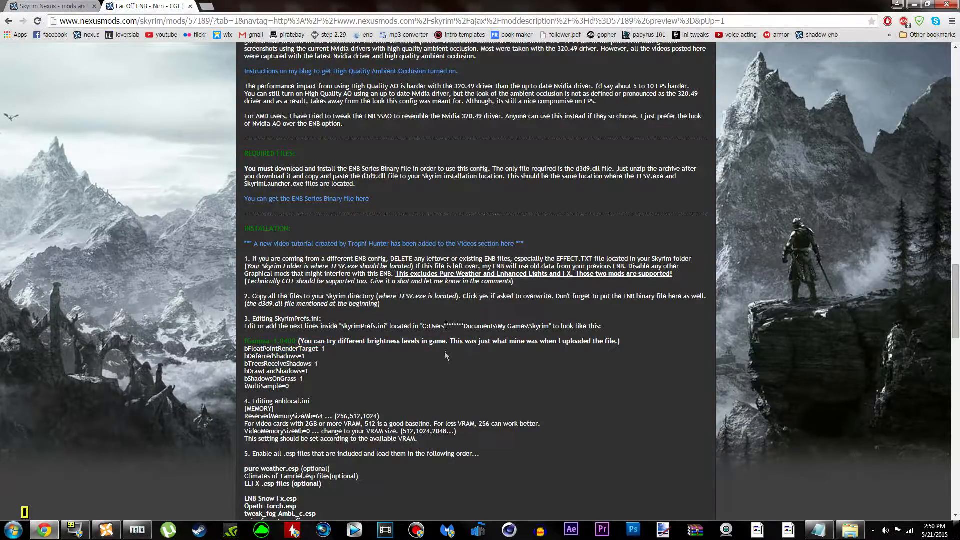
{"action": "left_click_drag", "start_coordinate": [452, 340], "coordinate": [666, 349]}
{"action": "left_click", "coordinate": [643, 340]}
{"action": "left_click_drag", "start_coordinate": [296, 342], "coordinate": [242, 346]}
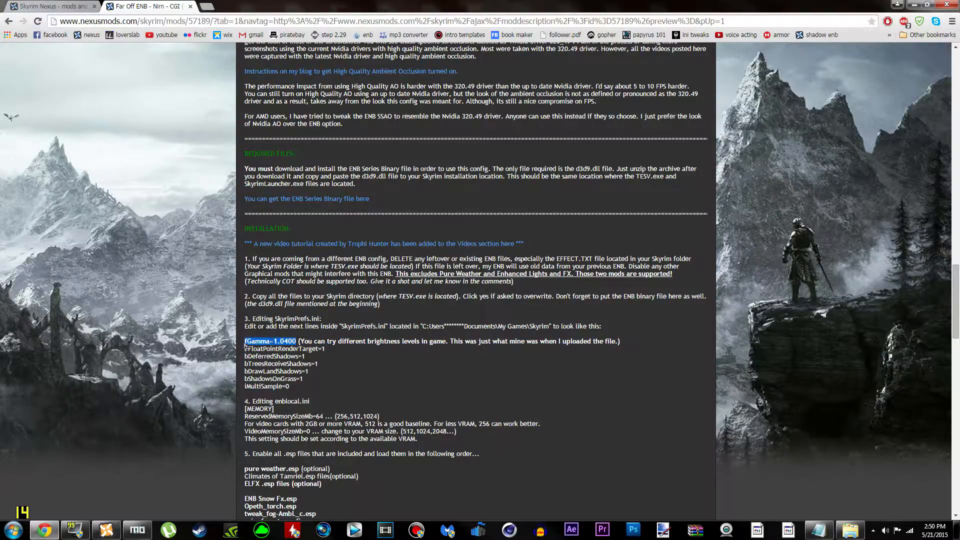
{"action": "left_click", "coordinate": [297, 341]}
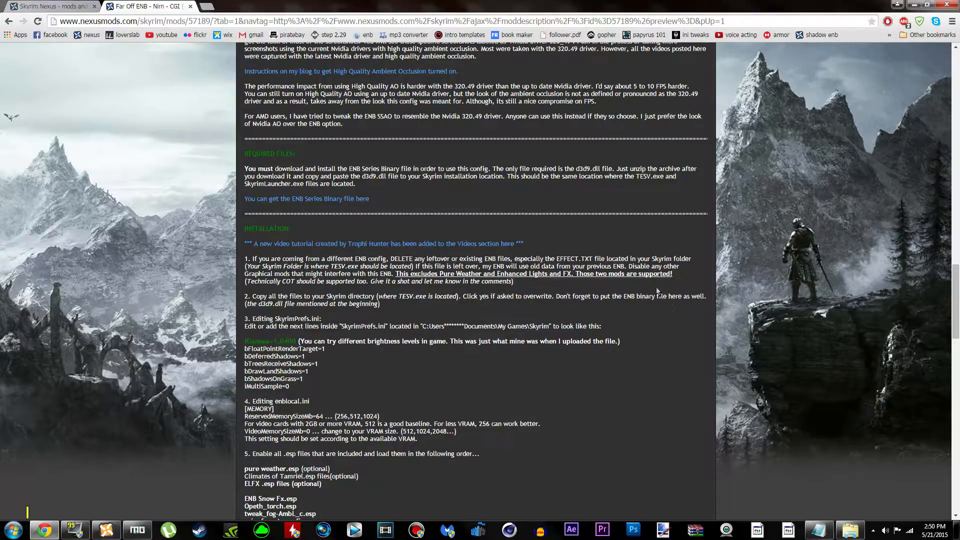
Step: Open SkyrimPrefs.ini from the My Games\Skyrim folder in Documents with Notepad++
{"action": "left_click", "coordinate": [14, 529]}
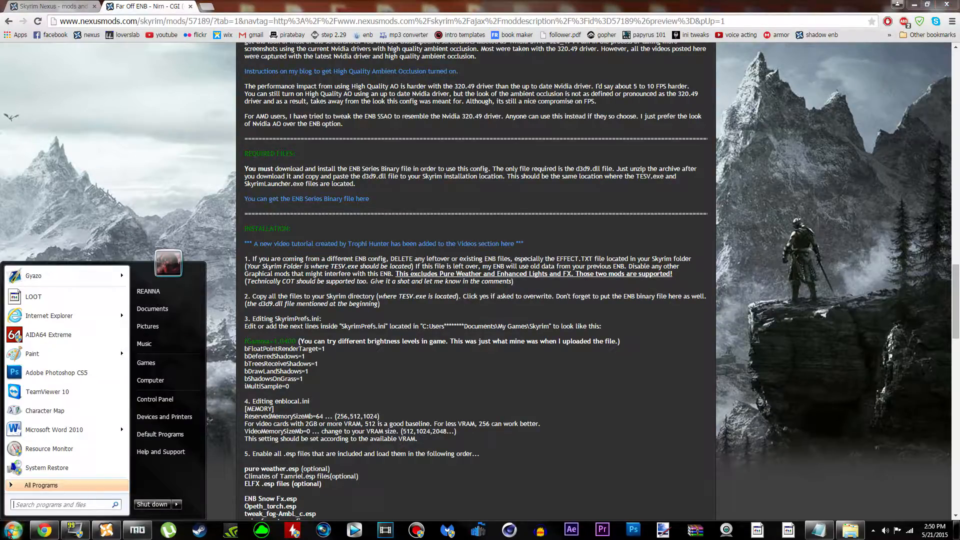
{"action": "left_click", "coordinate": [179, 308]}
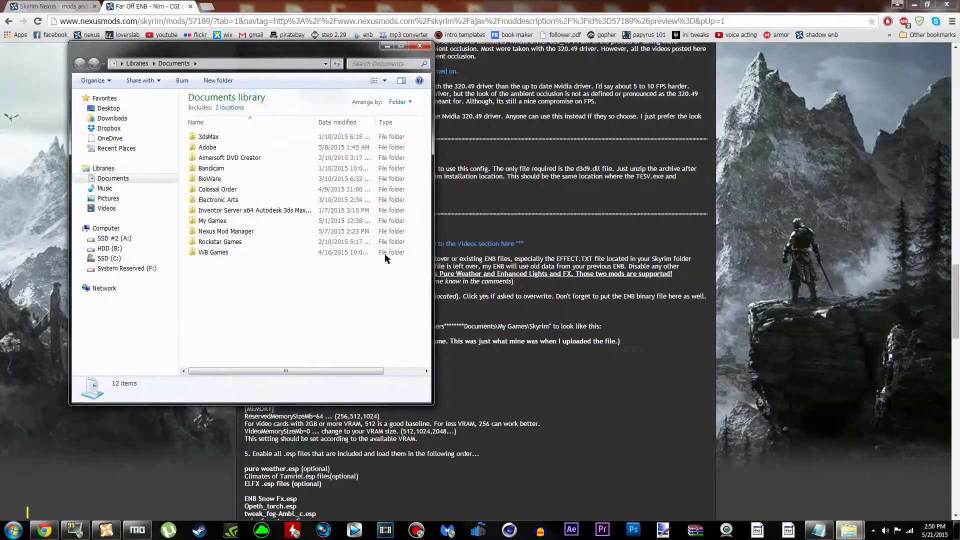
{"action": "double_click", "coordinate": [235, 219]}
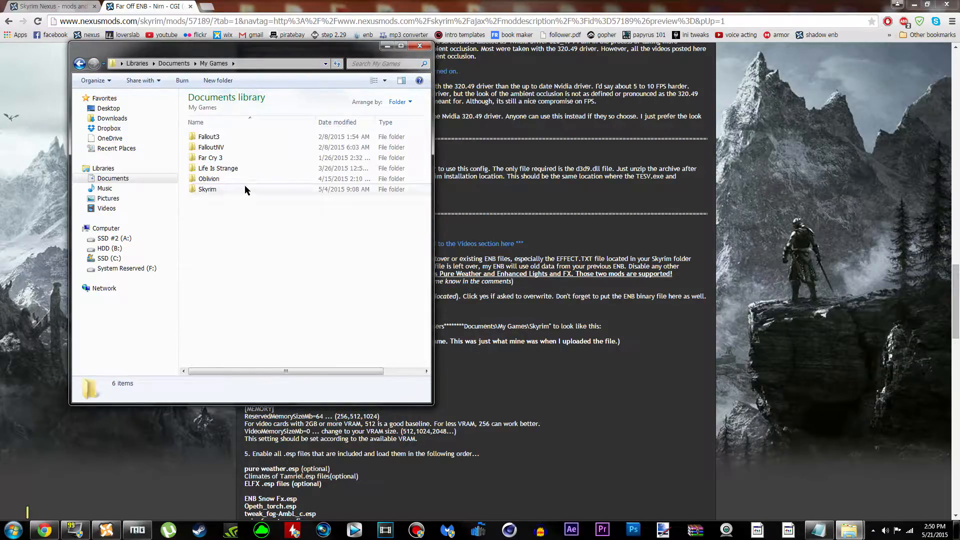
{"action": "double_click", "coordinate": [245, 188]}
{"action": "left_click", "coordinate": [236, 231]}
{"action": "left_click", "coordinate": [247, 242]}
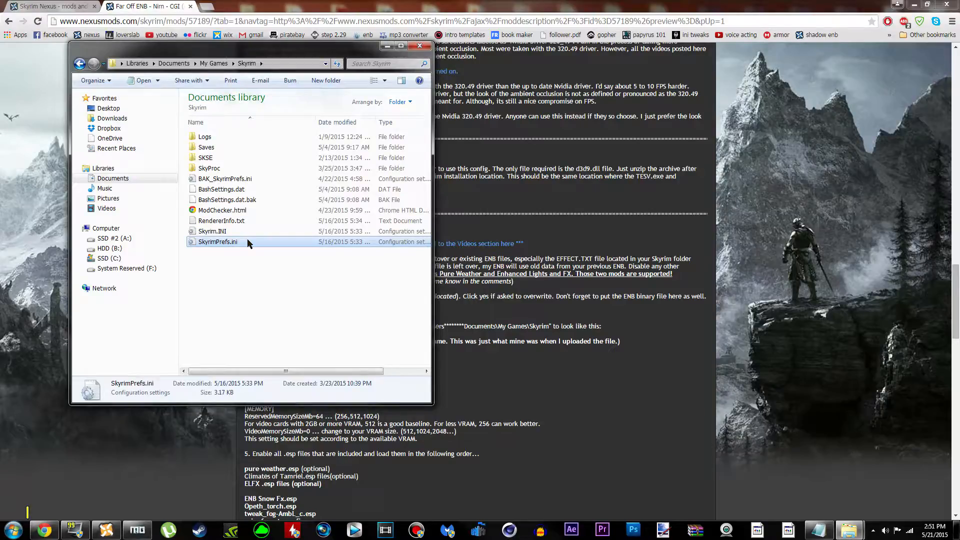
{"action": "left_click_drag", "start_coordinate": [268, 49], "coordinate": [209, 35]}
{"action": "left_click", "coordinate": [178, 214]}
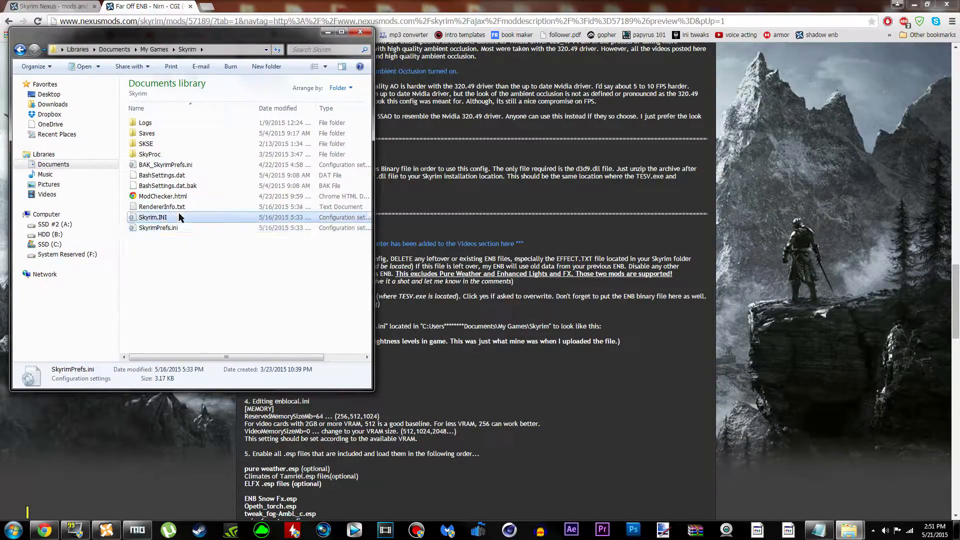
{"action": "left_click", "coordinate": [189, 228]}
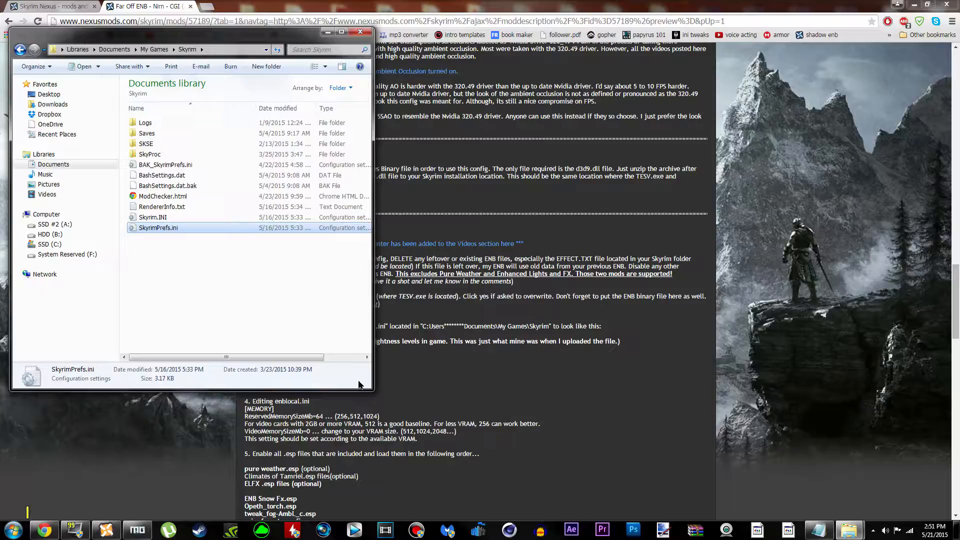
{"action": "right_click", "coordinate": [222, 233]}
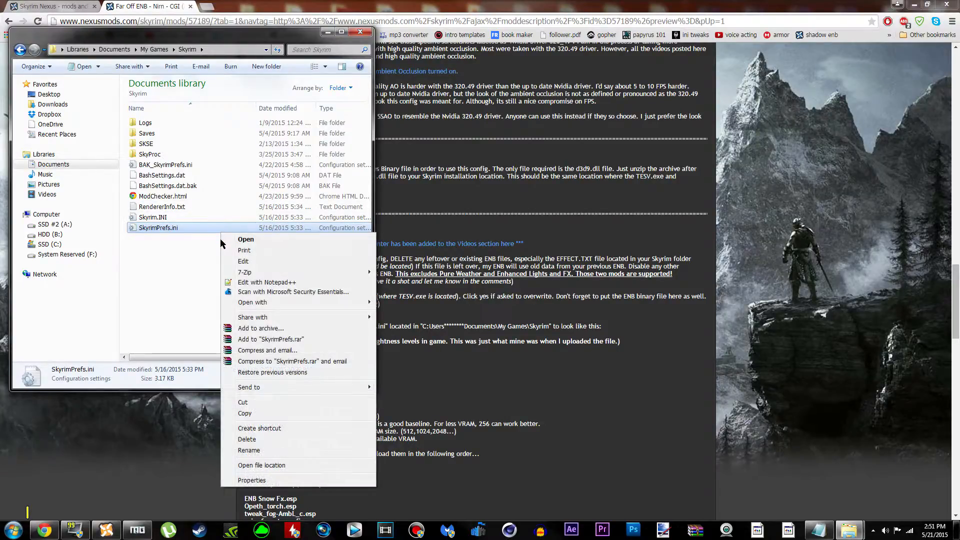
{"action": "left_click", "coordinate": [249, 280]}
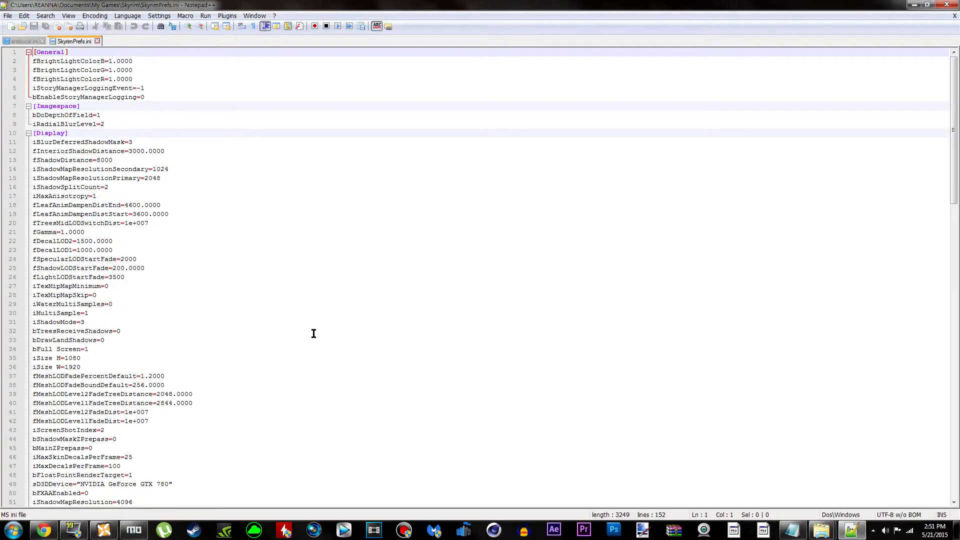
Step: Switch to Mod Organizer, open skyrimprefs.ini in its INI Editor, and enlarge the editor window to show more lines
{"action": "left_click", "coordinate": [132, 529]}
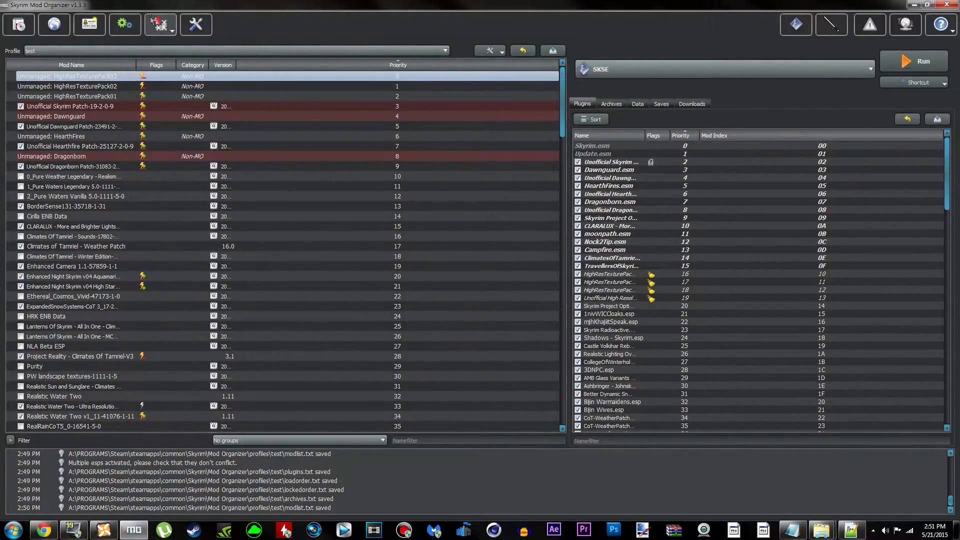
{"action": "left_click", "coordinate": [172, 31]}
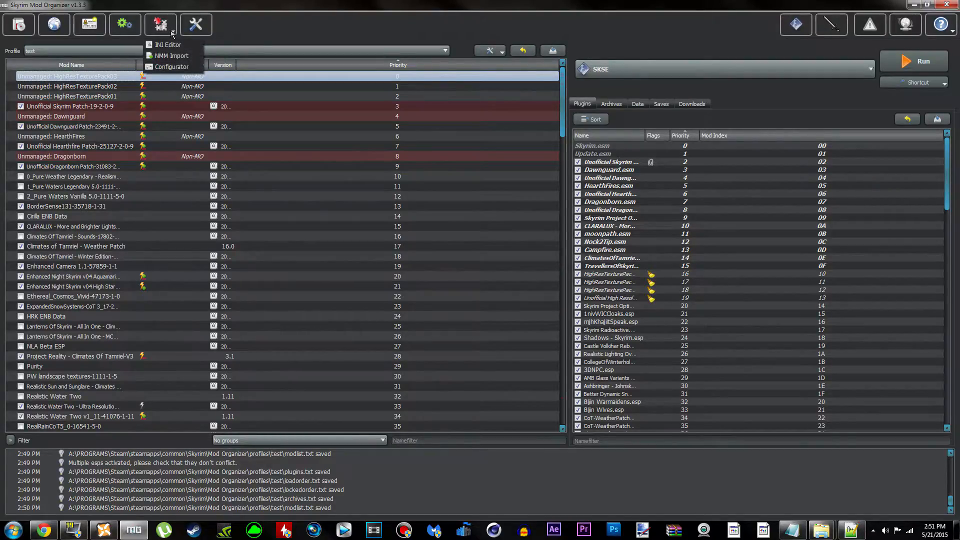
{"action": "left_click", "coordinate": [168, 45]}
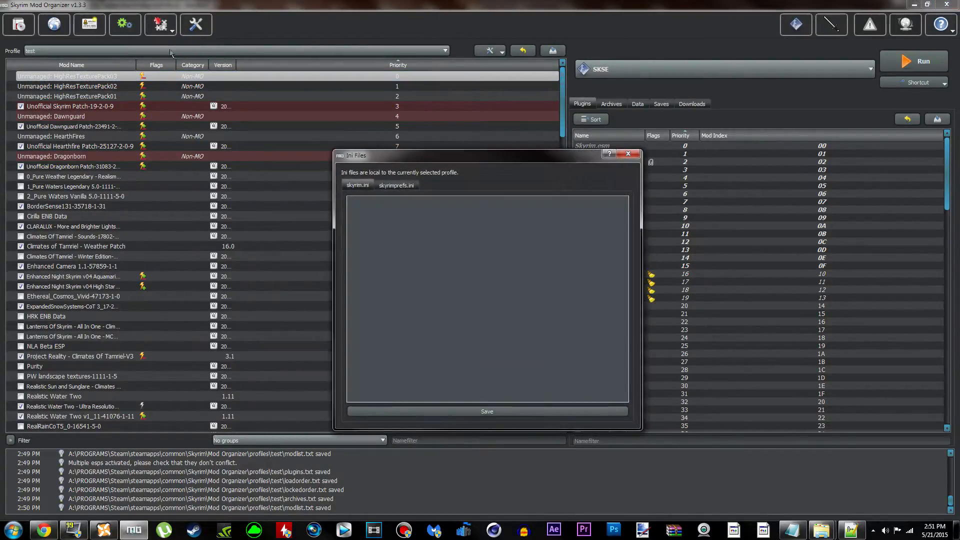
{"action": "left_click_drag", "start_coordinate": [386, 163], "coordinate": [66, 63]}
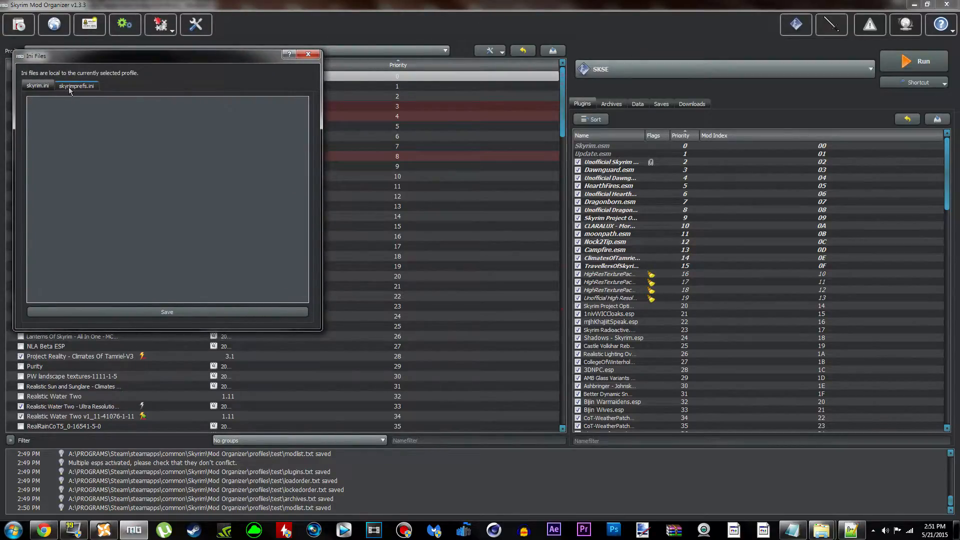
{"action": "left_click", "coordinate": [94, 84]}
{"action": "scroll", "coordinate": [112, 187], "scroll_direction": "down", "scroll_amount": 5}
{"action": "scroll", "coordinate": [112, 187], "scroll_direction": "up", "scroll_amount": 5}
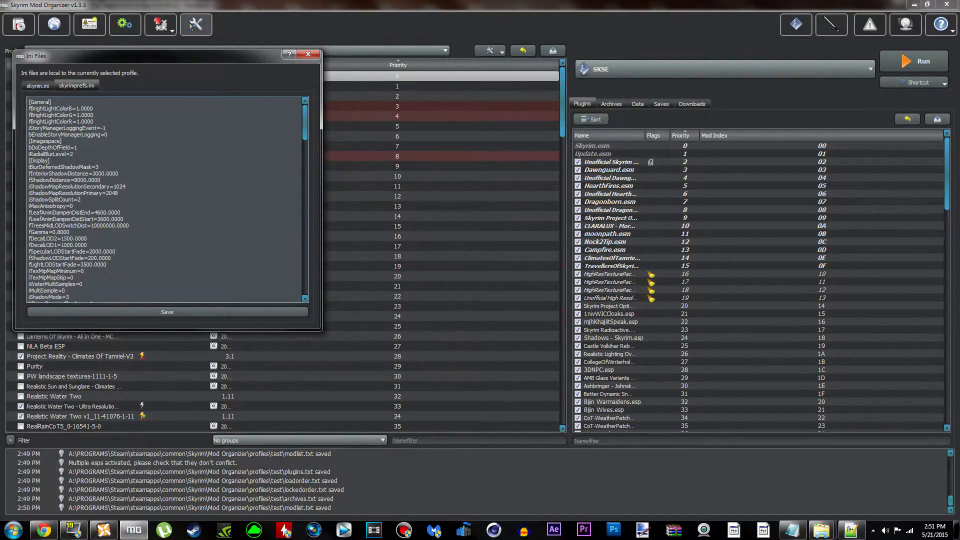
{"action": "left_click_drag", "start_coordinate": [184, 58], "coordinate": [177, 48]}
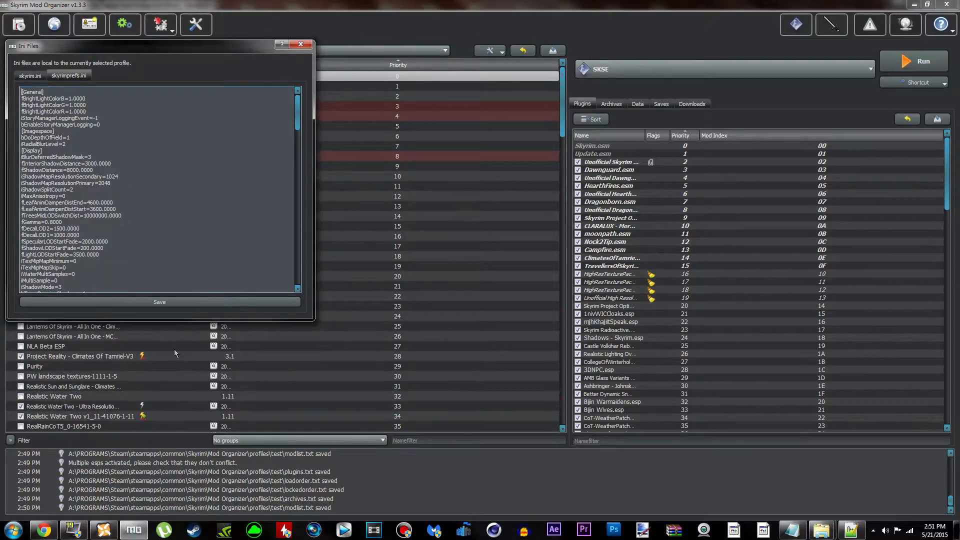
{"action": "left_click_drag", "start_coordinate": [311, 318], "coordinate": [512, 491]}
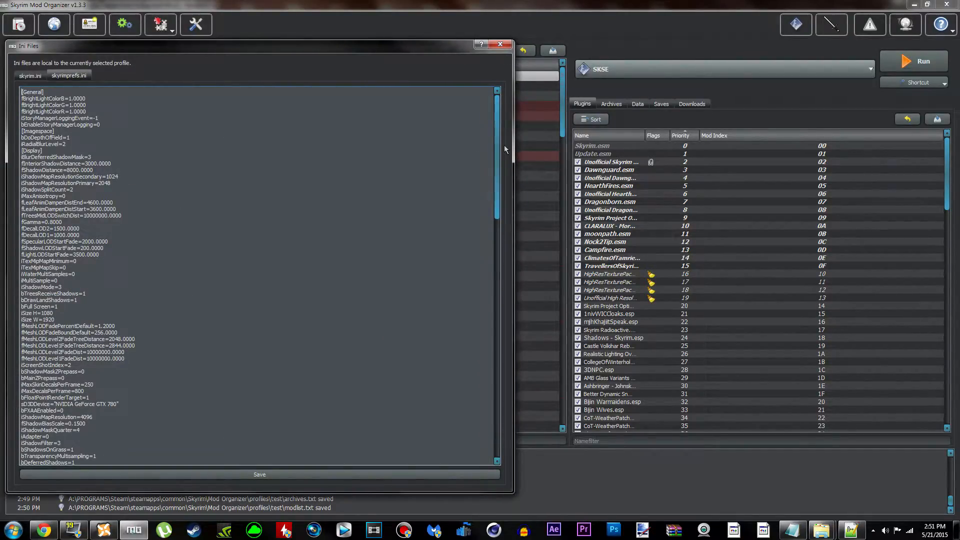
{"action": "left_click_drag", "start_coordinate": [391, 48], "coordinate": [390, 27]}
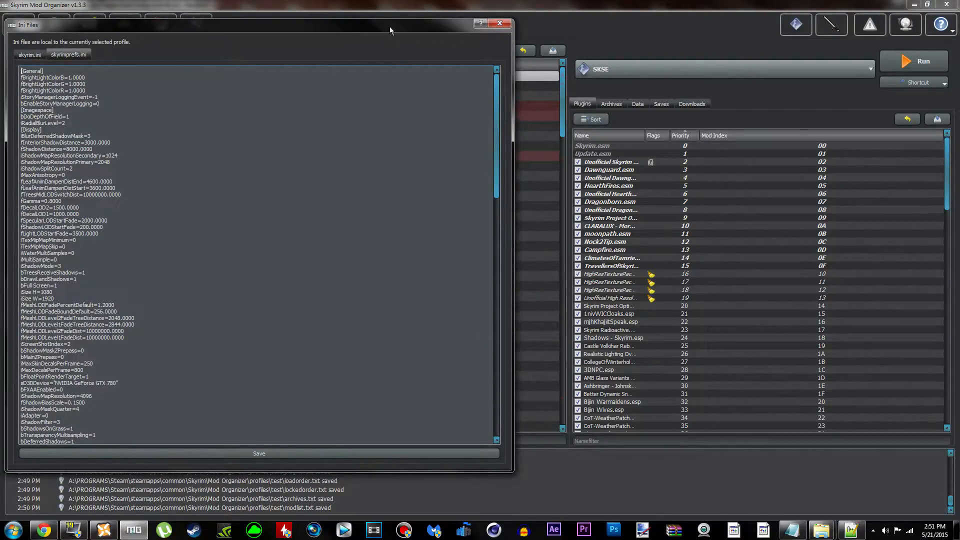
Step: Switch to Chrome, copy fGamma from the SkyrimPrefs.ini instructions, and locate that line in SkyrimPrefs.ini in Notepad++
{"action": "left_click", "coordinate": [43, 530]}
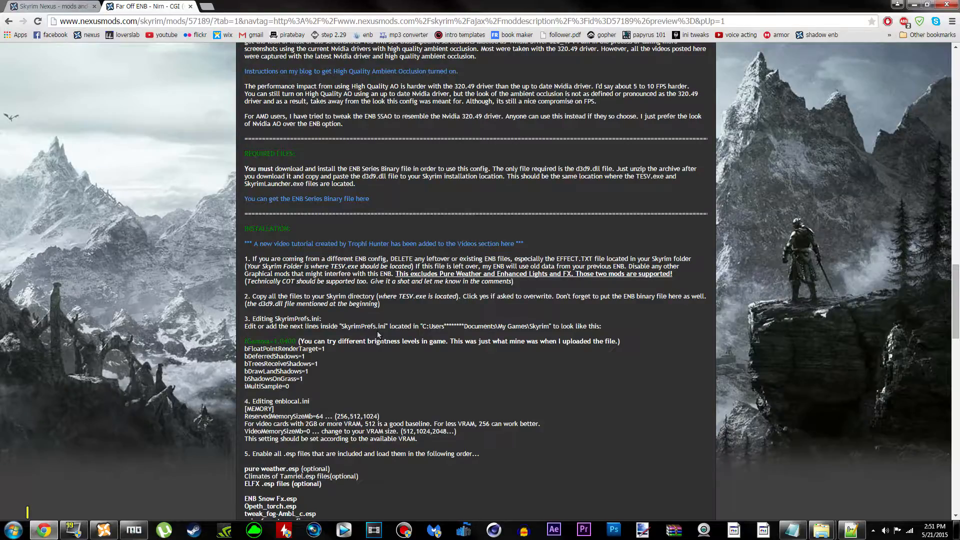
{"action": "scroll", "coordinate": [313, 330], "scroll_direction": "down", "scroll_amount": 2}
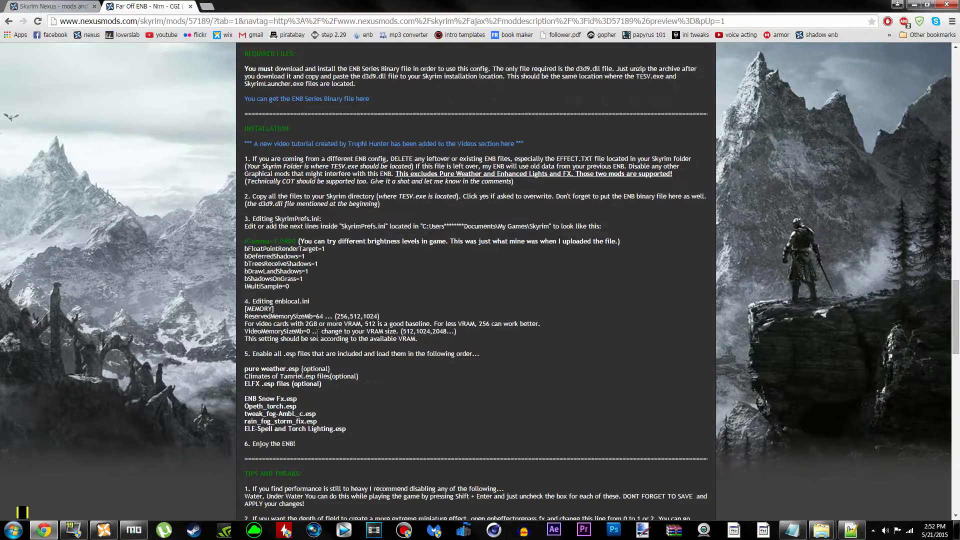
{"action": "double_click", "coordinate": [257, 240]}
{"action": "key", "text": "ctrl+c"}
{"action": "left_click", "coordinate": [851, 529]}
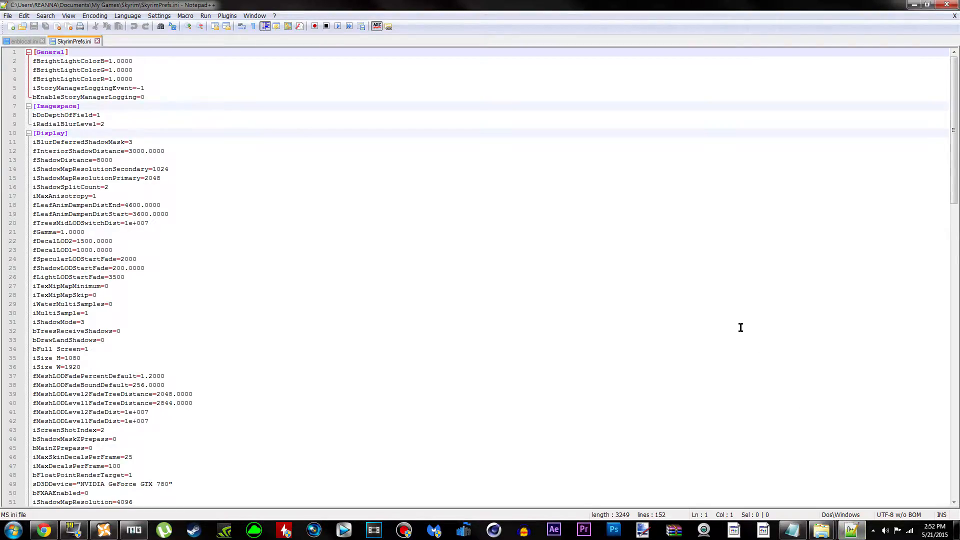
{"action": "key", "text": "ctrl+f"}
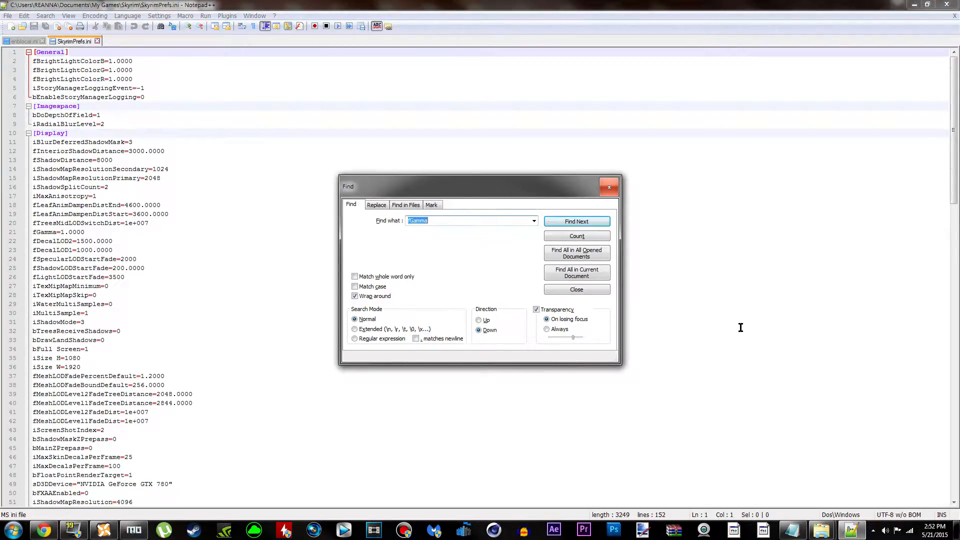
{"action": "key", "text": "ctrl+v"}
{"action": "left_click", "coordinate": [576, 223]}
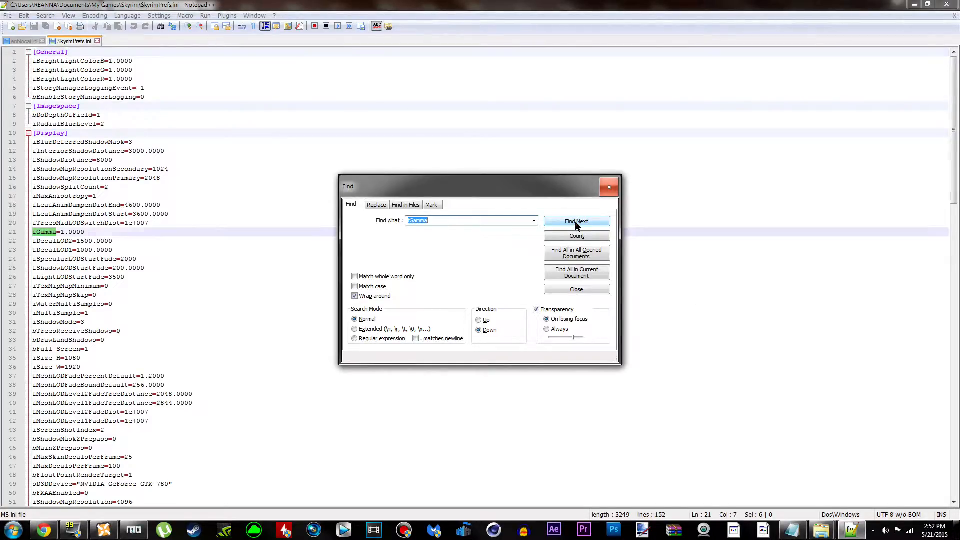
{"action": "left_click", "coordinate": [607, 192]}
{"action": "left_click", "coordinate": [77, 232]}
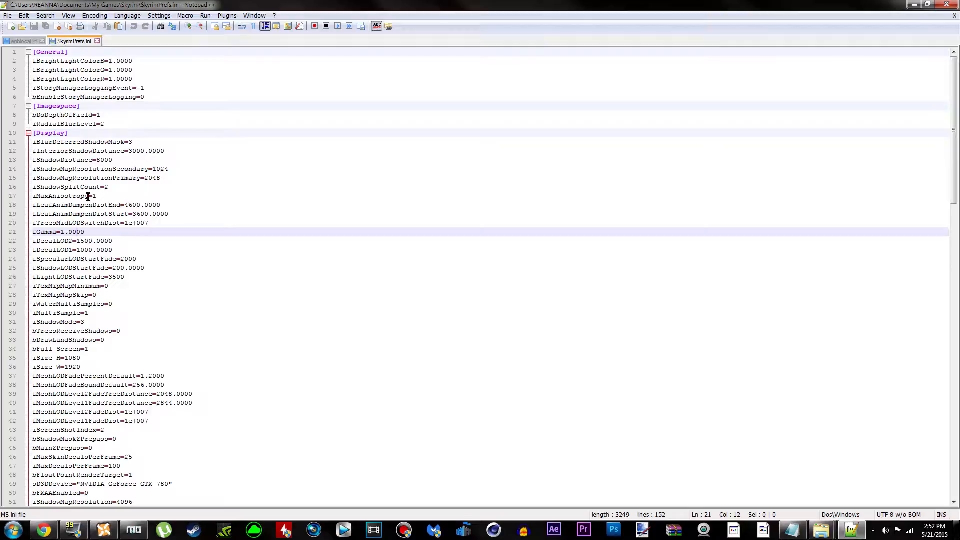
Step: Switch to Mod Organizer, find fGamma in its skyrimprefs.ini, compare it with the mod page, and set it to 1.0400
{"action": "left_click", "coordinate": [133, 530]}
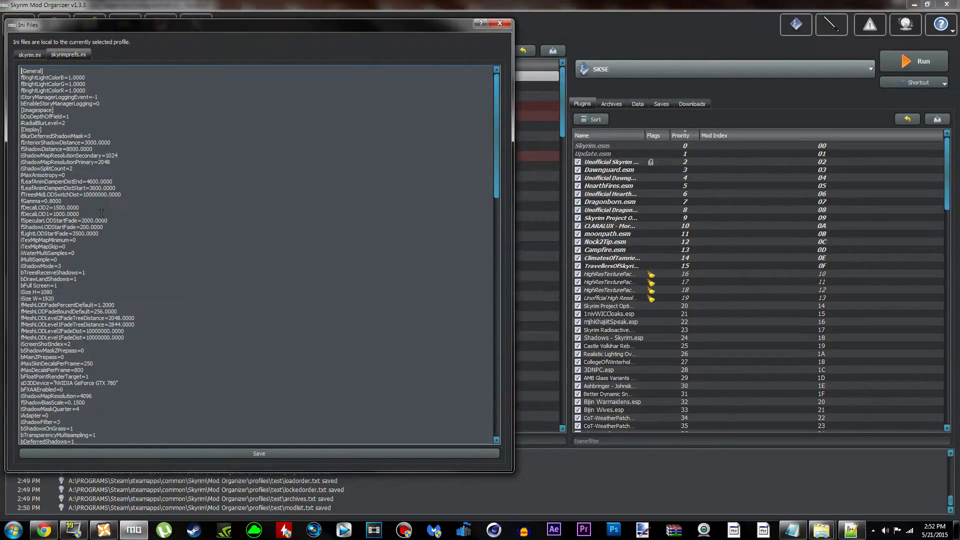
{"action": "key", "text": "ctrl+f"}
{"action": "left_click_drag", "start_coordinate": [248, 222], "coordinate": [219, 151]}
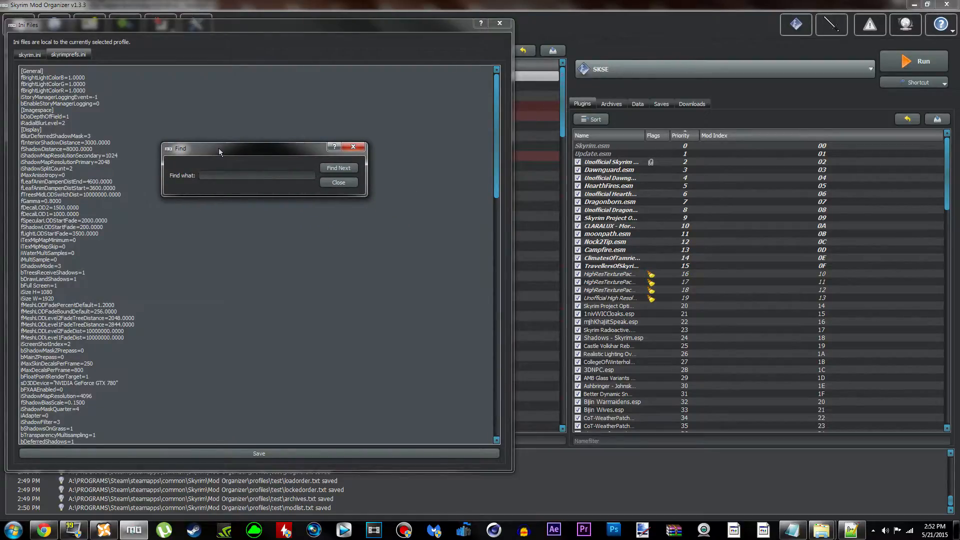
{"action": "type", "text": "fGamma"}
{"action": "left_click", "coordinate": [341, 168]}
{"action": "left_click", "coordinate": [338, 183]}
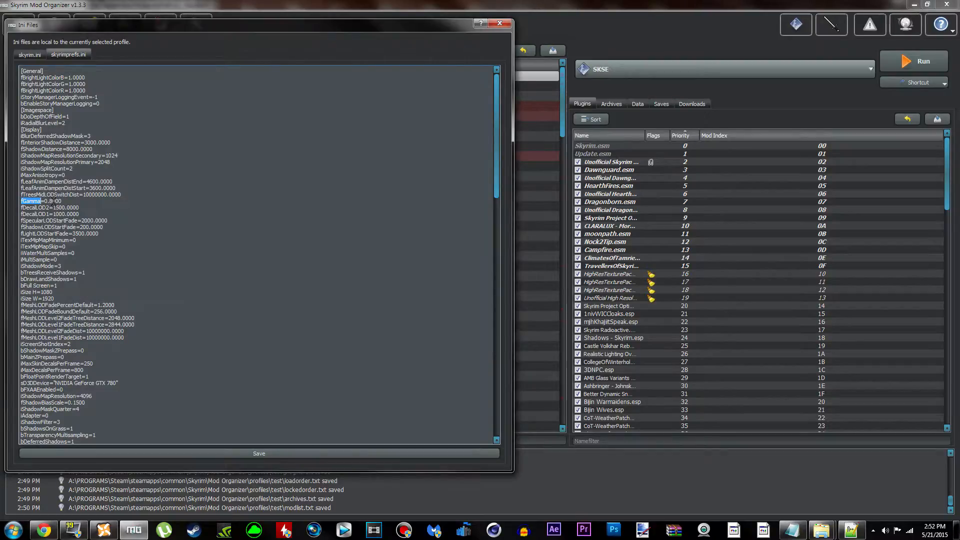
{"action": "left_click", "coordinate": [44, 529]}
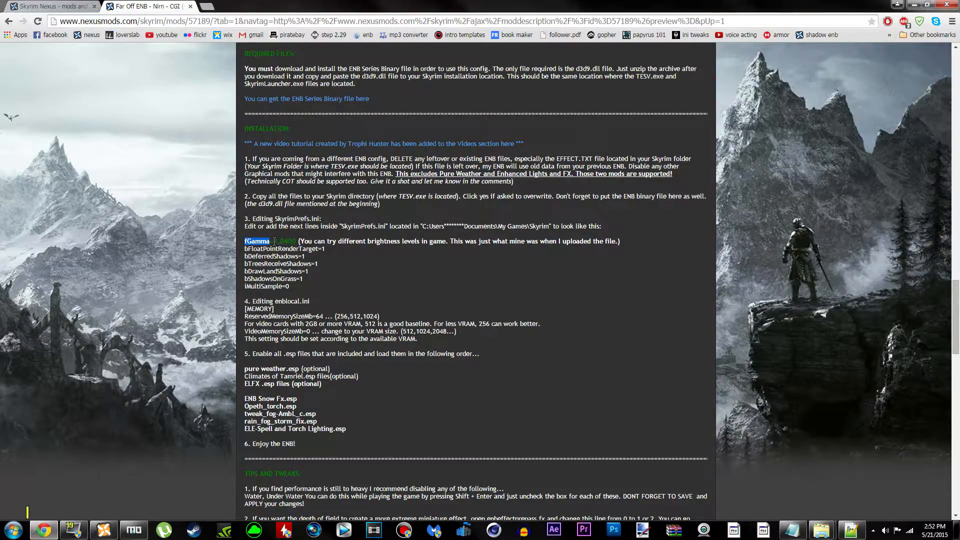
{"action": "left_click", "coordinate": [134, 529]}
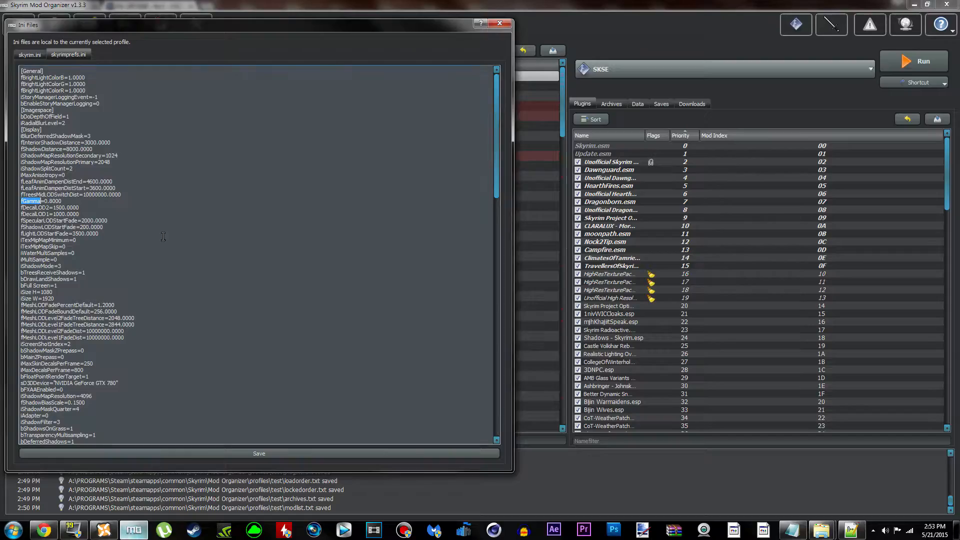
{"action": "left_click", "coordinate": [61, 201]}
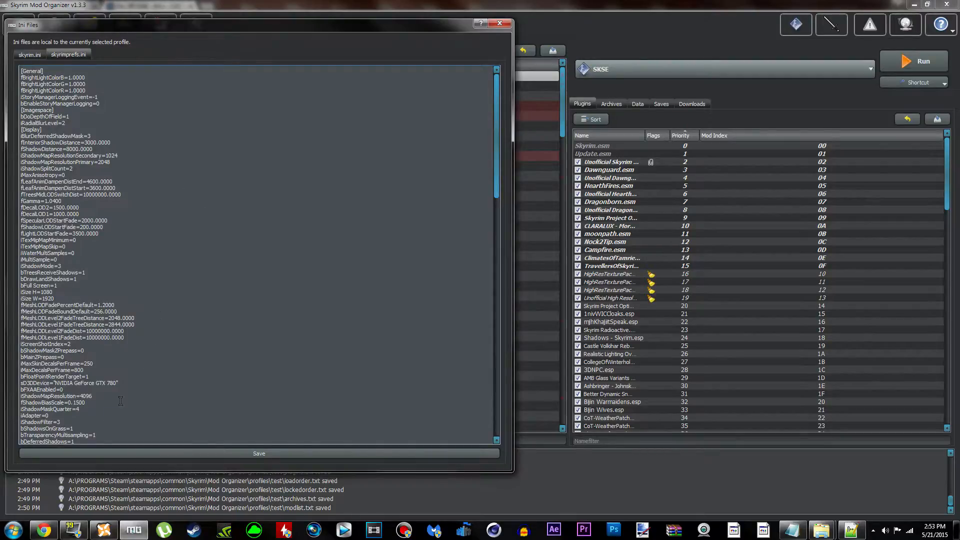
Step: Copy bFloatPointRenderTarget from the mod page in Chrome and search for it in SkyrimPrefs.ini in Notepad++
{"action": "left_click", "coordinate": [44, 529]}
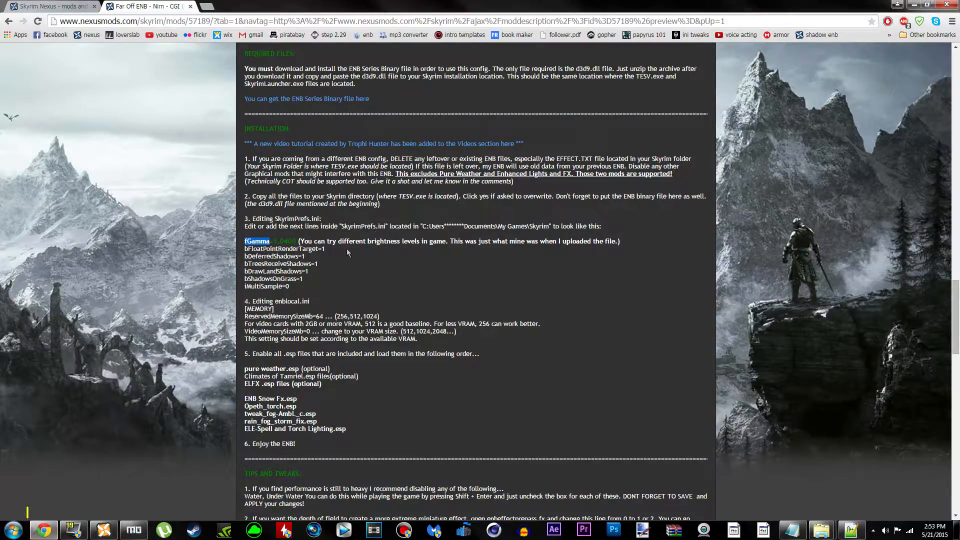
{"action": "double_click", "coordinate": [282, 249]}
{"action": "key", "text": "ctrl+c"}
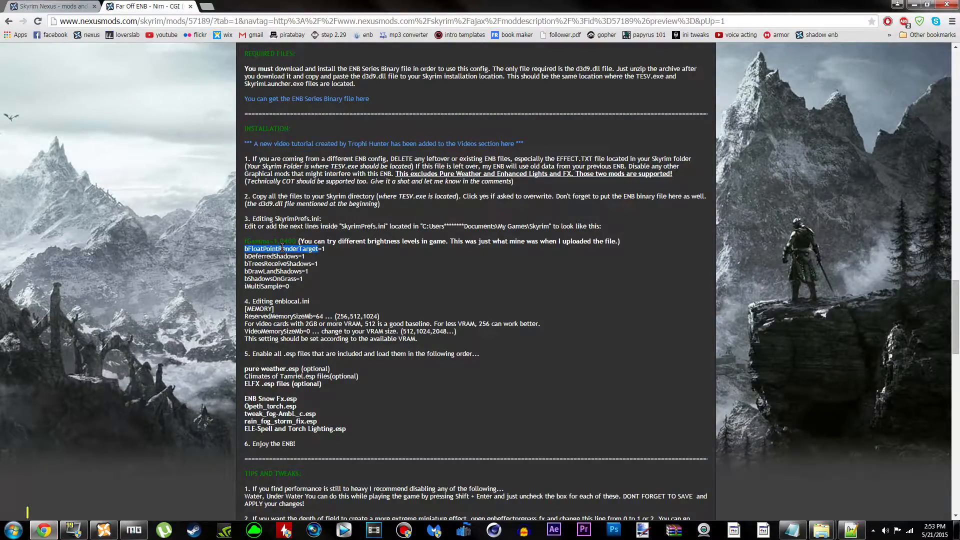
{"action": "left_click", "coordinate": [851, 530]}
{"action": "key", "text": "ctrl+f"}
{"action": "key", "text": "ctrl+v"}
{"action": "left_click", "coordinate": [594, 222]}
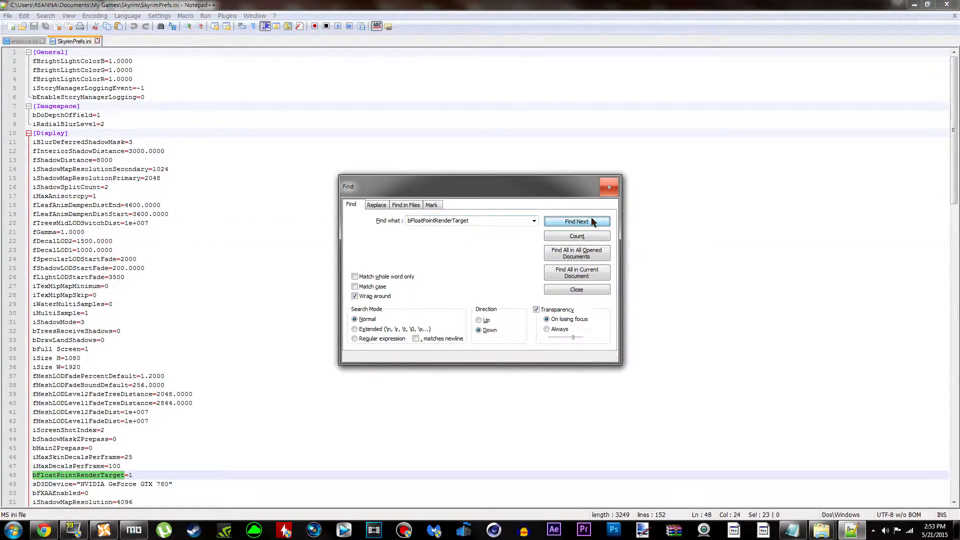
{"action": "left_click", "coordinate": [616, 194]}
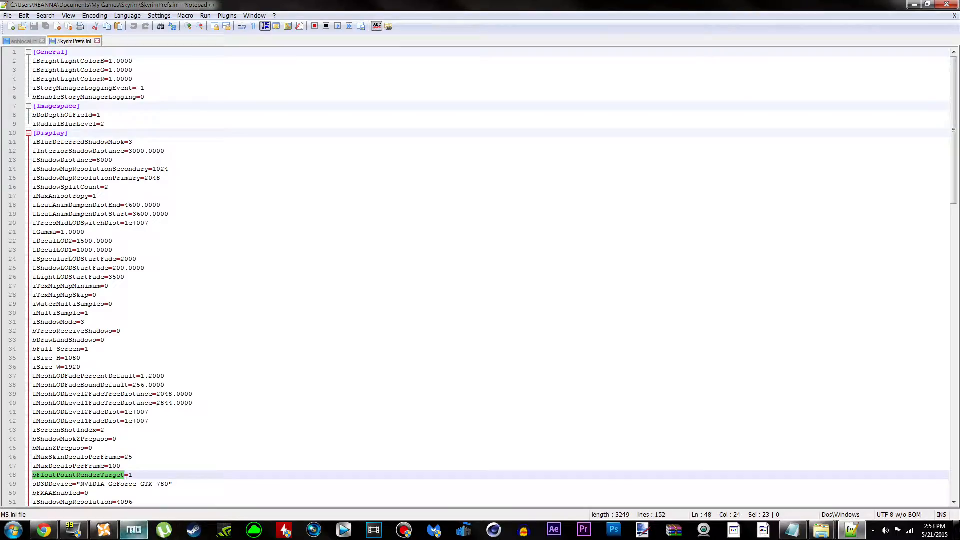
Step: Switch to Mod Organizer and find bFloatPointRenderTarget in its skyrimprefs.ini to check its value
{"action": "left_click", "coordinate": [134, 529]}
{"action": "key", "text": "ctrl+f"}
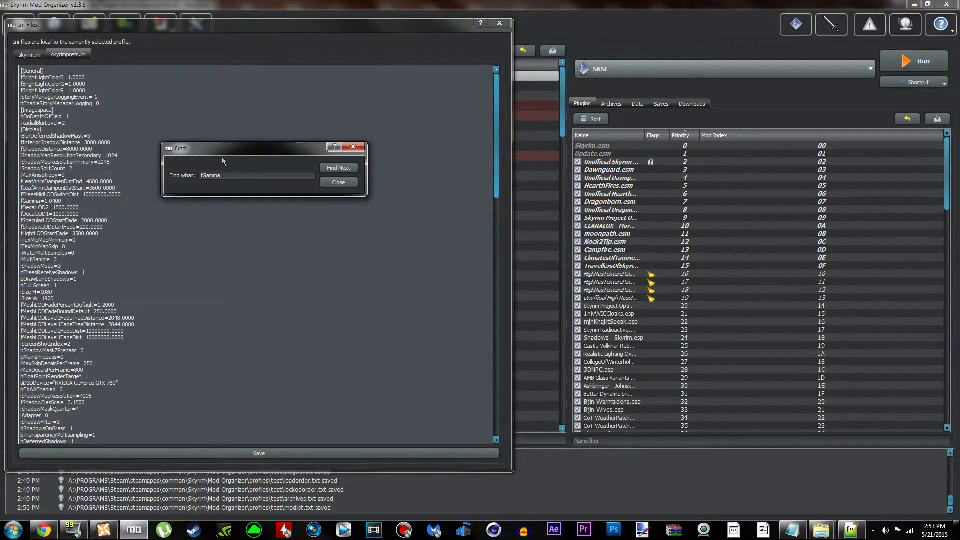
{"action": "left_click_drag", "start_coordinate": [245, 174], "coordinate": [170, 176]}
{"action": "key", "text": "ctrl+v"}
{"action": "key", "text": "Return"}
{"action": "left_click", "coordinate": [353, 146]}
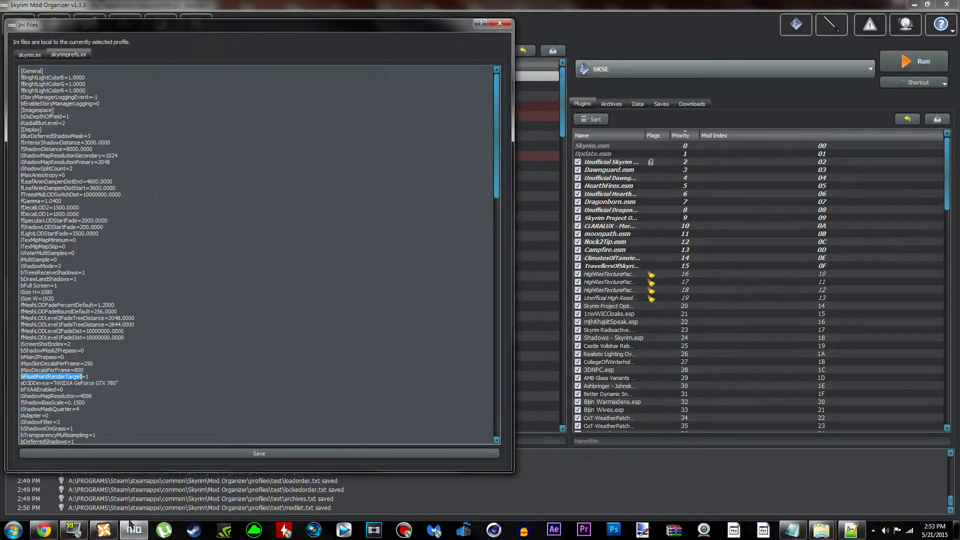
Step: Copy bDeferredShadows from the mod page in Chrome and search for it in SkyrimPrefs.ini in Notepad++
{"action": "left_click", "coordinate": [44, 530]}
{"action": "double_click", "coordinate": [270, 256]}
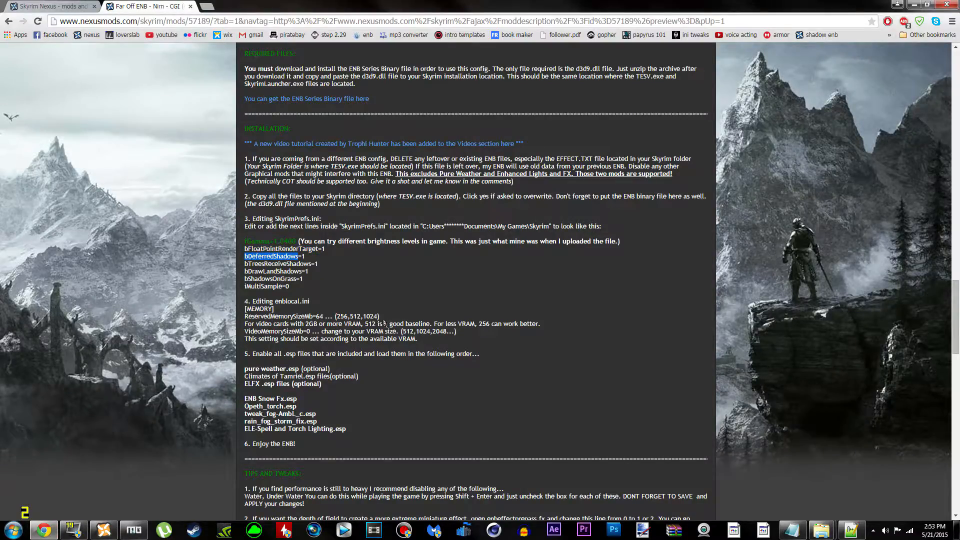
{"action": "key", "text": "ctrl+c"}
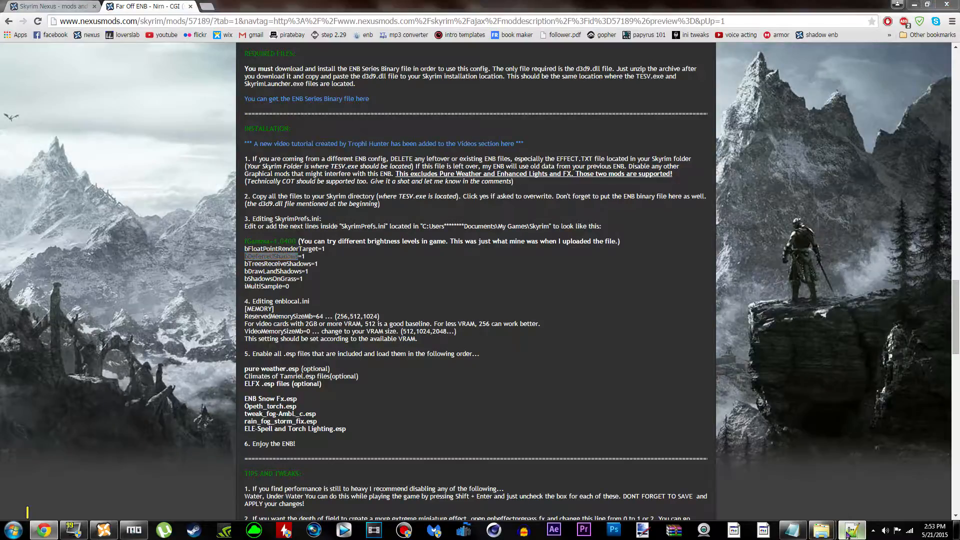
{"action": "left_click", "coordinate": [851, 529]}
{"action": "key", "text": "ctrl+f"}
{"action": "key", "text": "ctrl+v"}
{"action": "key", "text": "Return"}
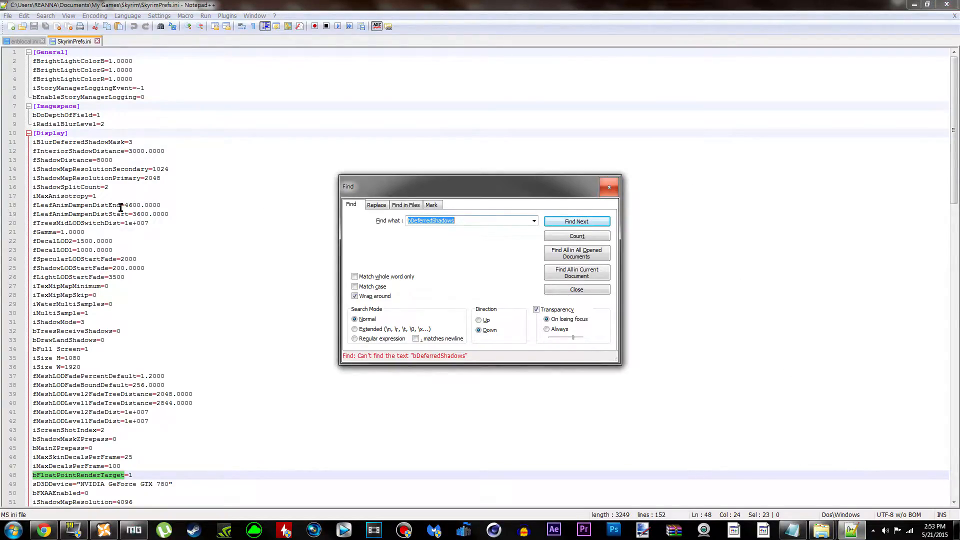
{"action": "left_click", "coordinate": [609, 187]}
Step: Switch to Mod Organizer and find bDeferredShadows in its skyrimprefs.ini to check its value
{"action": "left_click", "coordinate": [137, 529]}
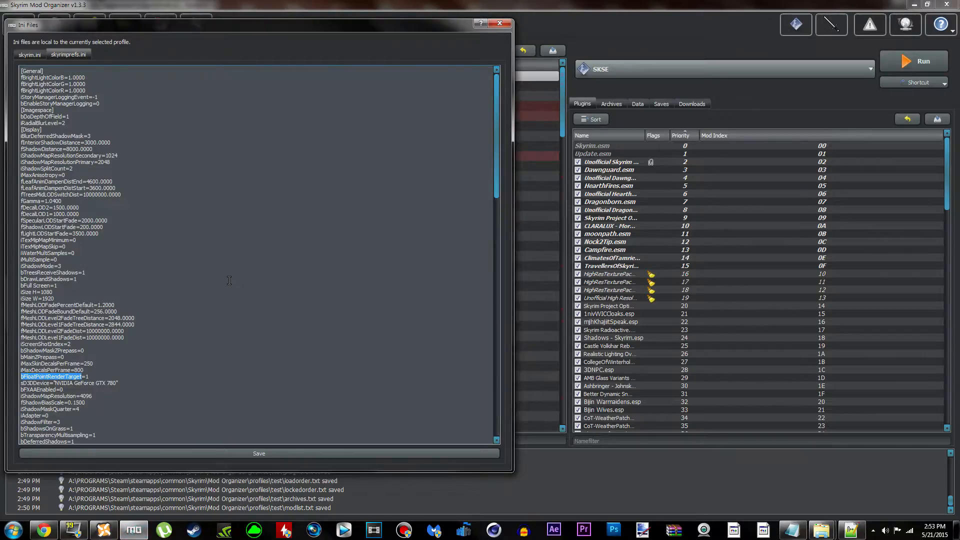
{"action": "key", "text": "ctrl+f"}
{"action": "left_click_drag", "start_coordinate": [276, 173], "coordinate": [197, 176]}
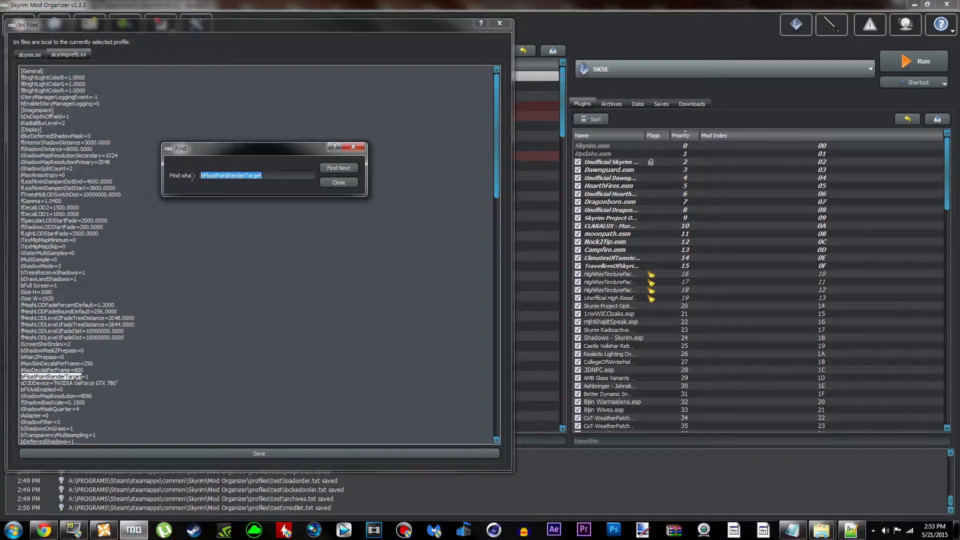
{"action": "key", "text": "ctrl+v"}
{"action": "left_click", "coordinate": [339, 168]}
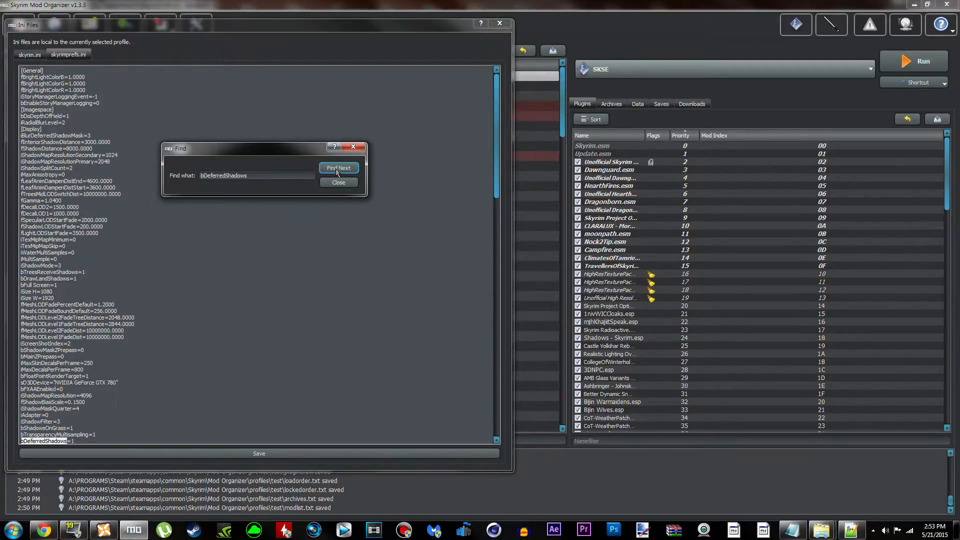
{"action": "left_click", "coordinate": [360, 149]}
Step: Copy bTreesReceiveShadows from the mod page in Chrome and search for it in SkyrimPrefs.ini in Notepad++
{"action": "left_click", "coordinate": [44, 530]}
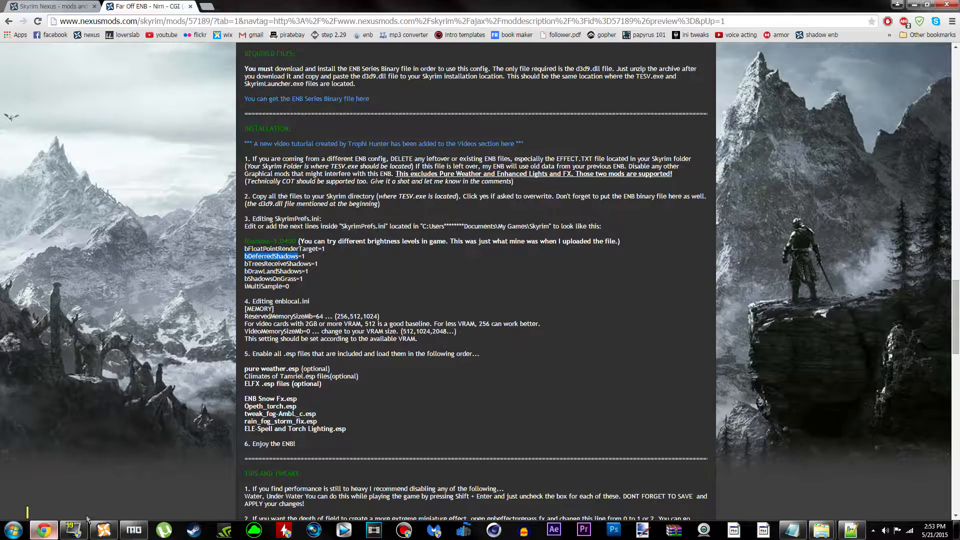
{"action": "double_click", "coordinate": [265, 264]}
{"action": "key", "text": "ctrl+c"}
{"action": "left_click", "coordinate": [852, 529]}
{"action": "key", "text": "ctrl+f"}
{"action": "key", "text": "ctrl+v"}
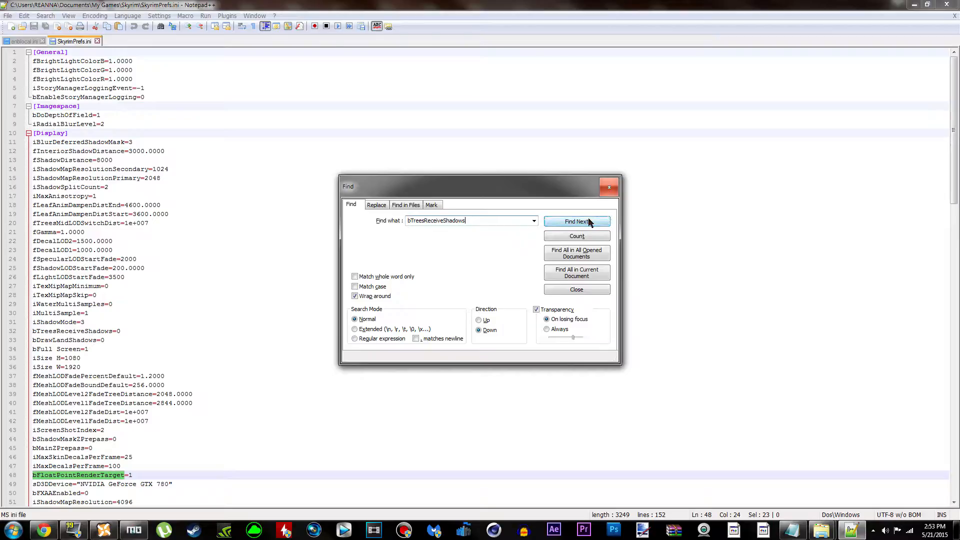
{"action": "left_click", "coordinate": [589, 222]}
{"action": "left_click", "coordinate": [609, 187]}
Step: Switch to Mod Organizer and locate the bTreesReceiveShadows line in its skyrimprefs.ini to check its value
{"action": "left_click", "coordinate": [133, 529]}
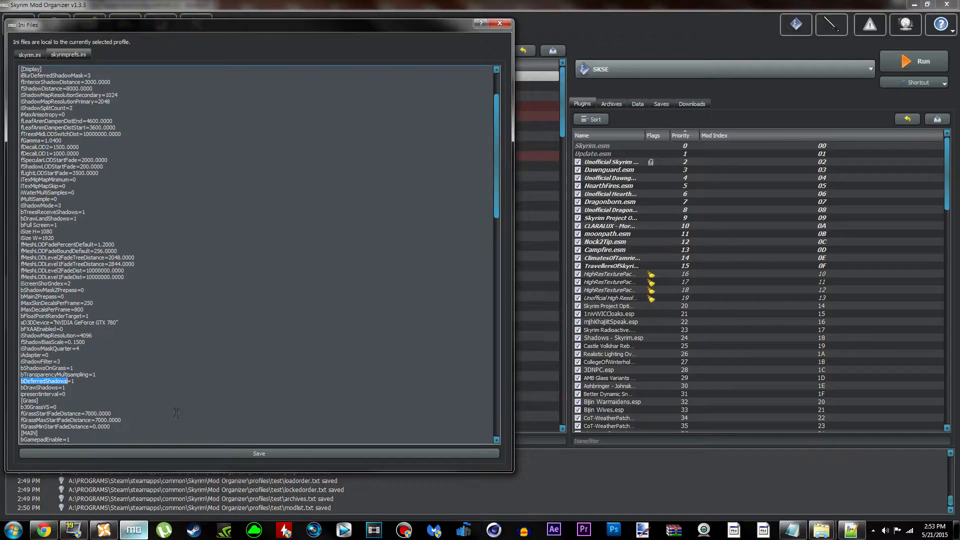
{"action": "key", "text": "ctrl+f"}
{"action": "left_click_drag", "start_coordinate": [249, 179], "coordinate": [178, 174]}
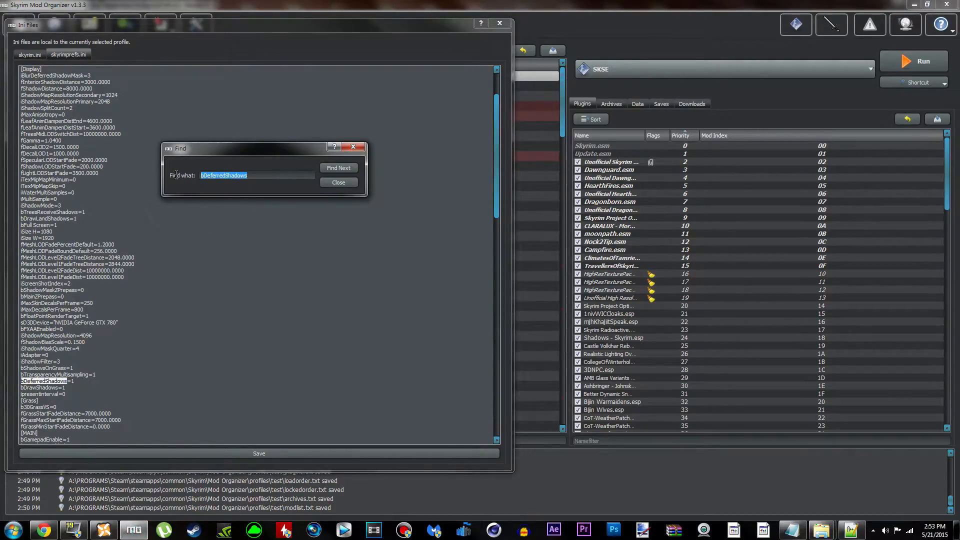
{"action": "key", "text": "ctrl+v"}
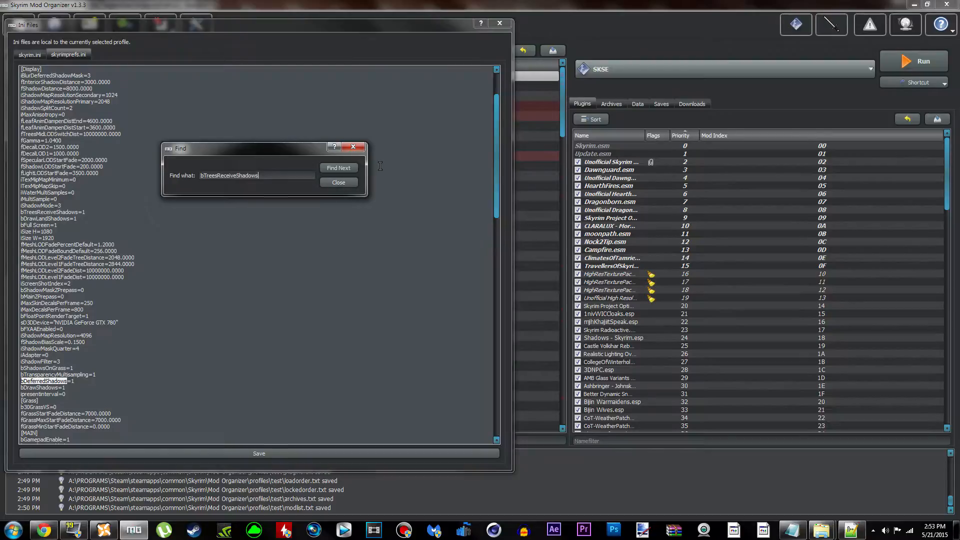
{"action": "left_click", "coordinate": [353, 147]}
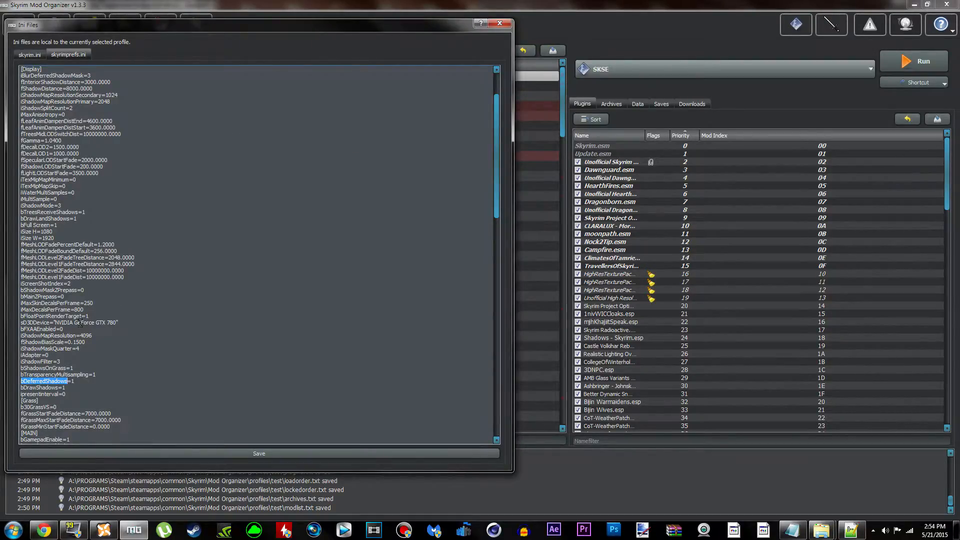
{"action": "left_click_drag", "start_coordinate": [87, 212], "coordinate": [20, 212]}
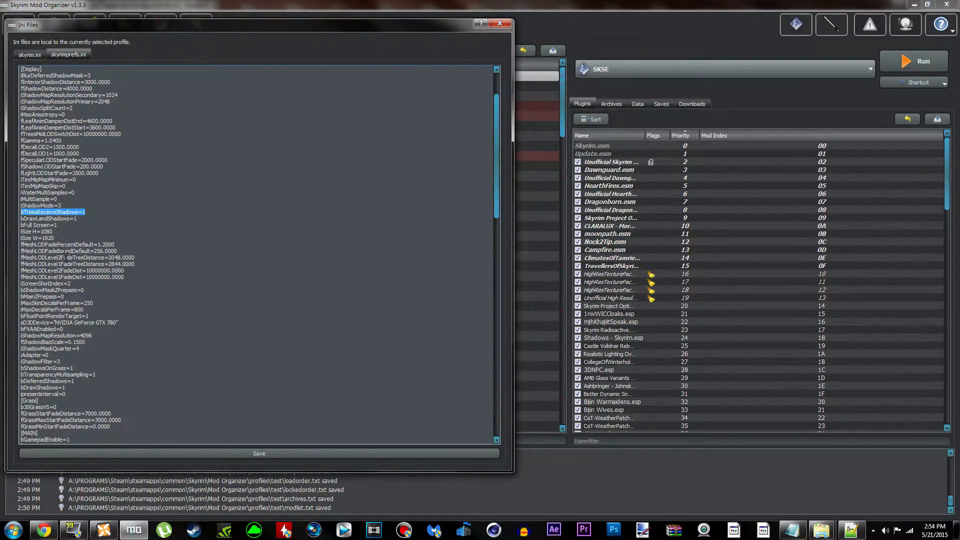
Step: Copy bDrawLandShadows from the mod page in Chrome and search for it in SkyrimPrefs.ini in Notepad++
{"action": "left_click", "coordinate": [44, 530]}
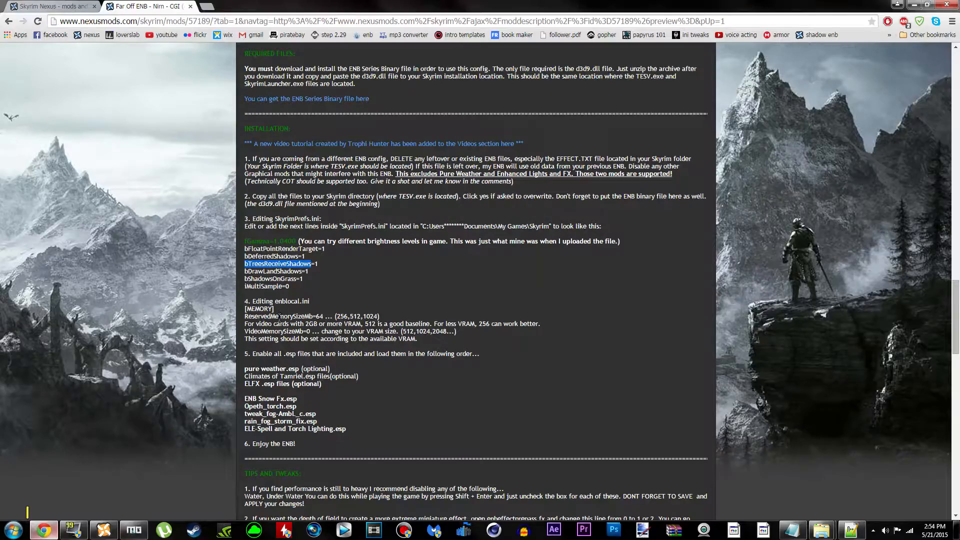
{"action": "double_click", "coordinate": [288, 271]}
{"action": "key", "text": "ctrl+c"}
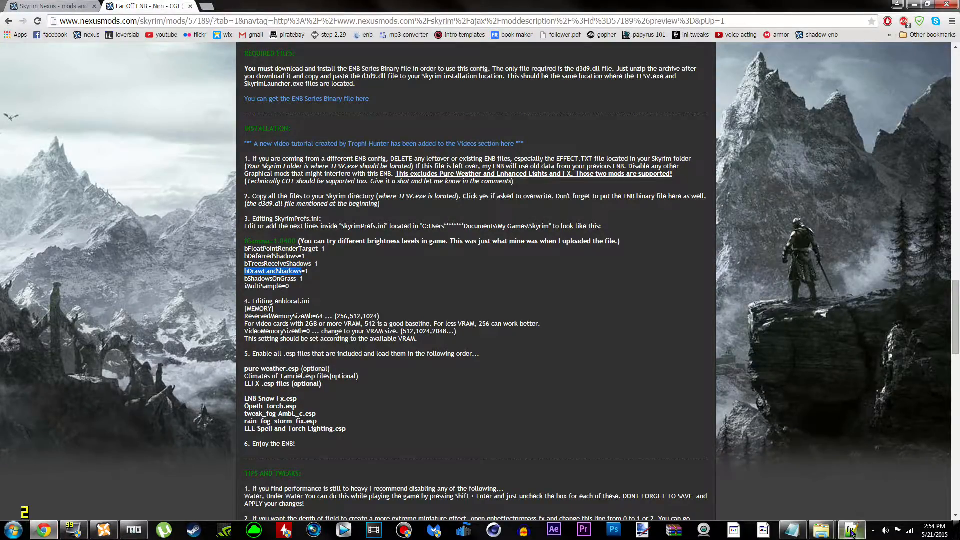
{"action": "left_click", "coordinate": [850, 529]}
{"action": "key", "text": "ctrl+f"}
{"action": "key", "text": "ctrl+v"}
{"action": "left_click", "coordinate": [576, 221]}
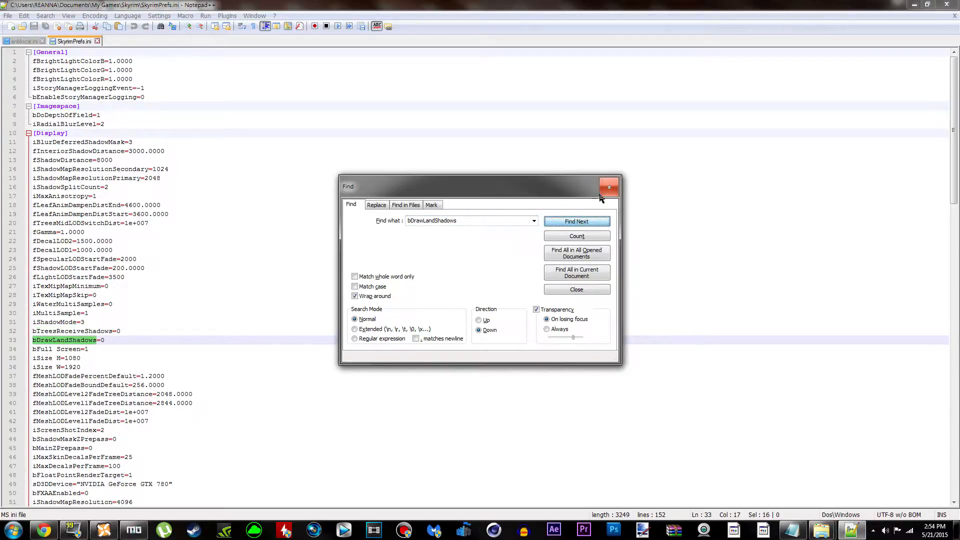
{"action": "left_click", "coordinate": [609, 187]}
Step: Switch to Mod Organizer and find bDrawLandShadows in its skyrimprefs.ini to check its value
{"action": "left_click", "coordinate": [134, 535]}
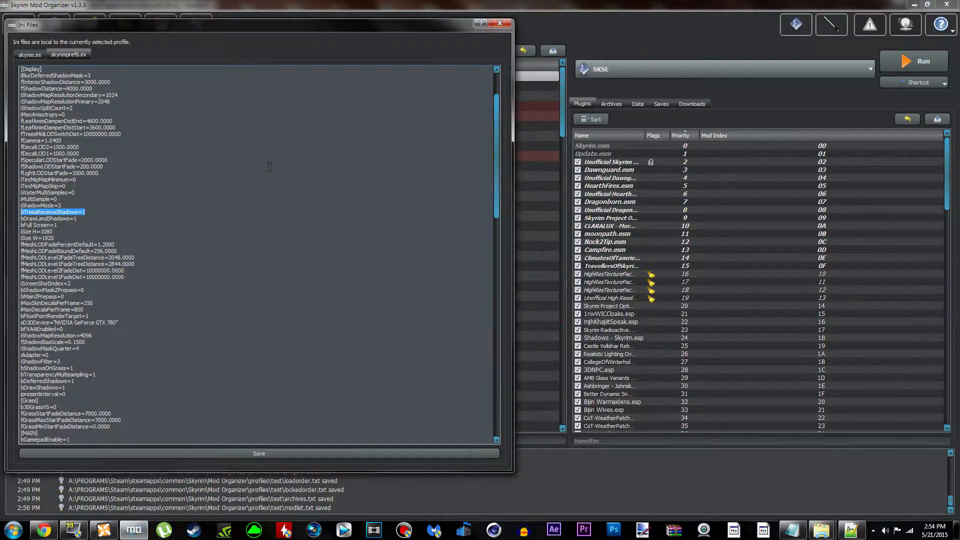
{"action": "double_click", "coordinate": [283, 170]}
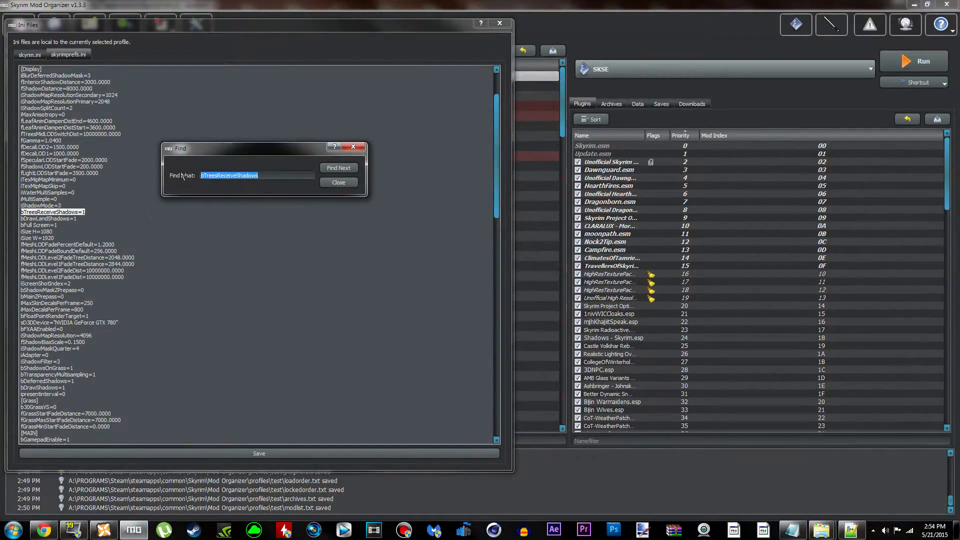
{"action": "key", "text": "ctrl+v"}
{"action": "left_click", "coordinate": [345, 171]}
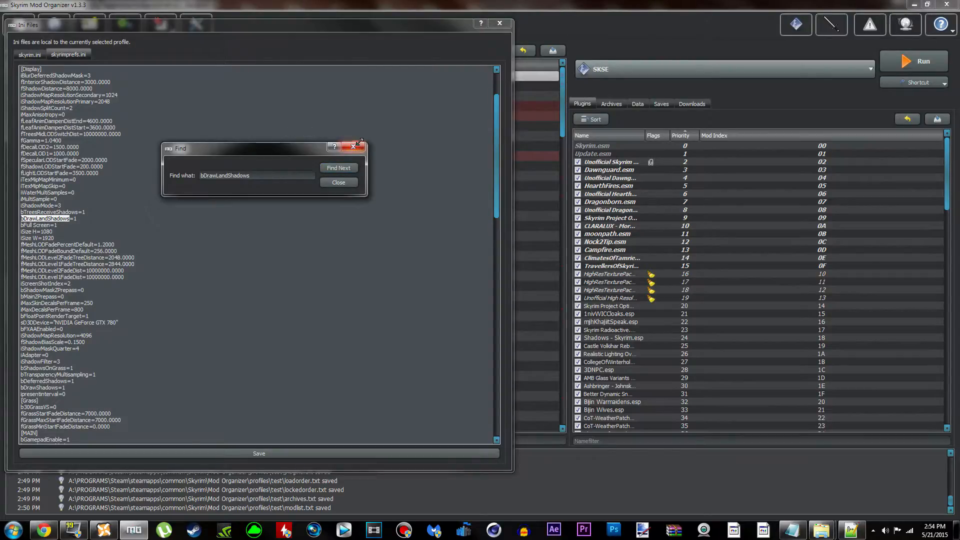
{"action": "left_click", "coordinate": [352, 146]}
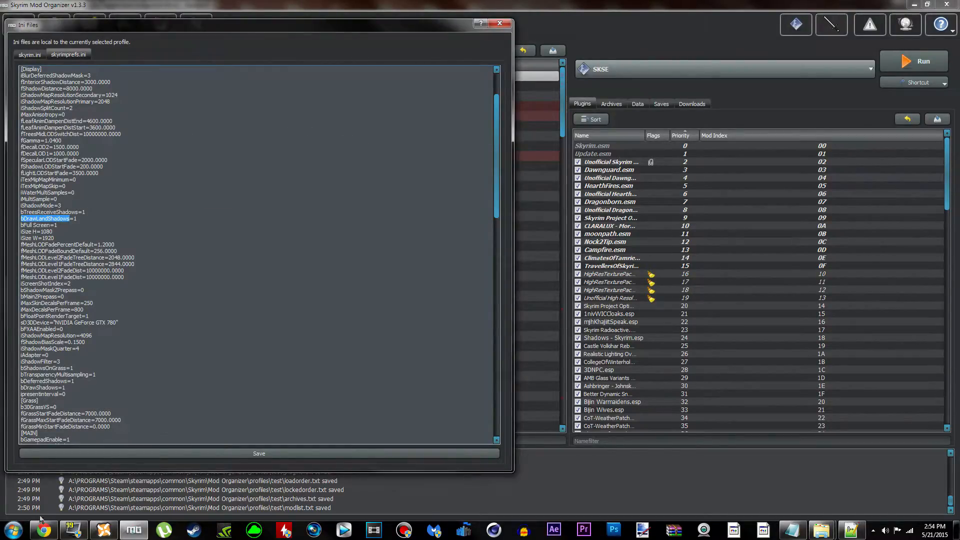
Step: Copy bShadowsOnGrass from the mod page in Chrome and search for it in SkyrimPrefs.ini in Notepad++
{"action": "left_click", "coordinate": [43, 530]}
{"action": "double_click", "coordinate": [267, 280]}
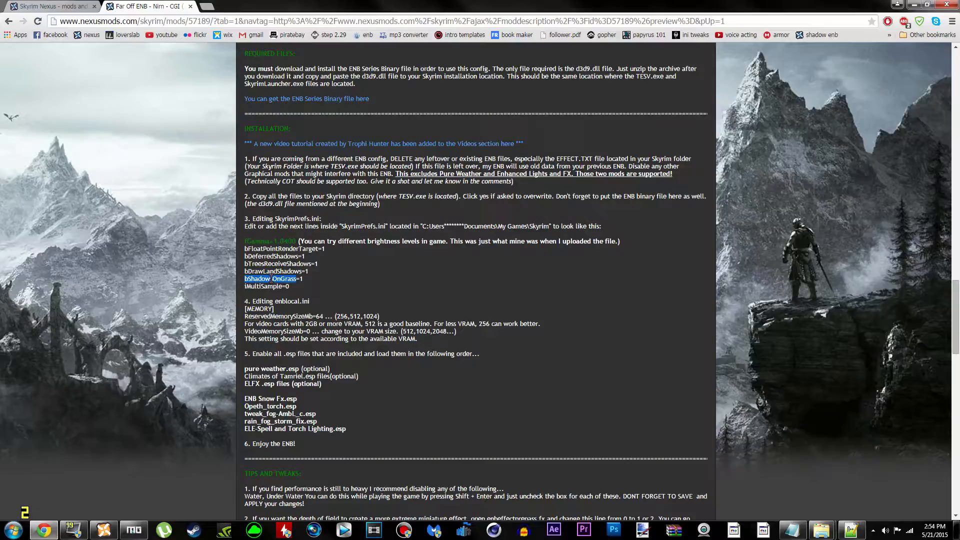
{"action": "key", "text": "ctrl+c"}
{"action": "left_click", "coordinate": [850, 529]}
{"action": "key", "text": "ctrl+f"}
{"action": "key", "text": "ctrl+v"}
{"action": "left_click", "coordinate": [580, 221]}
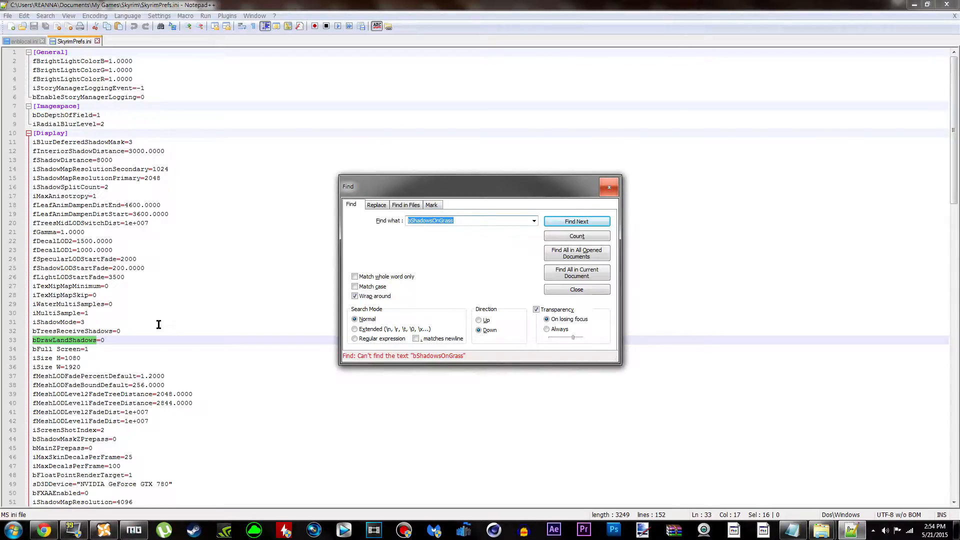
{"action": "left_click_drag", "start_coordinate": [470, 186], "coordinate": [416, 140]}
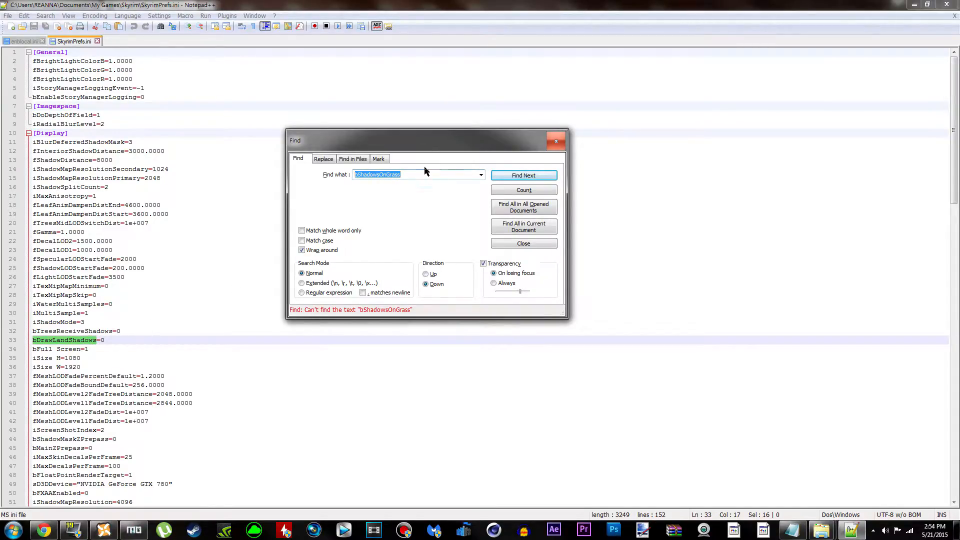
{"action": "left_click", "coordinate": [555, 141]}
Step: Switch to Mod Organizer and find bShadowsOnGrass in its skyrimprefs.ini to check its value
{"action": "left_click", "coordinate": [133, 530]}
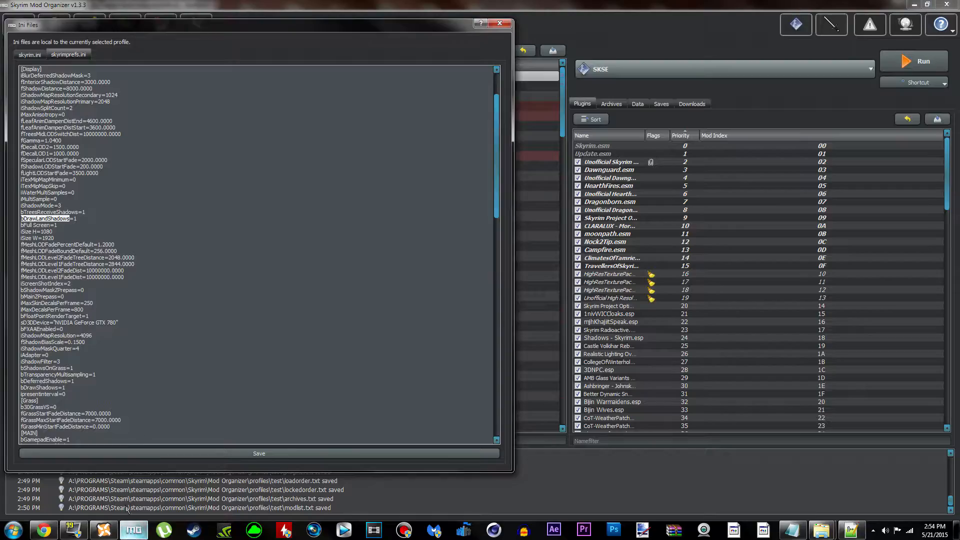
{"action": "key", "text": "ctrl+f"}
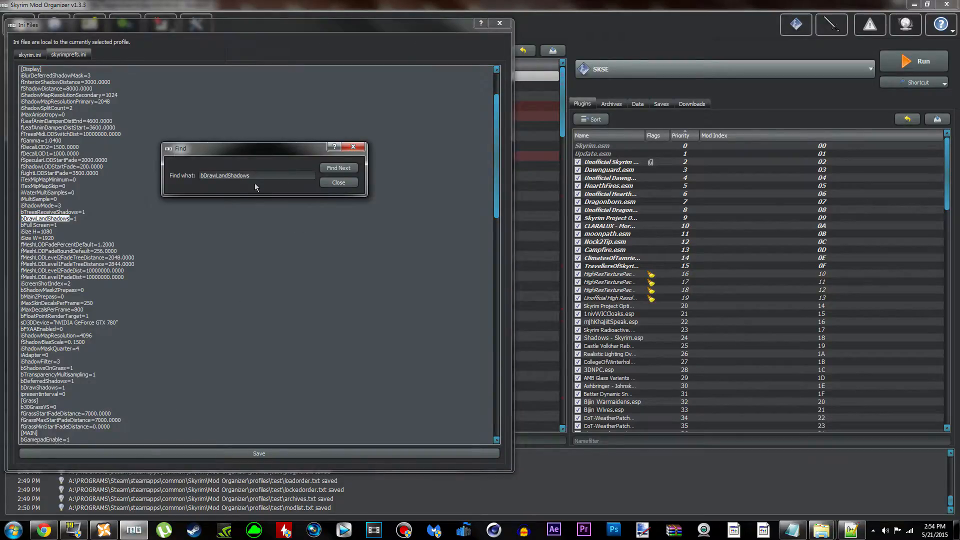
{"action": "key", "text": "ctrl+v"}
{"action": "left_click", "coordinate": [338, 168]}
{"action": "left_click", "coordinate": [358, 147]}
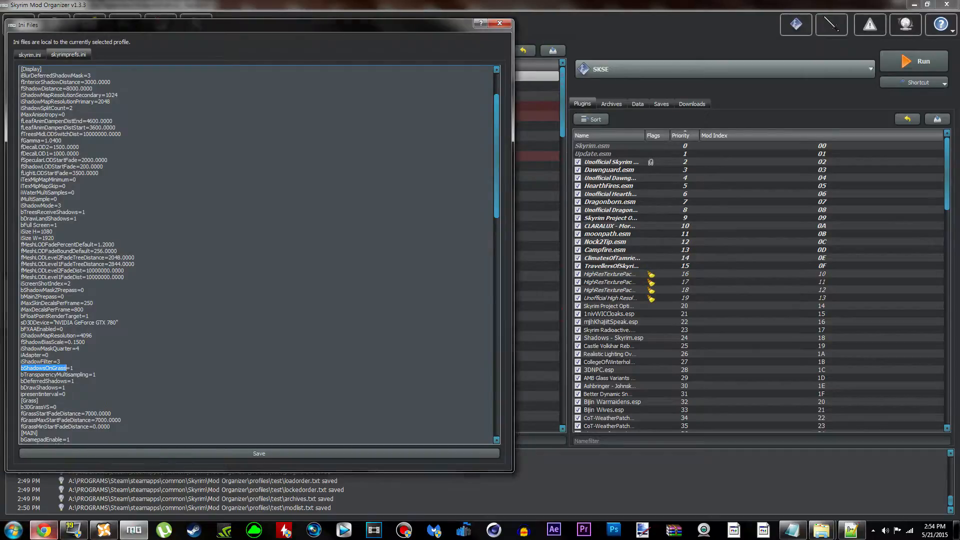
Step: Copy iMultiSample from the mod page in Chrome and search for it in SkyrimPrefs.ini in Notepad++
{"action": "left_click", "coordinate": [44, 529]}
{"action": "double_click", "coordinate": [259, 286]}
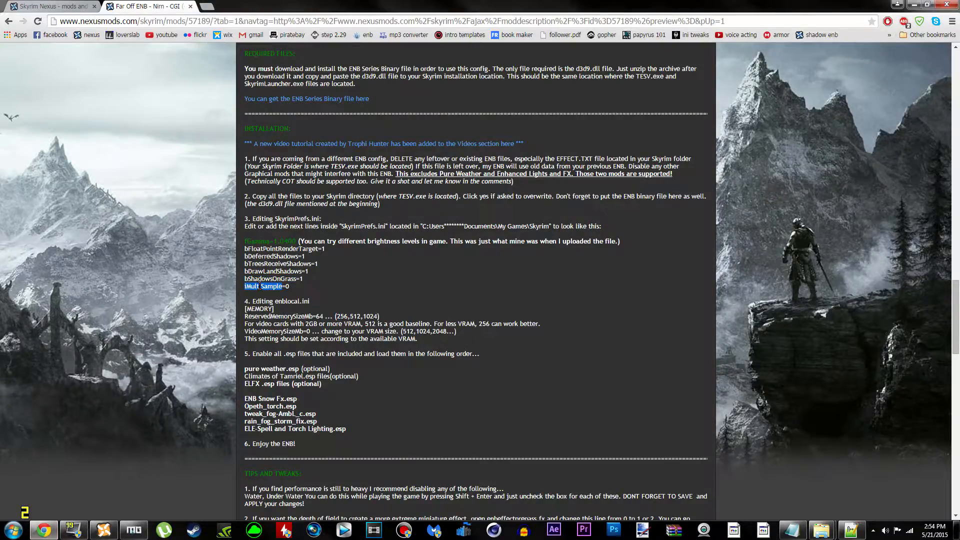
{"action": "key", "text": "ctrl+c"}
{"action": "left_click", "coordinate": [850, 529]}
{"action": "key", "text": "ctrl+f"}
{"action": "key", "text": "ctrl+v"}
{"action": "left_click", "coordinate": [524, 175]}
{"action": "left_click", "coordinate": [556, 142]}
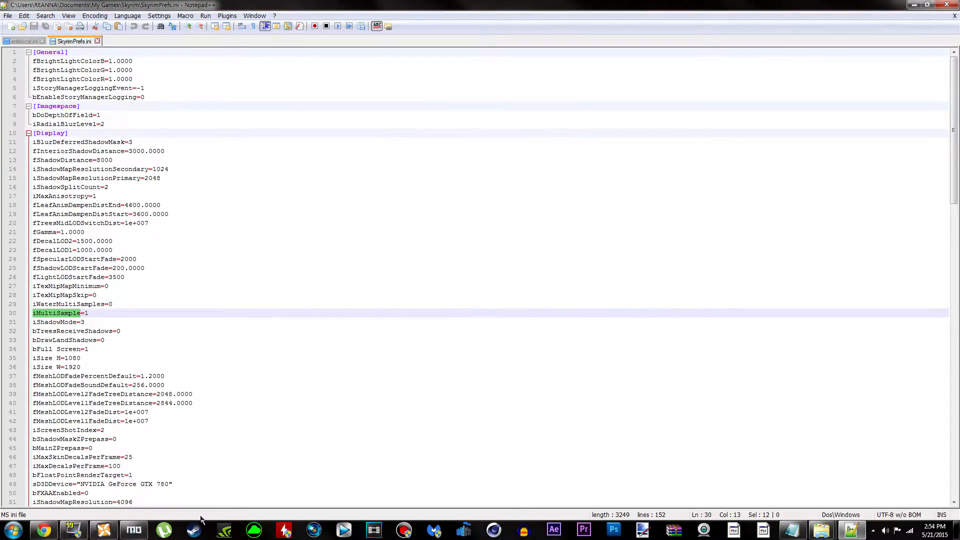
Step: Locate the iMultiSample line in Mod Organizer's skyrimprefs.ini and compare its value with the mod page in Chrome
{"action": "left_click", "coordinate": [134, 529]}
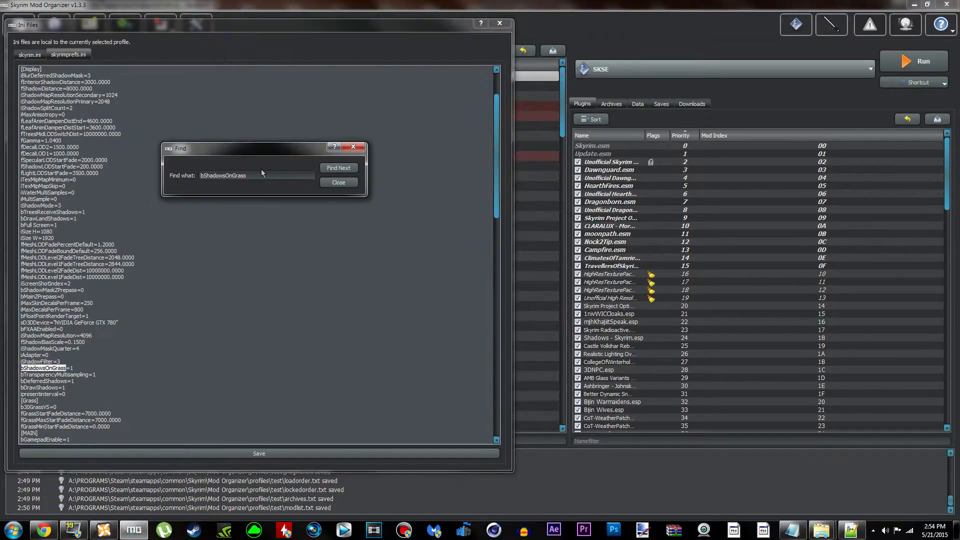
{"action": "left_click_drag", "start_coordinate": [263, 174], "coordinate": [198, 169]}
{"action": "key", "text": "ctrl+v"}
{"action": "left_click", "coordinate": [365, 149]}
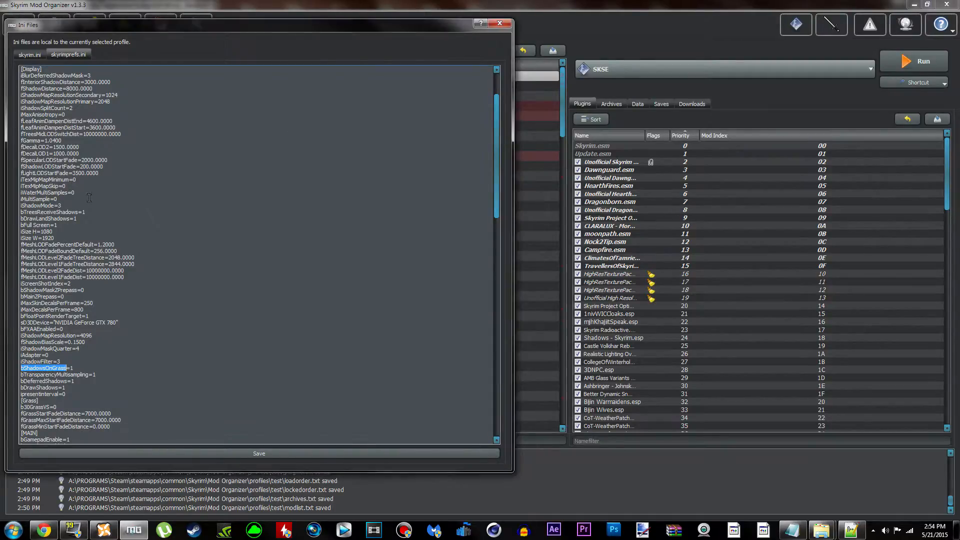
{"action": "left_click_drag", "start_coordinate": [58, 199], "coordinate": [6, 198]}
{"action": "left_click", "coordinate": [43, 530]}
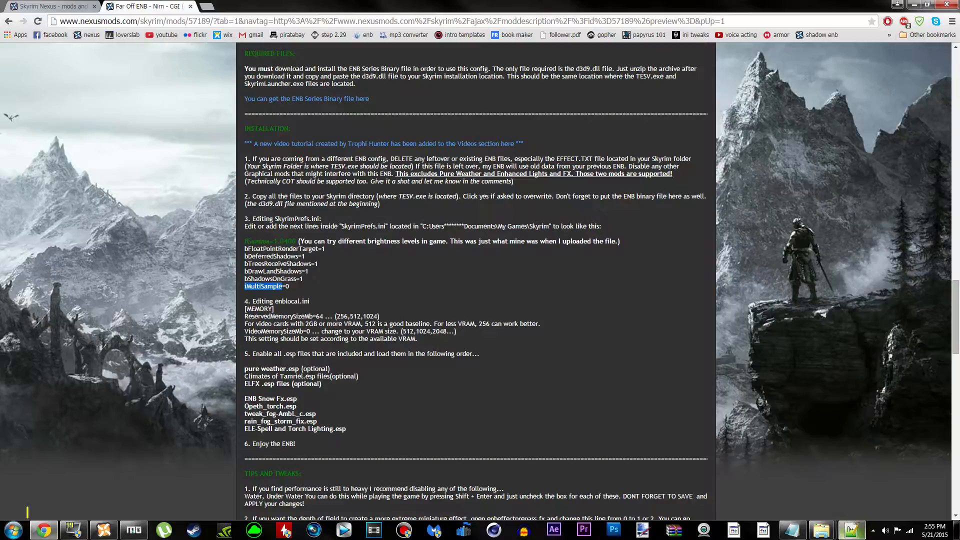
Step: Switch back to Mod Organizer, save skyrimprefs.ini and close the ini editor
{"action": "left_click", "coordinate": [134, 529]}
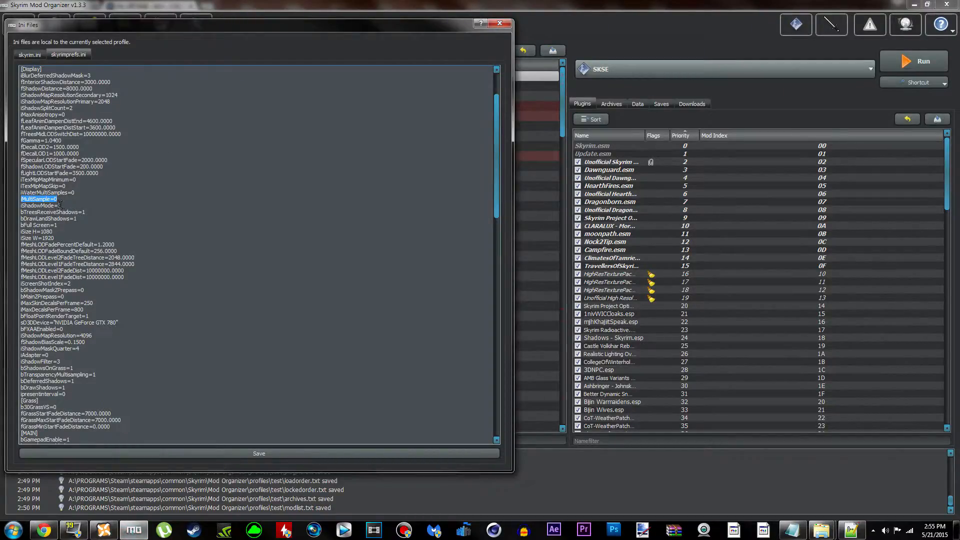
{"action": "left_click", "coordinate": [226, 457]}
{"action": "left_click", "coordinate": [499, 23]}
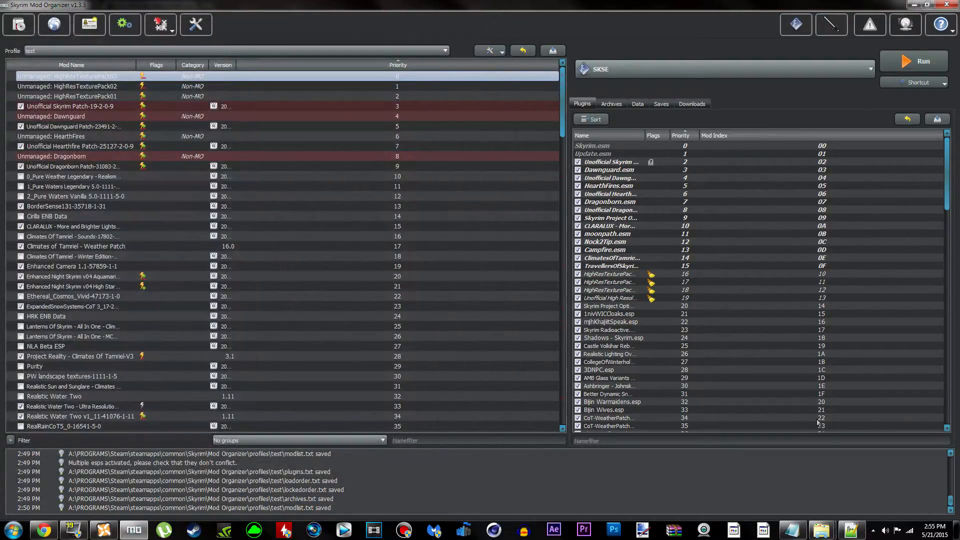
Step: Close Notepad++ with SkyrimPrefs.ini and the My Games\Skyrim folder window
{"action": "left_click", "coordinate": [850, 530]}
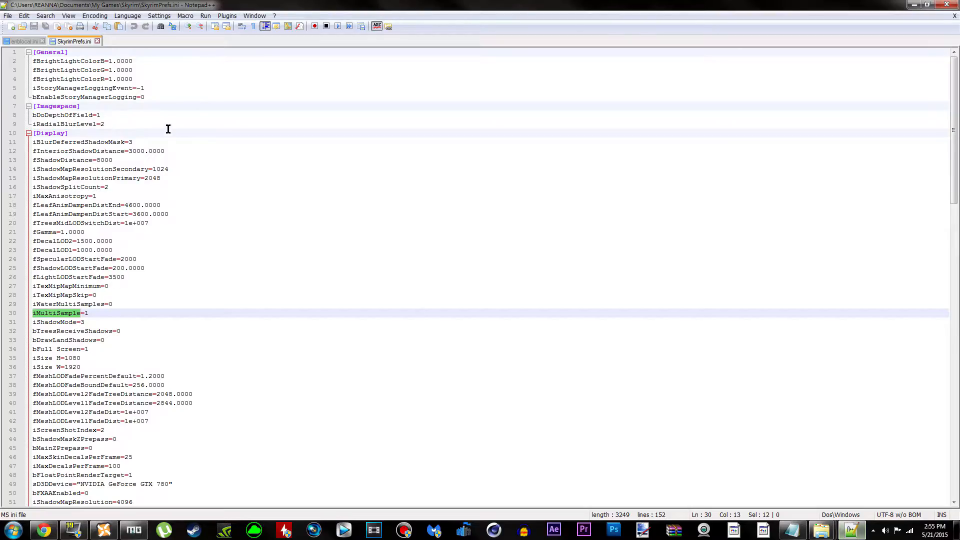
{"action": "left_click", "coordinate": [8, 16]}
{"action": "left_click", "coordinate": [306, 61]}
{"action": "left_click", "coordinate": [947, 4]}
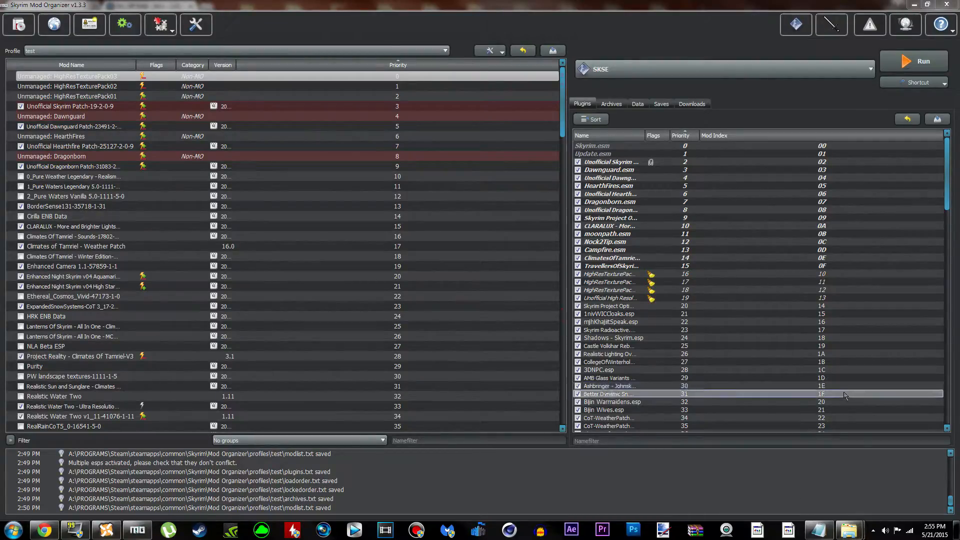
{"action": "mouse_move", "coordinate": [843, 535]}
{"action": "left_click", "coordinate": [783, 479]}
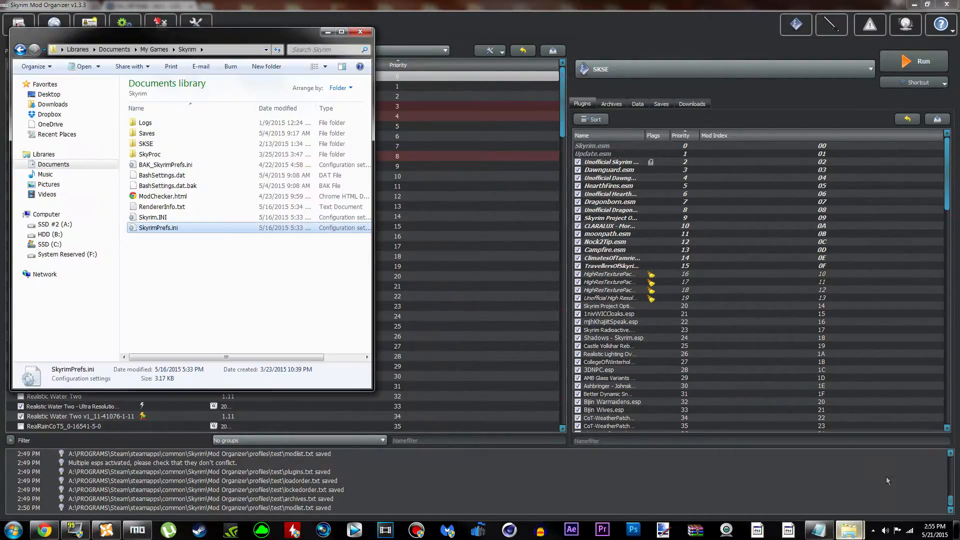
{"action": "left_click", "coordinate": [377, 29]}
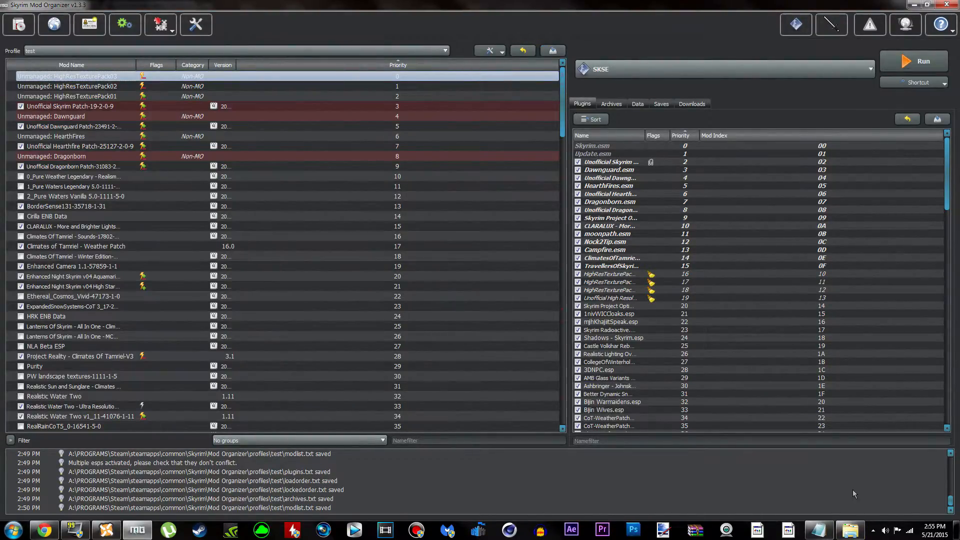
Step: Open enblocal.ini from the steamapps\common\Skyrim folder in Notepad++
{"action": "left_click", "coordinate": [849, 530]}
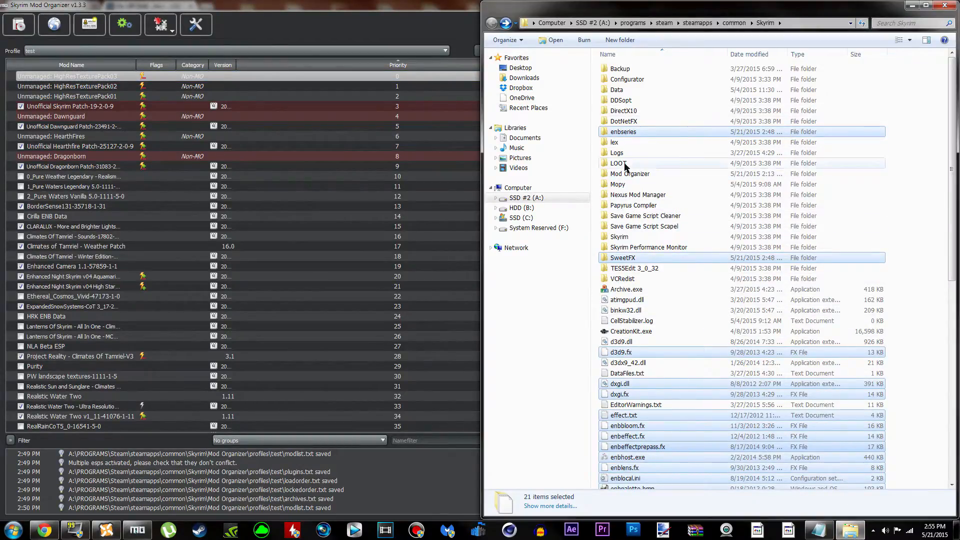
{"action": "scroll", "coordinate": [773, 299], "scroll_direction": "down", "scroll_amount": 5}
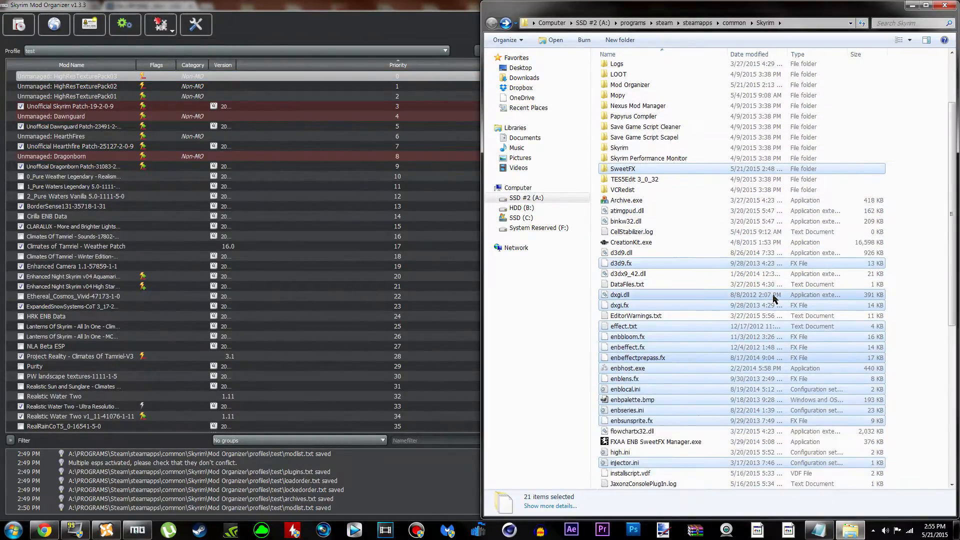
{"action": "left_click", "coordinate": [695, 327]}
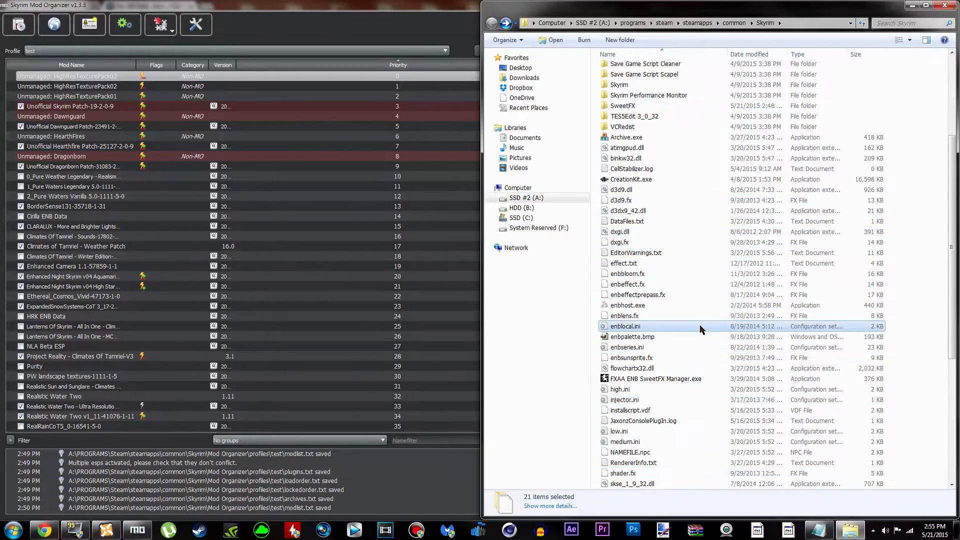
{"action": "right_click", "coordinate": [665, 331]}
{"action": "left_click", "coordinate": [710, 161]}
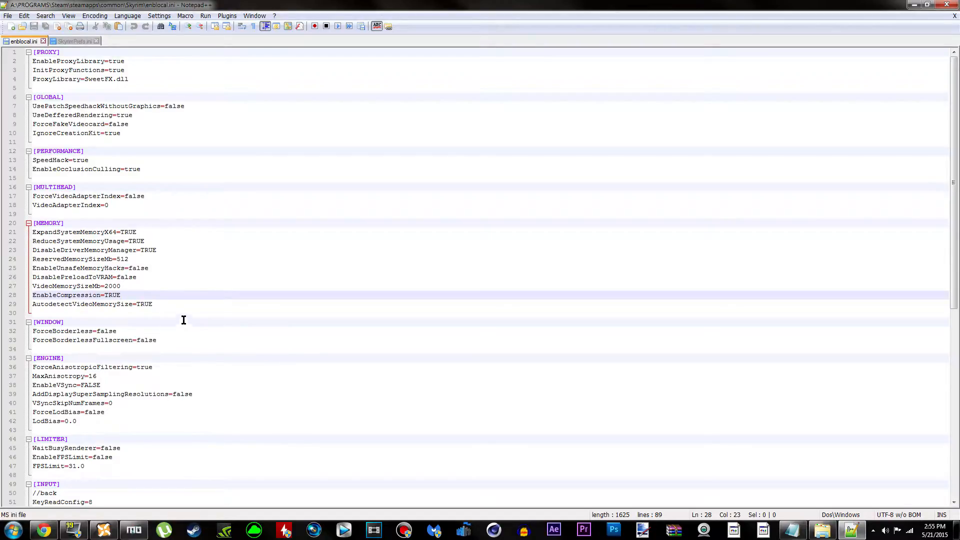
Step: Examine the ReservedMemorySizeMb and VideoMemorySizeMb lines in the [MEMORY] section of enblocal.ini
{"action": "left_click_drag", "start_coordinate": [131, 260], "coordinate": [22, 258]}
{"action": "left_click_drag", "start_coordinate": [127, 286], "coordinate": [23, 283]}
{"action": "left_click", "coordinate": [136, 259]}
{"action": "left_click", "coordinate": [127, 286]}
{"action": "left_click", "coordinate": [137, 260]}
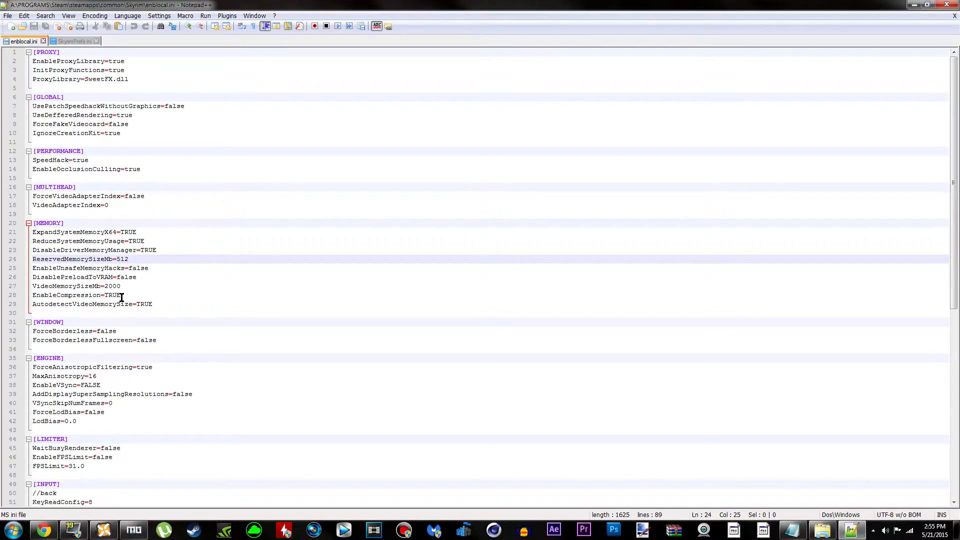
{"action": "key", "text": "Down"}
{"action": "key", "text": "Down"}
{"action": "key", "text": "Down"}
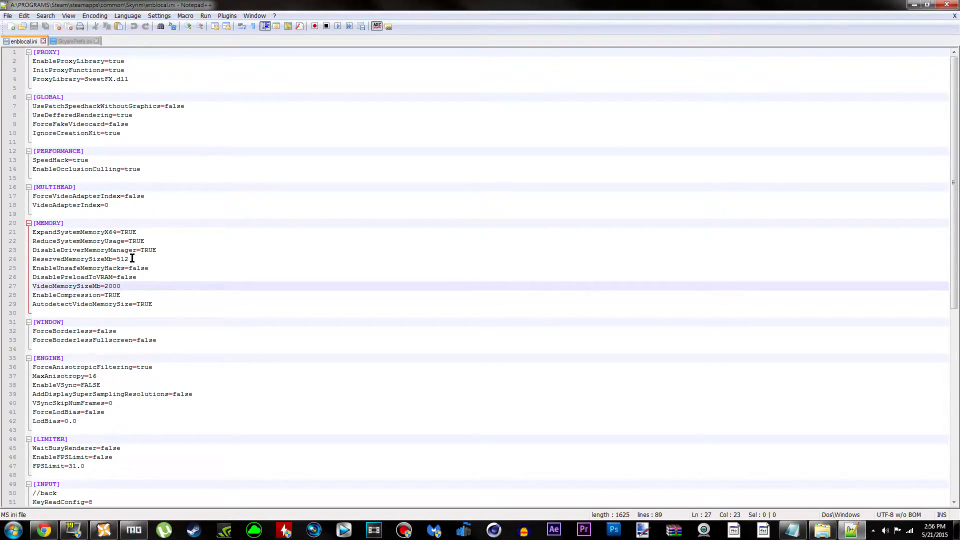
{"action": "left_click", "coordinate": [132, 258]}
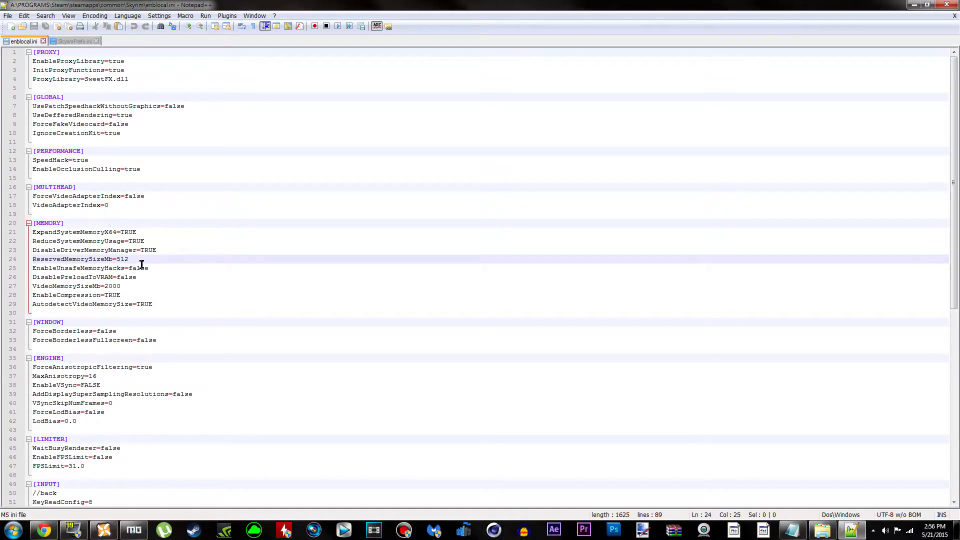
{"action": "left_click", "coordinate": [133, 285]}
{"action": "left_click", "coordinate": [138, 258]}
{"action": "left_click", "coordinate": [128, 286]}
{"action": "left_click", "coordinate": [133, 257]}
{"action": "left_click", "coordinate": [133, 286]}
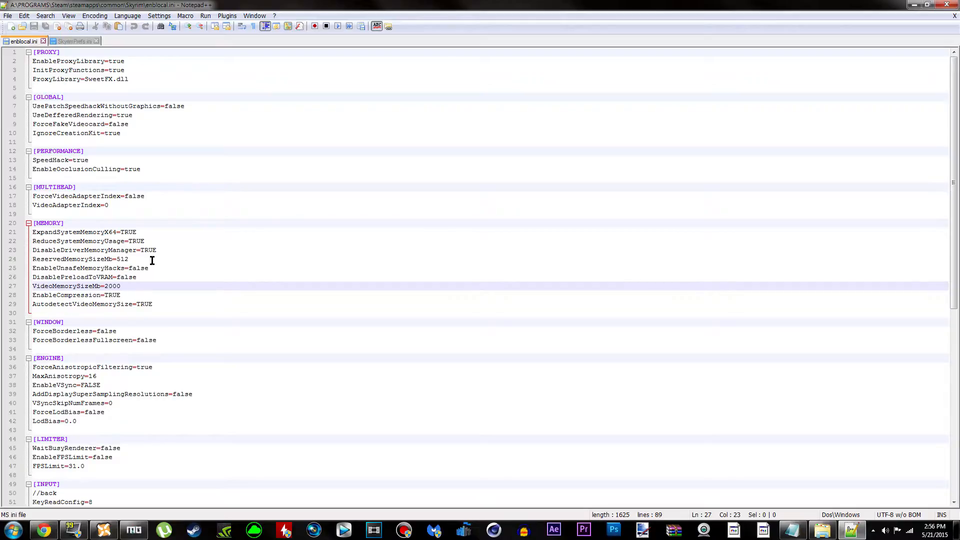
{"action": "left_click", "coordinate": [133, 260]}
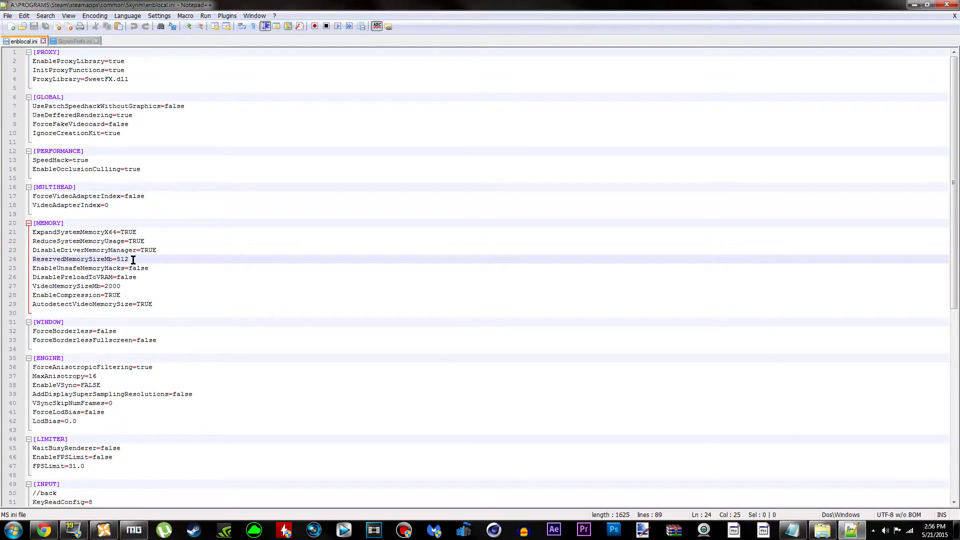
Step: Try the values 256, 512 and 1024 for ReservedMemorySizeMb in the [MEMORY] section
{"action": "left_click_drag", "start_coordinate": [133, 260], "coordinate": [121, 260]}
{"action": "left_click", "coordinate": [145, 259]}
{"action": "key", "text": "BackSpace"}
{"action": "key", "text": "BackSpace"}
{"action": "key", "text": "BackSpace"}
{"action": "type", "text": "25"}
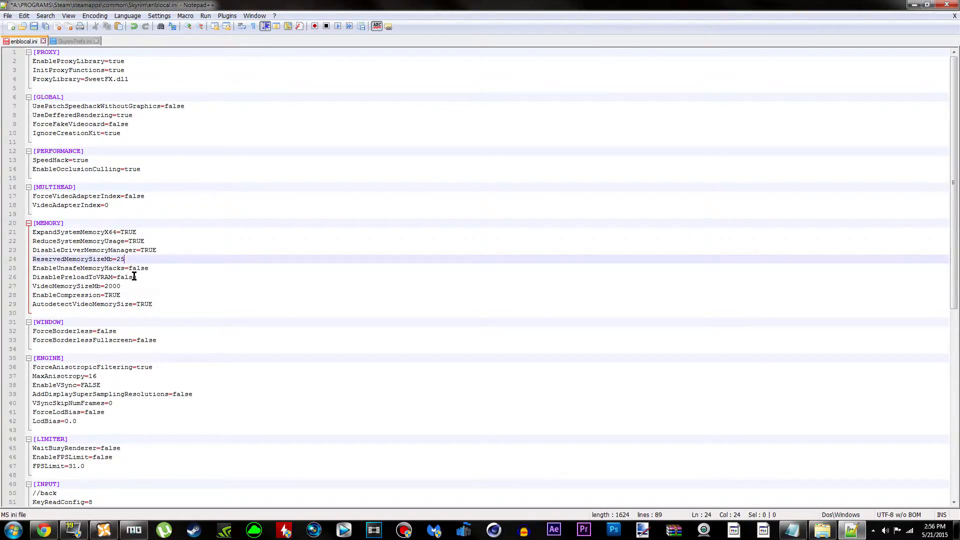
{"action": "type", "text": "6512"}
{"action": "key", "text": "BackSpace"}
{"action": "key", "text": "BackSpace"}
{"action": "key", "text": "BackSpace"}
{"action": "type", "text": "256"}
{"action": "key", "text": "BackSpace"}
{"action": "key", "text": "BackSpace"}
{"action": "key", "text": "BackSpace"}
{"action": "type", "text": "1"}
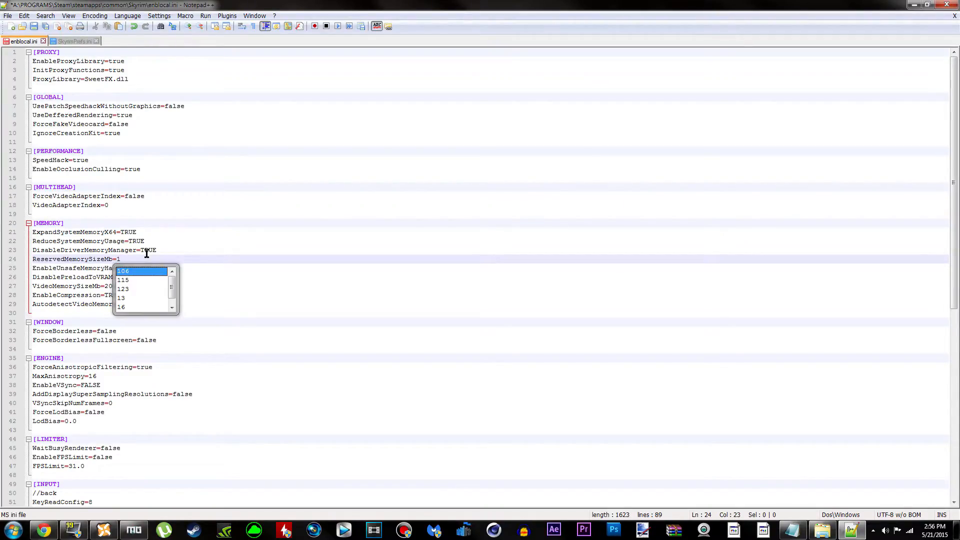
{"action": "type", "text": "024"}
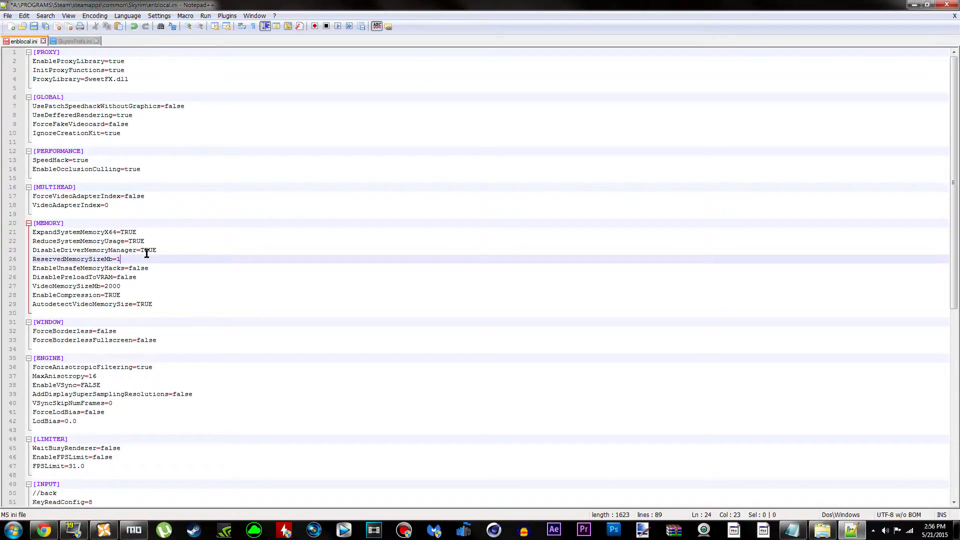
Step: Set ReservedMemorySizeMb to 512 in the [MEMORY] section of enblocal.ini
{"action": "key", "text": "BackSpace"}
{"action": "type", "text": "5"}
{"action": "left_click_drag", "start_coordinate": [131, 259], "coordinate": [33, 256]}
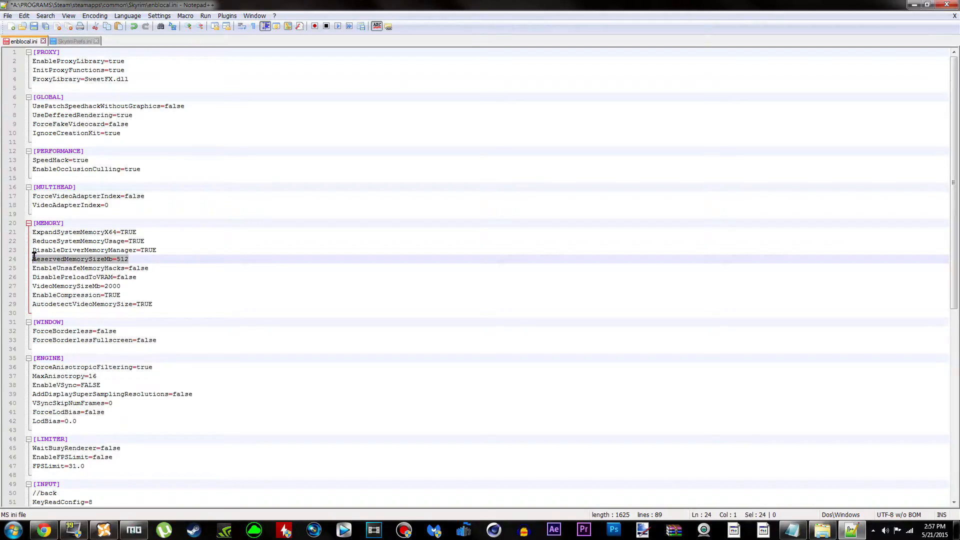
{"action": "left_click", "coordinate": [142, 260]}
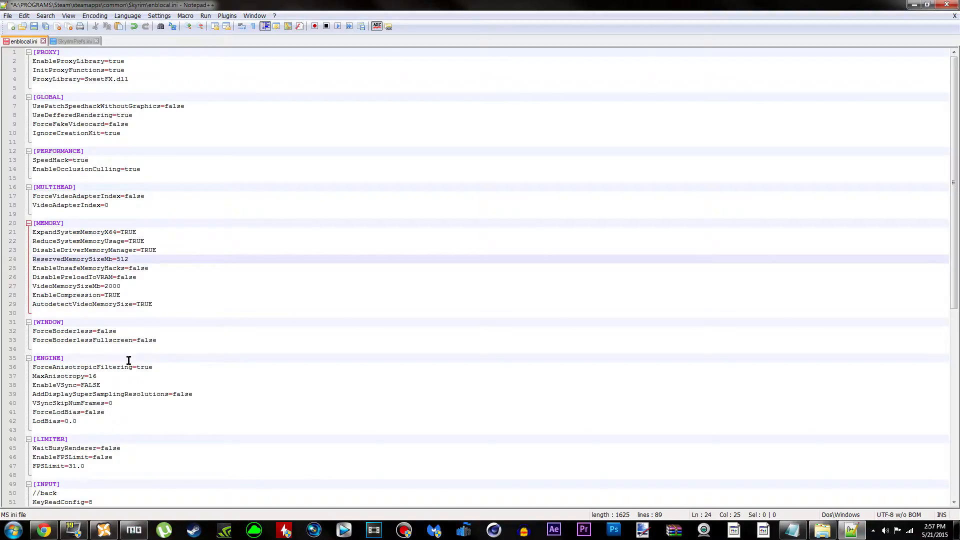
Step: Set VideoMemorySizeMb to 3072 in the [MEMORY] section of enblocal.ini
{"action": "left_click_drag", "start_coordinate": [126, 288], "coordinate": [27, 285]}
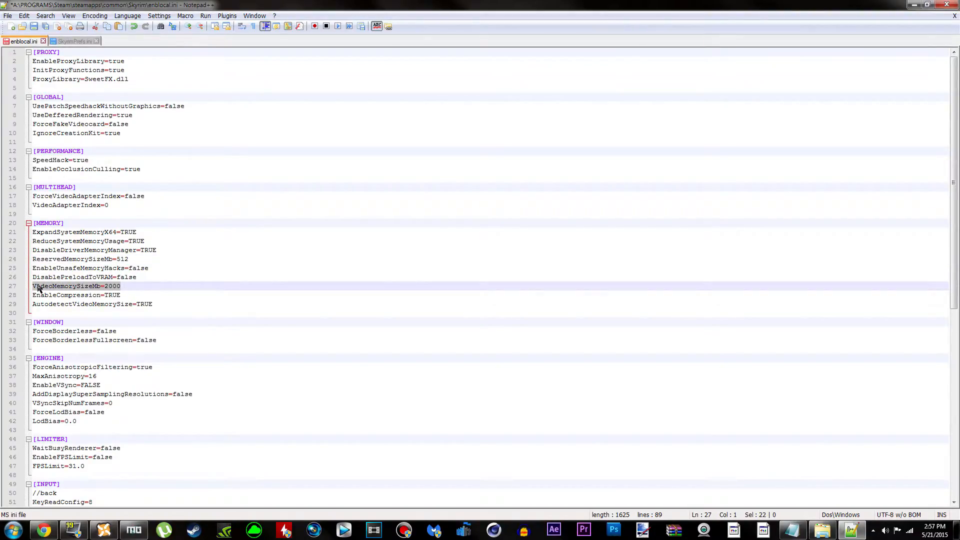
{"action": "left_click", "coordinate": [135, 286]}
{"action": "key", "text": "BackSpace"}
{"action": "key", "text": "BackSpace"}
{"action": "key", "text": "BackSpace"}
{"action": "key", "text": "BackSpace"}
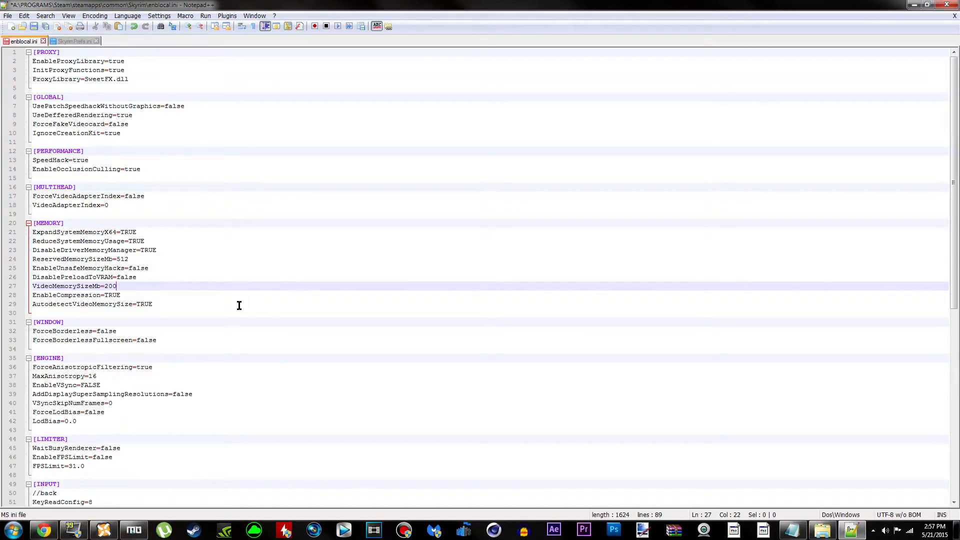
{"action": "type", "text": "307"}
Step: Try alternative VideoMemorySizeMb values such as 1024 in the [MEMORY] section
{"action": "key", "text": "shift+Left"}
{"action": "key", "text": "shift+Left"}
{"action": "key", "text": "shift+Left"}
{"action": "key", "text": "shift+Left"}
{"action": "key", "text": "shift+Left"}
{"action": "key", "text": "shift+Left"}
{"action": "key", "text": "shift+Left"}
{"action": "key", "text": "shift+Left"}
{"action": "key", "text": "shift+Left"}
{"action": "key", "text": "shift+Left"}
{"action": "key", "text": "shift+Left"}
{"action": "key", "text": "shift+Left"}
{"action": "key", "text": "shift+Left"}
{"action": "key", "text": "shift+Left"}
{"action": "key", "text": "shift+Left"}
{"action": "key", "text": "shift+Left"}
{"action": "key", "text": "shift+Left"}
{"action": "key", "text": "shift+Left"}
{"action": "key", "text": "shift+Left"}
{"action": "key", "text": "shift+Left"}
{"action": "left_click", "coordinate": [128, 286]}
{"action": "type", "text": "1024"}
{"action": "type", "text": "40"}
Step: Save enblocal.ini and close Notepad++
{"action": "left_click_drag", "start_coordinate": [134, 289], "coordinate": [103, 261]}
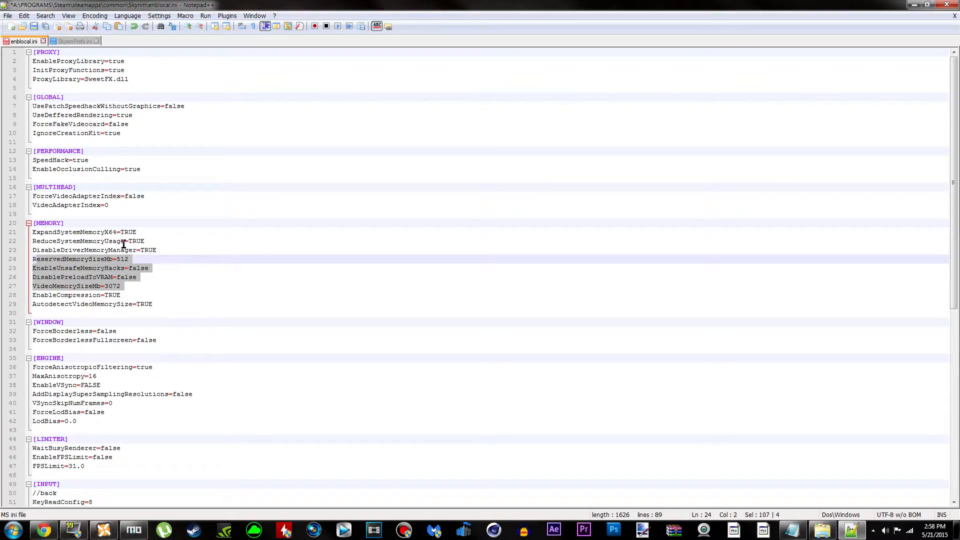
{"action": "left_click", "coordinate": [8, 15]}
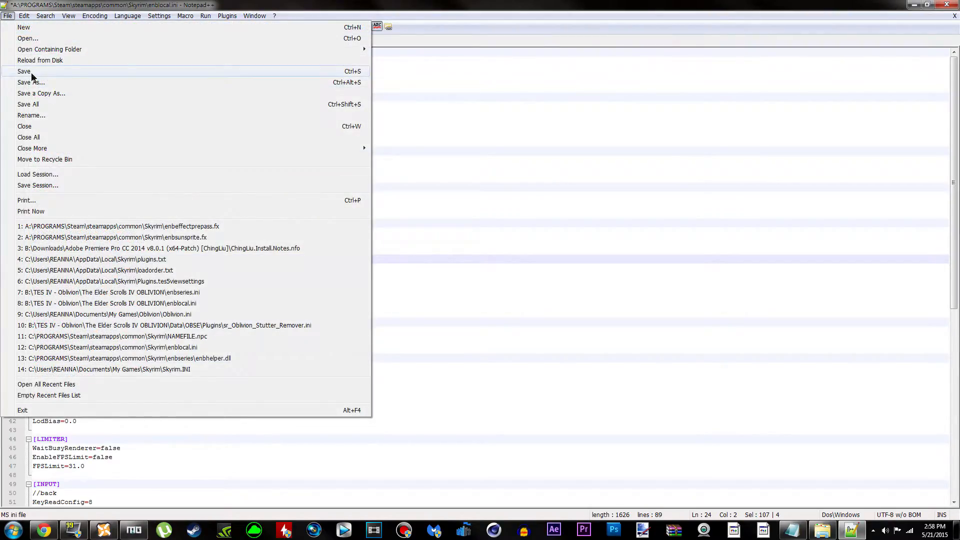
{"action": "left_click", "coordinate": [30, 72]}
{"action": "left_click", "coordinate": [948, 5]}
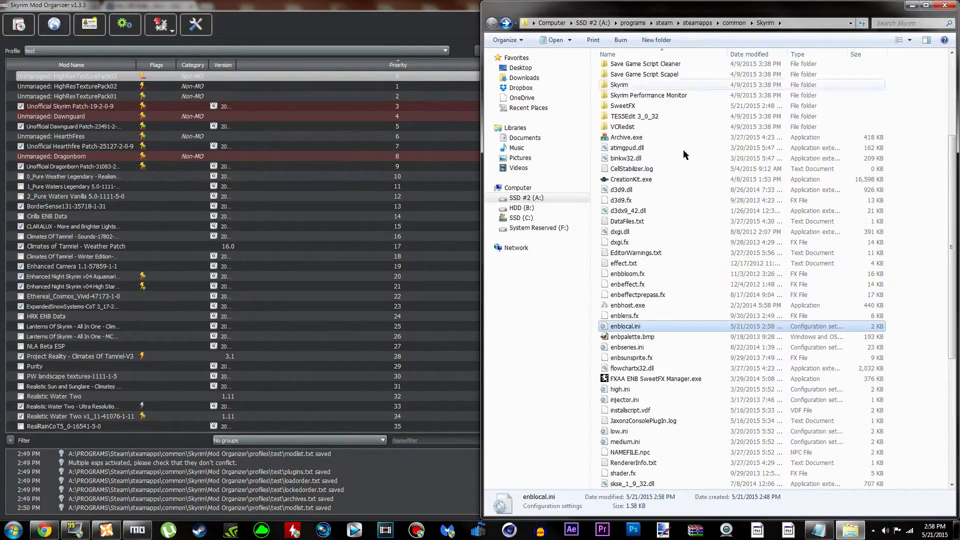
Step: In Mod Organizer, examine the Far Off ENB Data mod and its plugins at the end of the load order, including ENB Snow FX.esp and Opeth_torch.esp
{"action": "double_click", "coordinate": [278, 4]}
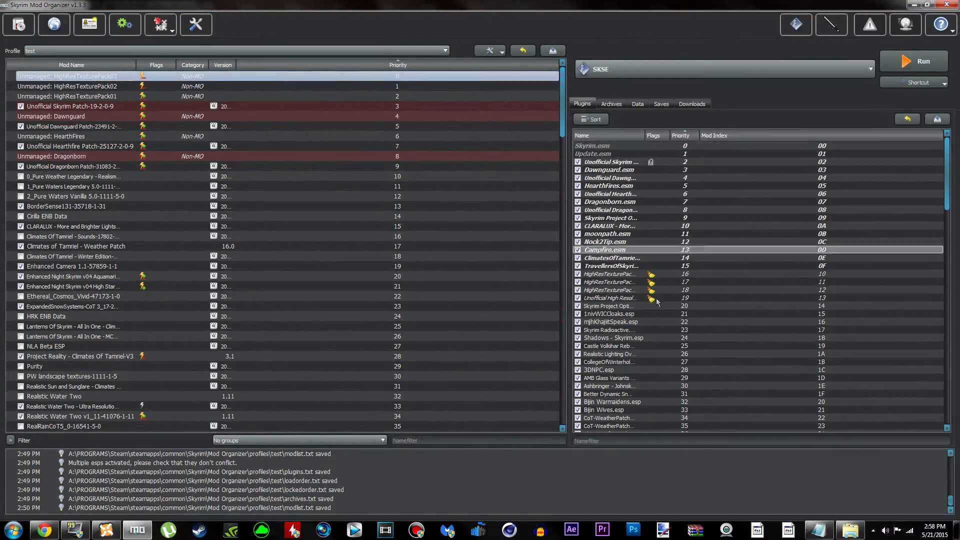
{"action": "left_click", "coordinate": [277, 396]}
{"action": "scroll", "coordinate": [276, 290], "scroll_direction": "down", "scroll_amount": 20}
{"action": "left_click", "coordinate": [293, 316]}
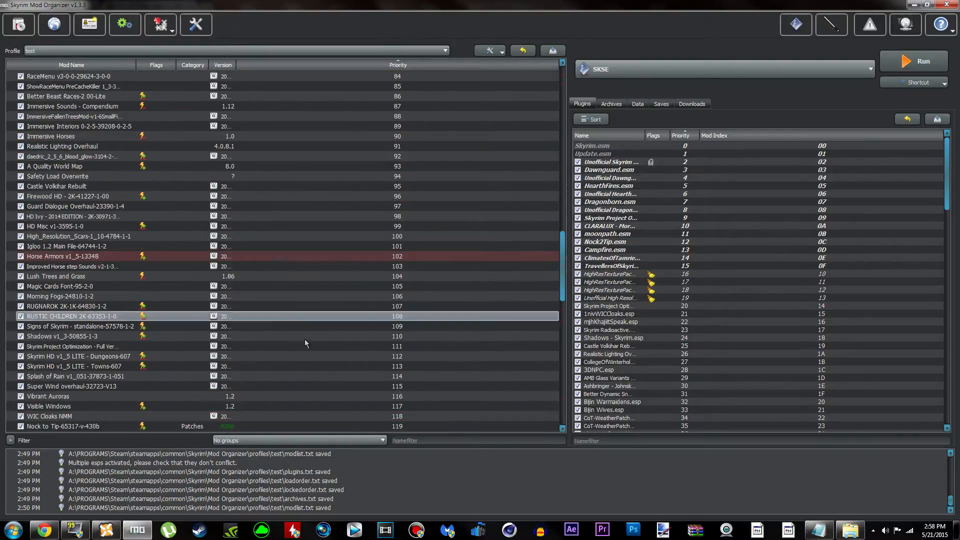
{"action": "scroll", "coordinate": [300, 335], "scroll_direction": "down", "scroll_amount": 20}
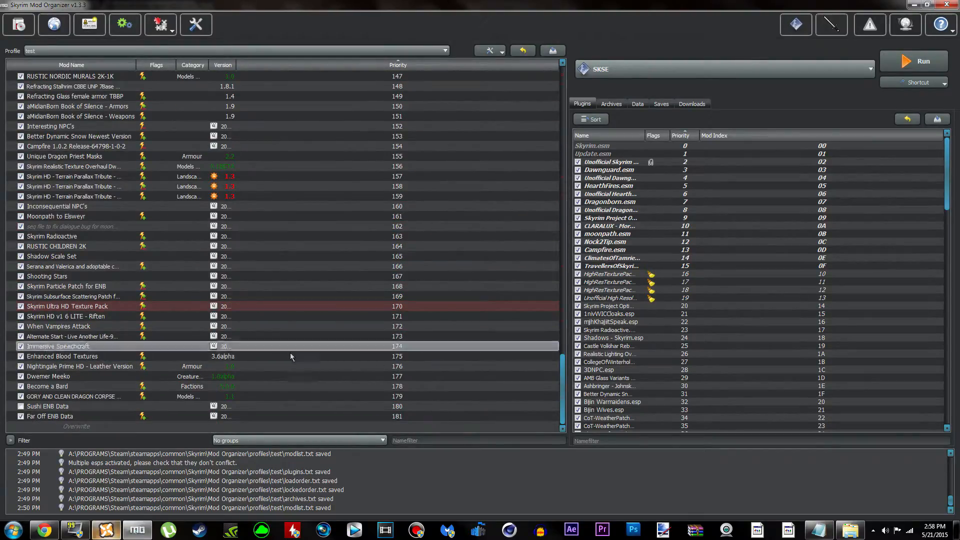
{"action": "scroll", "coordinate": [699, 329], "scroll_direction": "down", "scroll_amount": 8}
{"action": "scroll", "coordinate": [670, 340], "scroll_direction": "down", "scroll_amount": 20}
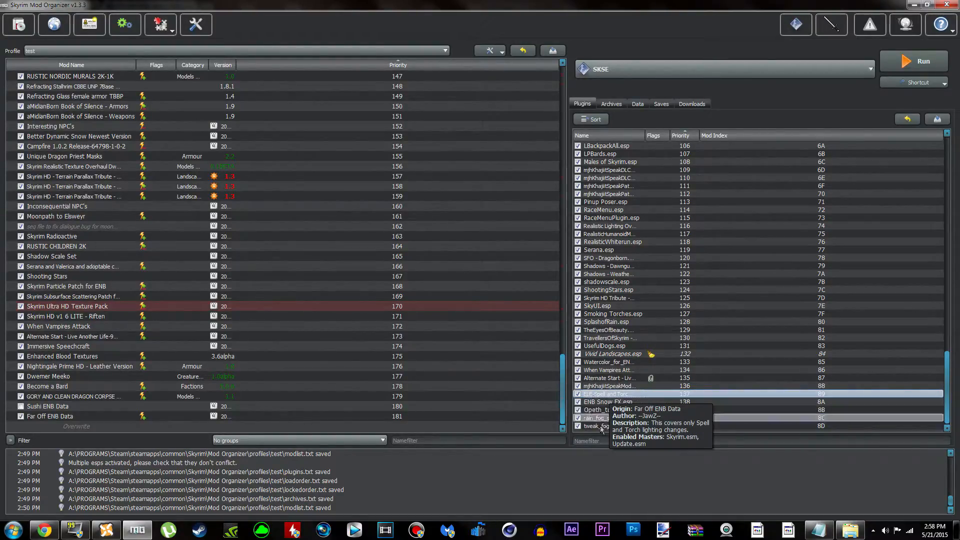
{"action": "left_click", "coordinate": [613, 403]}
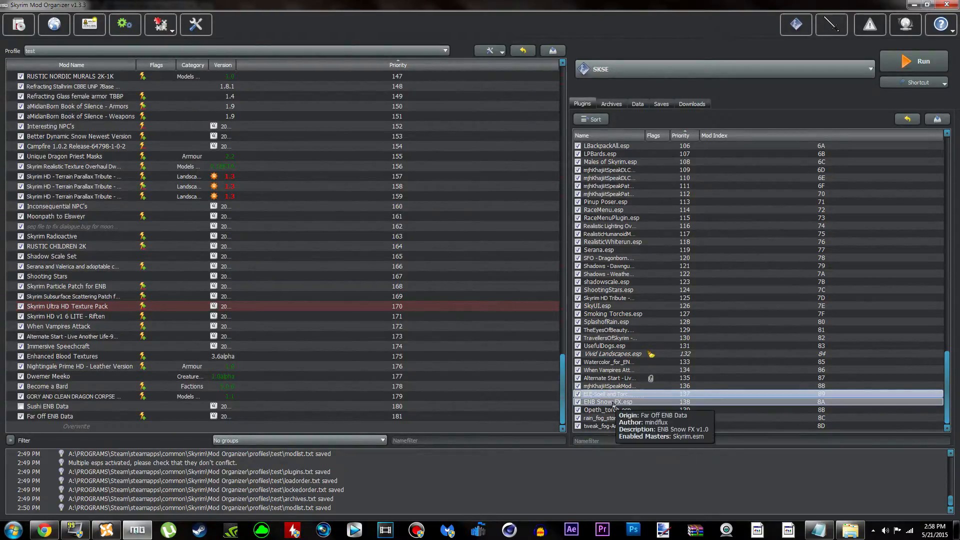
{"action": "left_click", "coordinate": [611, 411]}
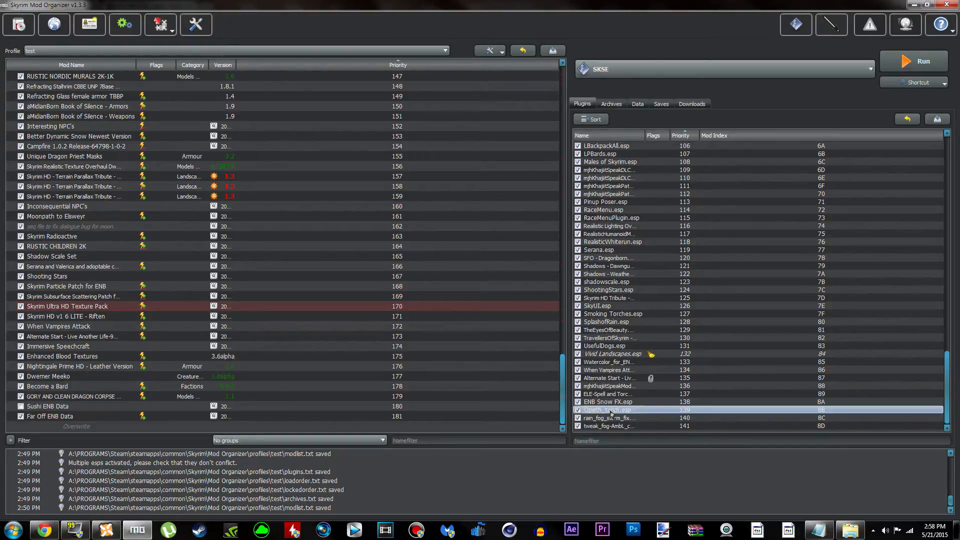
{"action": "left_click", "coordinate": [605, 419]}
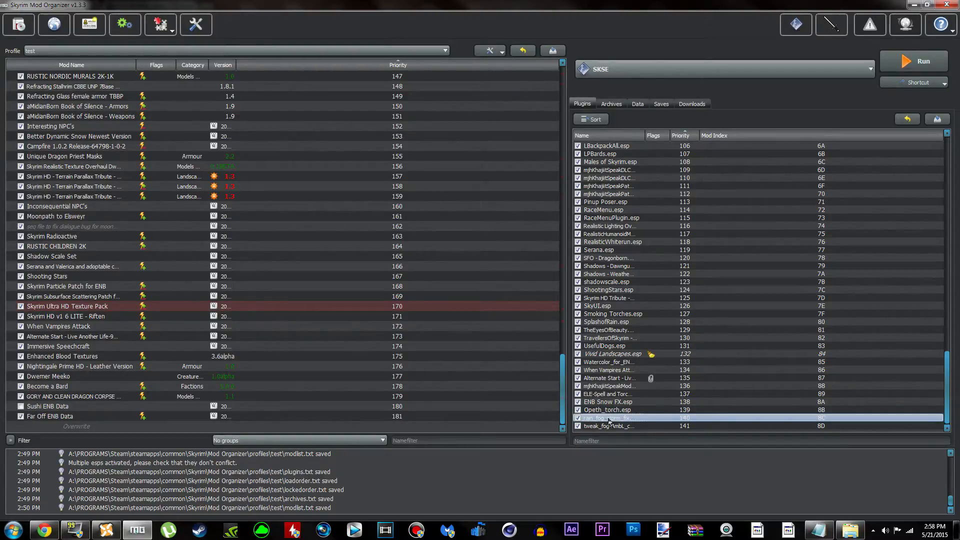
{"action": "left_click", "coordinate": [608, 427]}
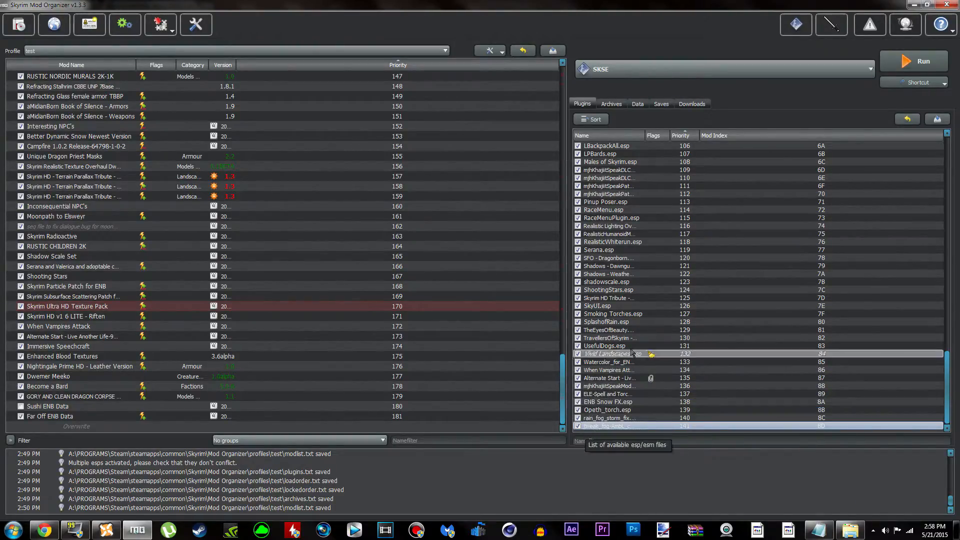
Step: Sort the plugin load order and launch Skyrim through SKSE
{"action": "left_click", "coordinate": [594, 120]}
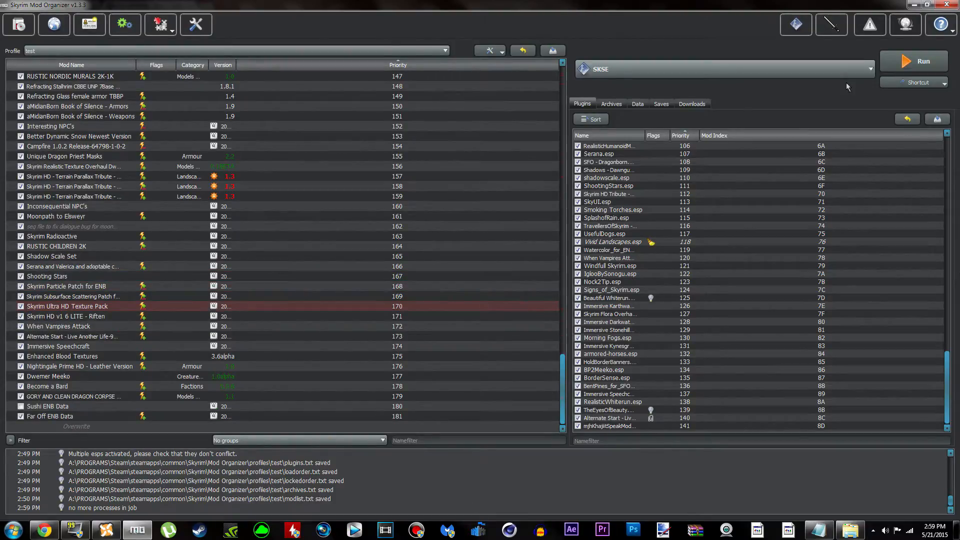
{"action": "left_click", "coordinate": [895, 58]}
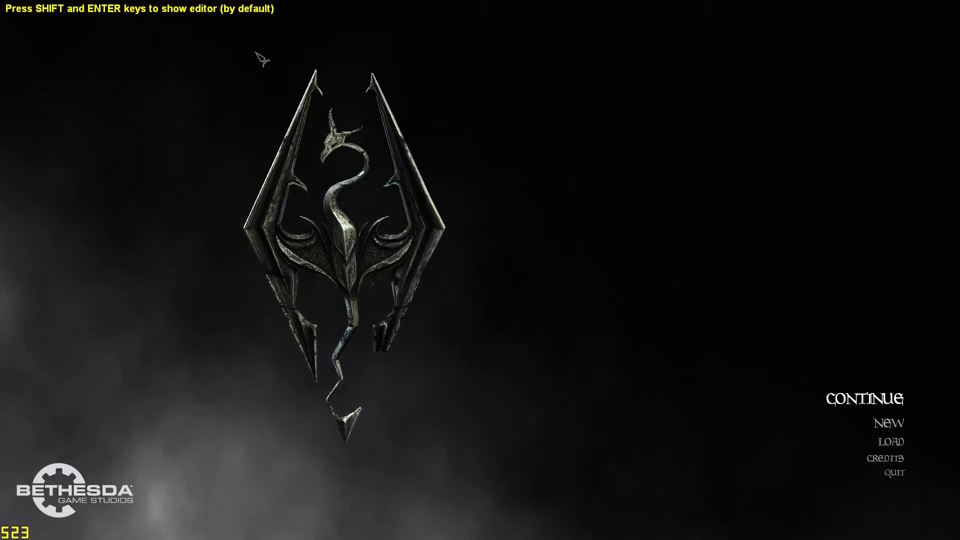
Step: Open the ENB editor on Skyrim's main menu, examine the enbseries.ini effect settings, and close the editor
{"action": "key", "text": "shift+Return"}
{"action": "key", "text": "Tab"}
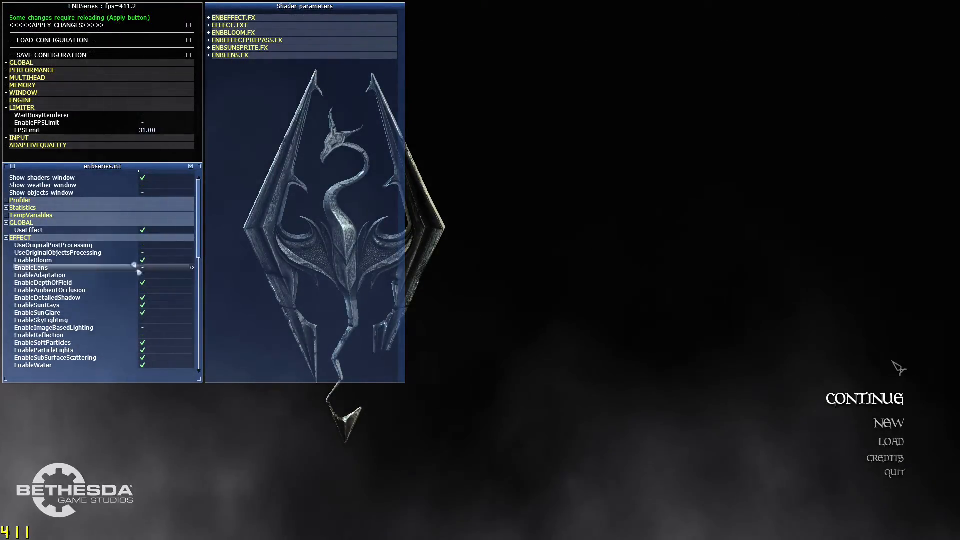
{"action": "scroll", "coordinate": [194, 248], "scroll_direction": "down", "scroll_amount": 3}
{"action": "scroll", "coordinate": [194, 248], "scroll_direction": "down", "scroll_amount": 1}
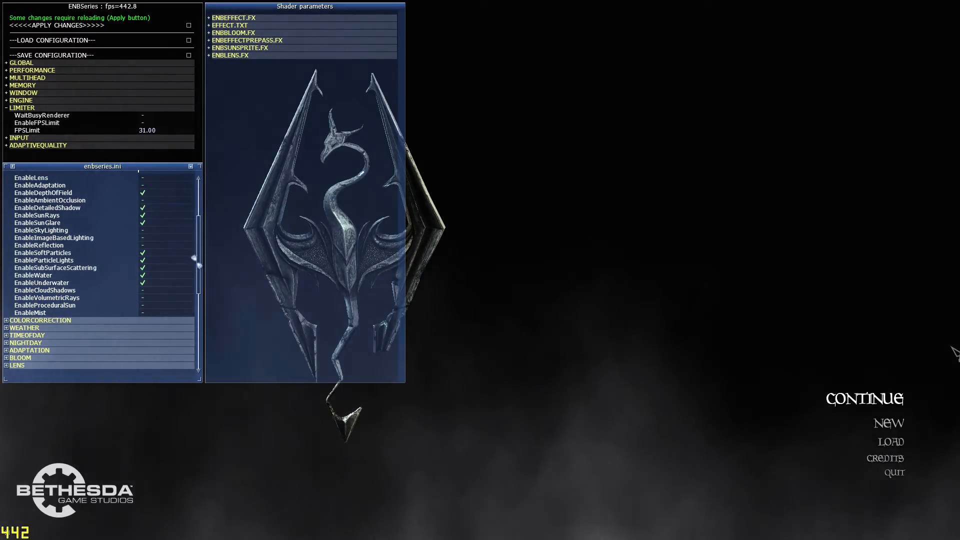
{"action": "scroll", "coordinate": [197, 300], "scroll_direction": "down", "scroll_amount": 3}
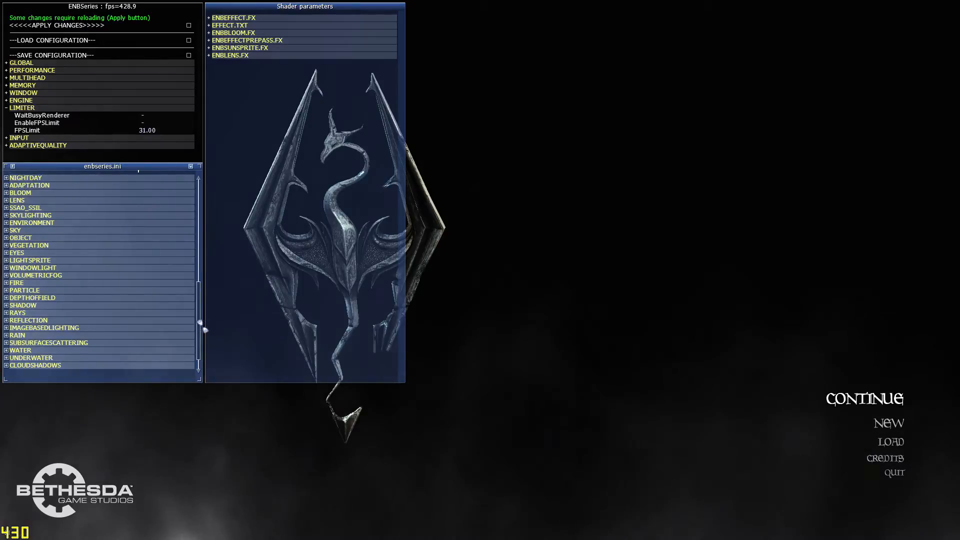
{"action": "scroll", "coordinate": [199, 326], "scroll_direction": "up", "scroll_amount": 7}
{"action": "scroll", "coordinate": [206, 217], "scroll_direction": "down", "scroll_amount": 3}
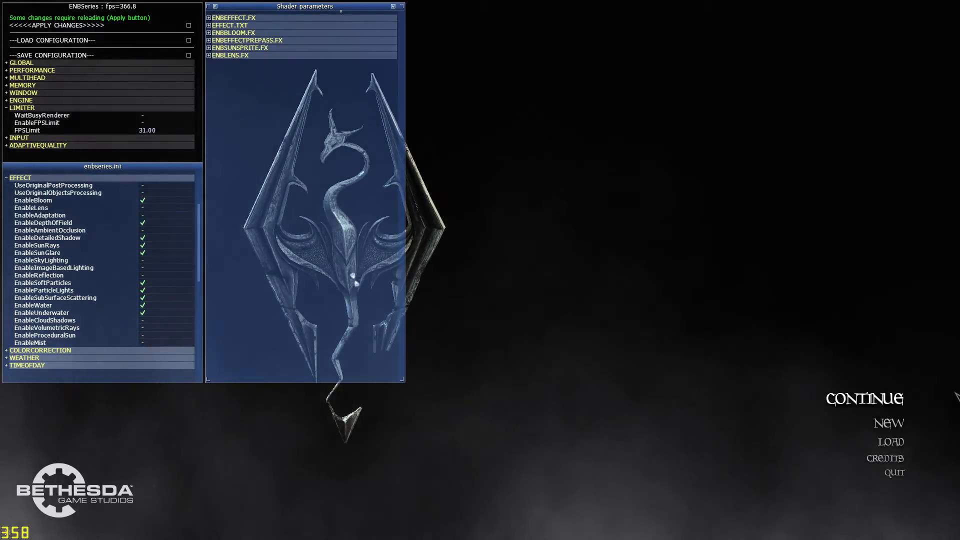
{"action": "key", "text": "shift+Return"}
{"action": "key", "text": "Tab"}
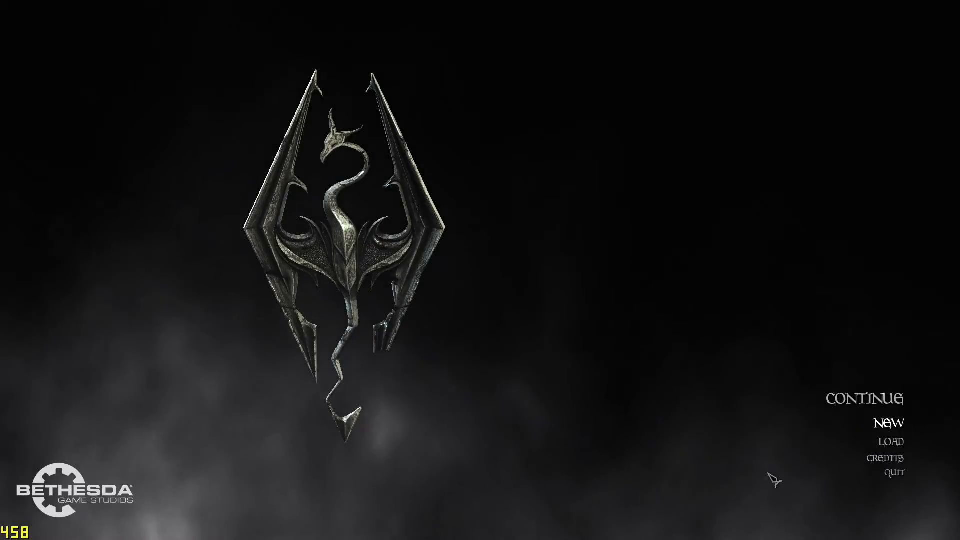
Step: Load the most recent Skyrim autosave of the level 18 Khajiit character
{"action": "left_click", "coordinate": [898, 443]}
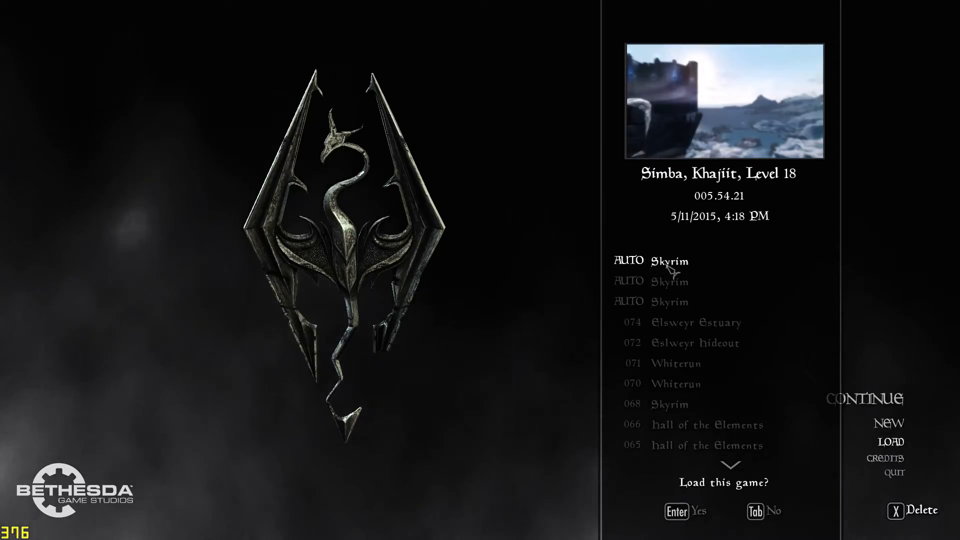
{"action": "left_click", "coordinate": [696, 513]}
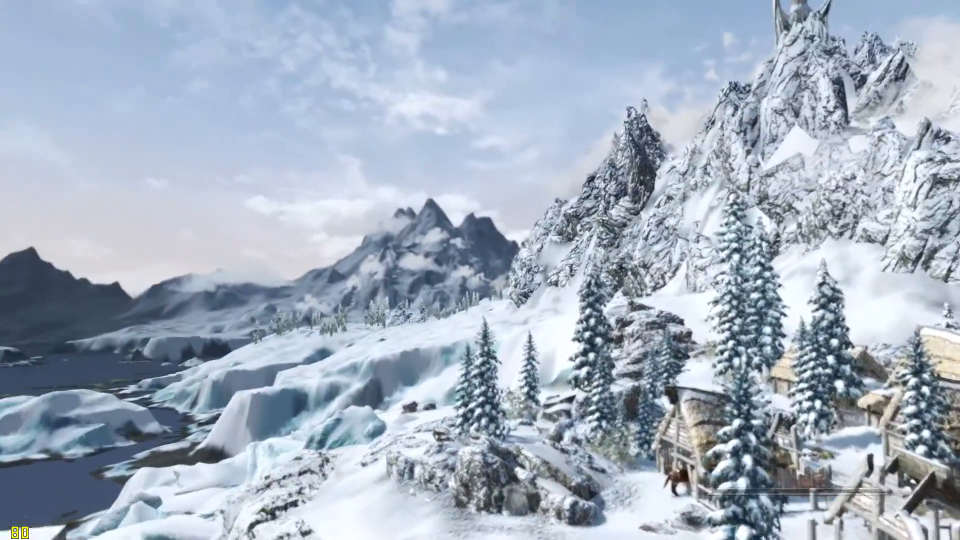
Step: Inspect the ENB visuals across the snowy coast and stone fortress in the loaded game, and activate the Focal Point
{"action": "key", "text": "F12"}
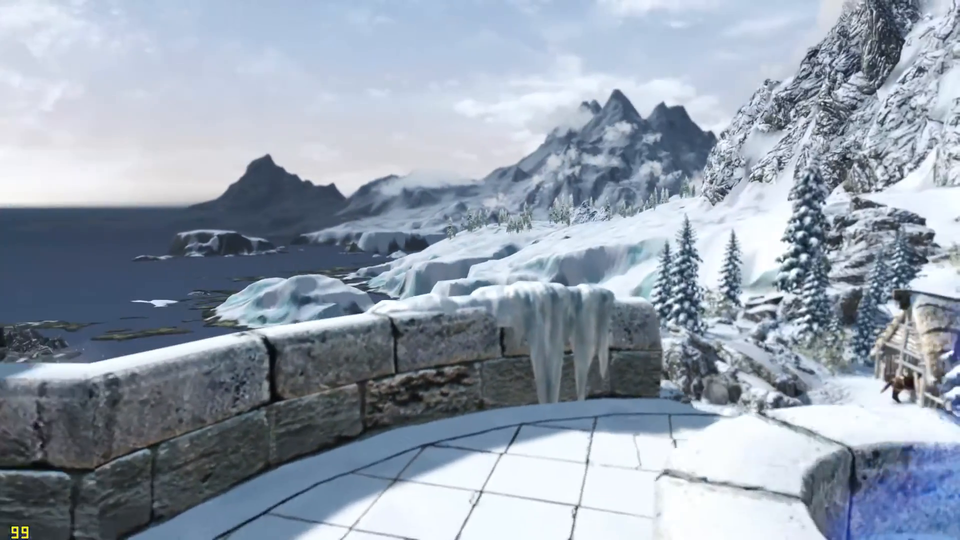
{"action": "key", "text": "Escape"}
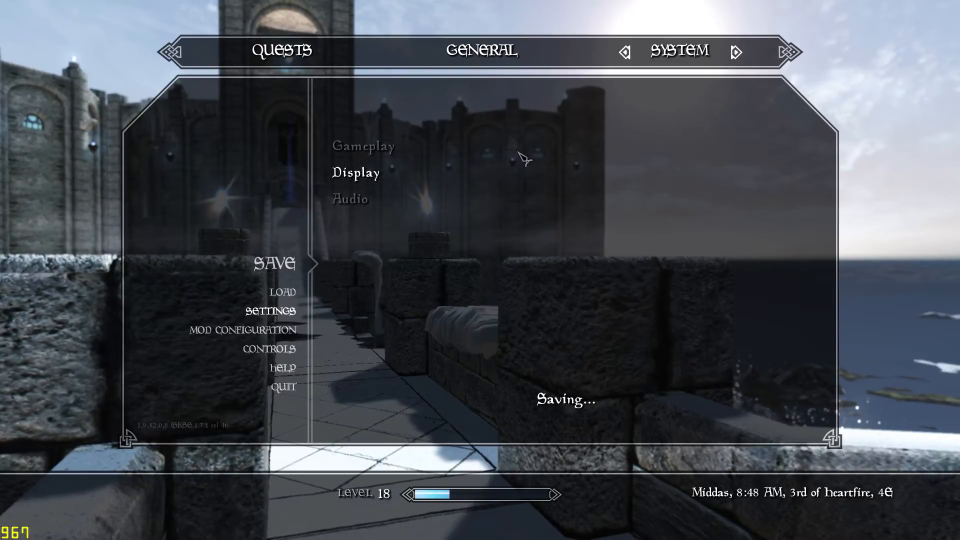
{"action": "key", "text": "Escape"}
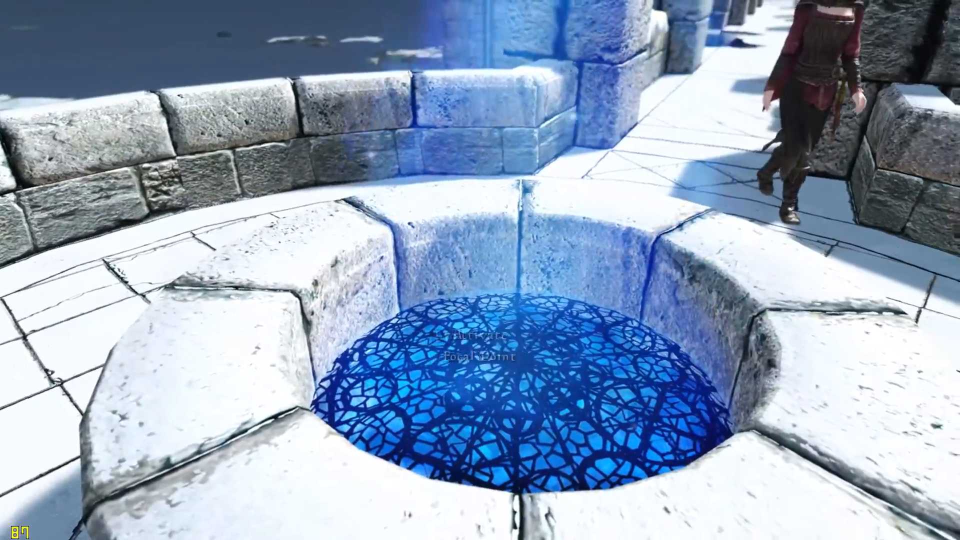
{"action": "key", "text": "e"}
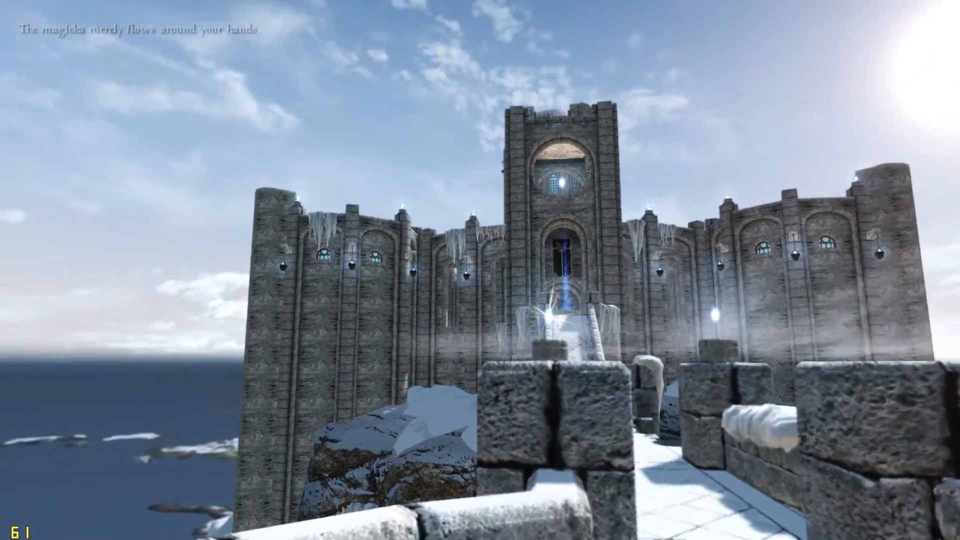